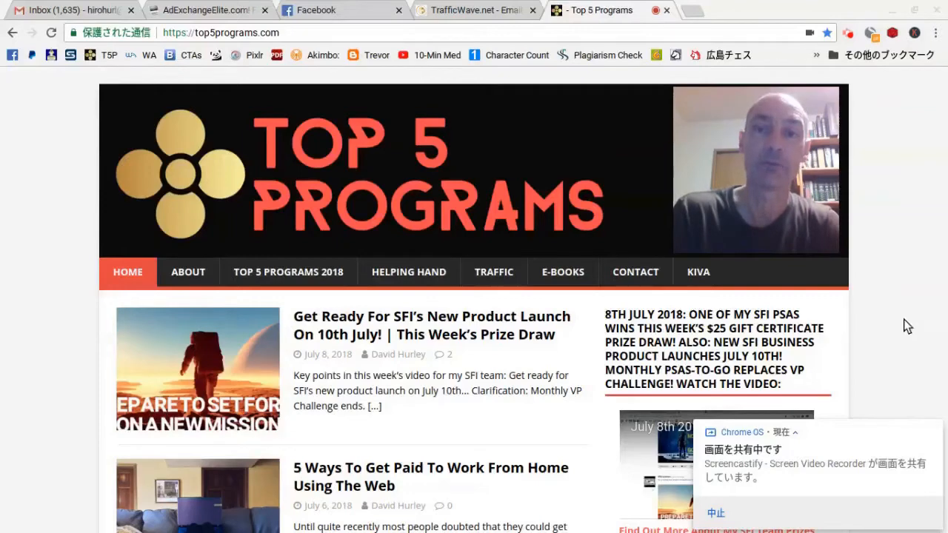
# Look through the recent posts on the Top 5 Programs blog home page.
pyautogui.click(494, 9)
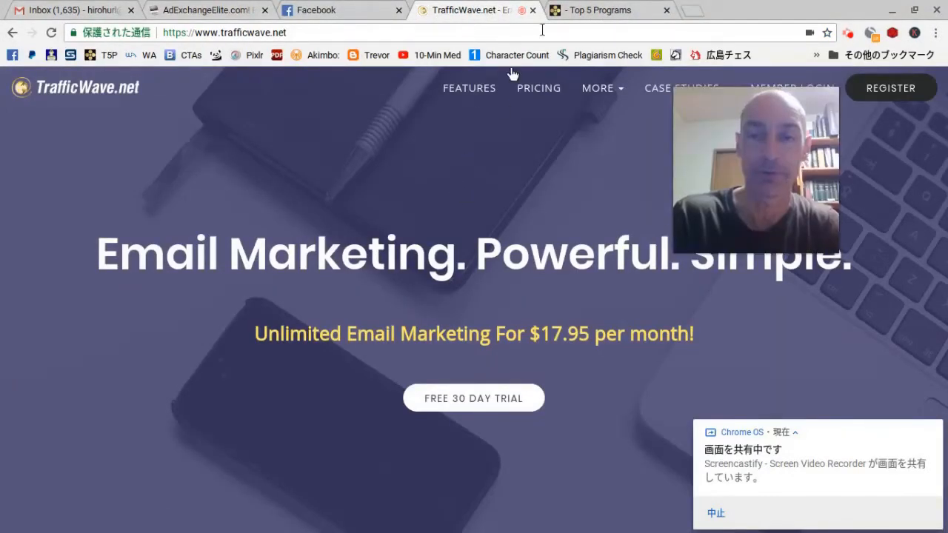
pyautogui.click(597, 12)
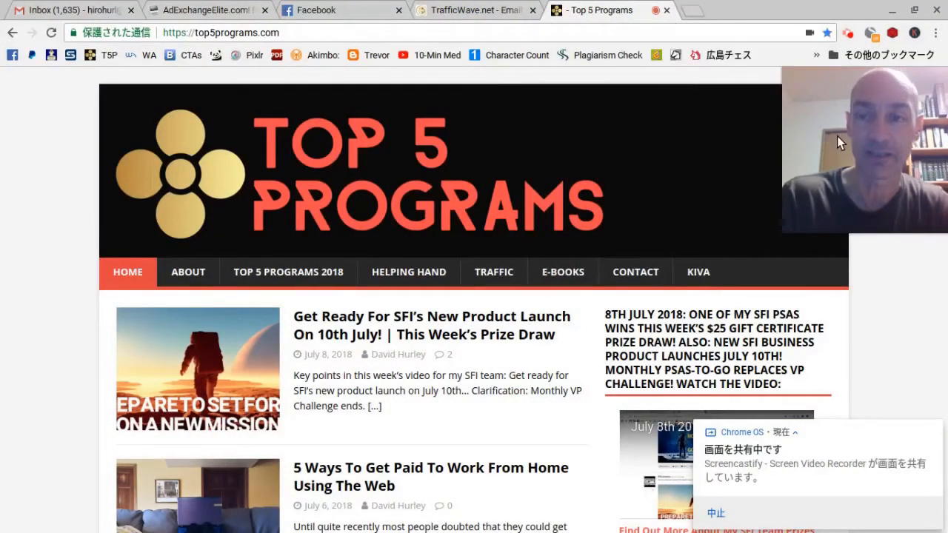
pyautogui.moveTo(837, 136); pyautogui.dragTo(718, 155)
pyautogui.scroll(-3, 870, 176)
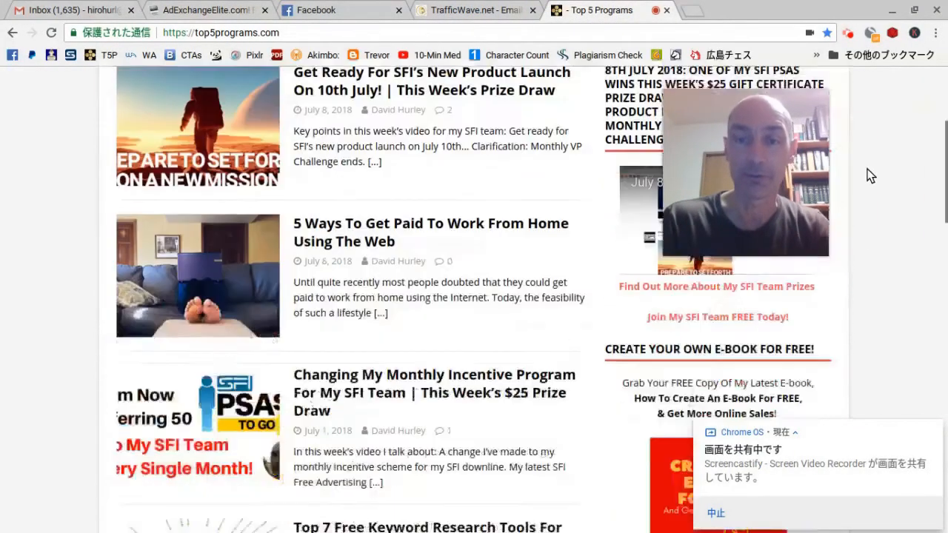
pyautogui.scroll(-2, 480, 218)
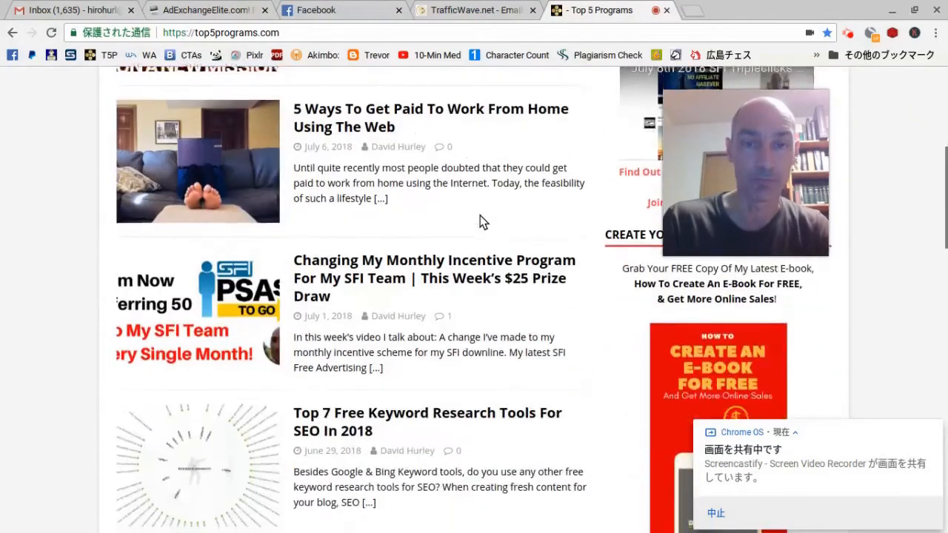
pyautogui.scroll(5, 480, 221)
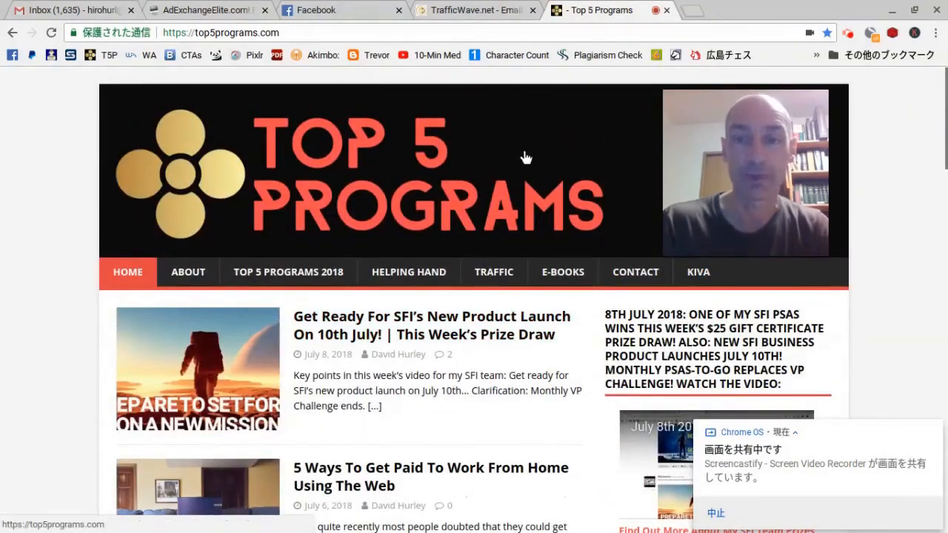
pyautogui.scroll(-1, 525, 157)
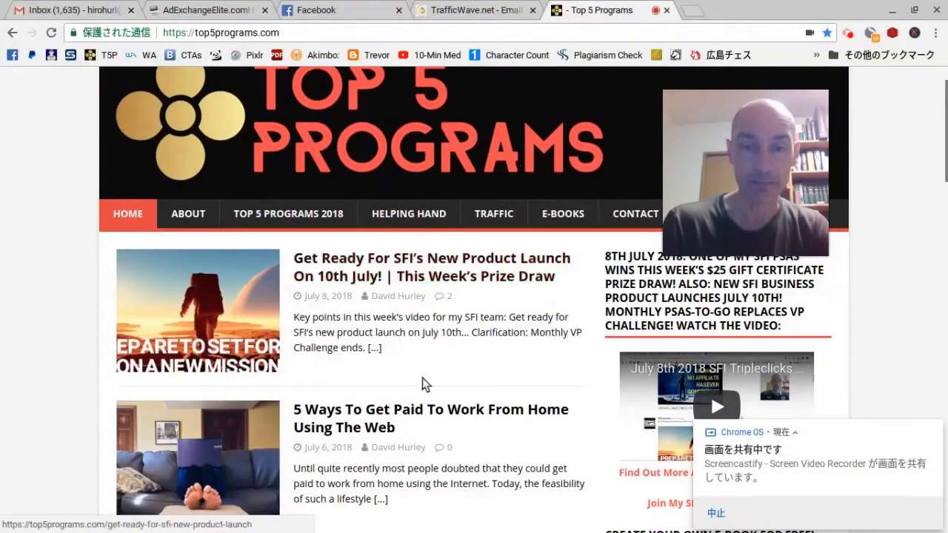
pyautogui.scroll(-1, 422, 383)
pyautogui.scroll(1, 423, 403)
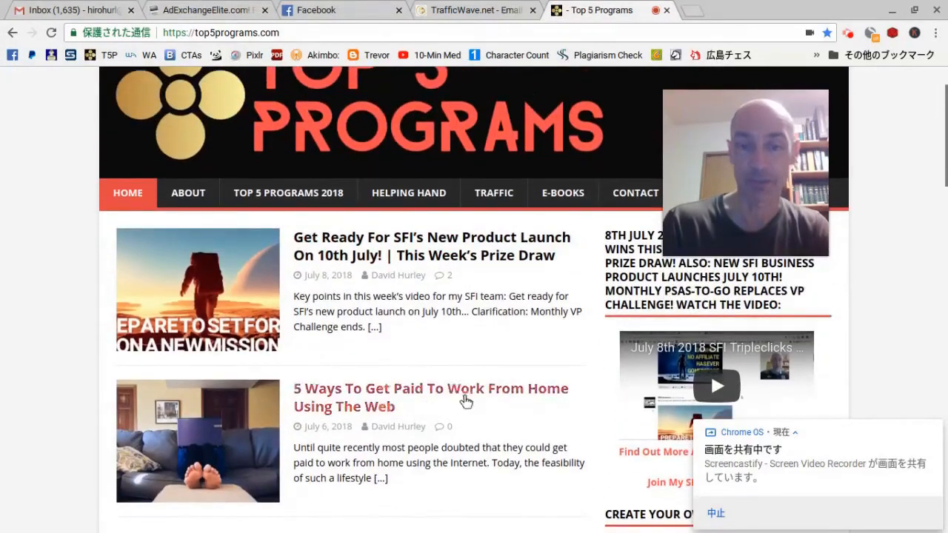
pyautogui.scroll(-7, 474, 389)
pyautogui.scroll(3, 479, 382)
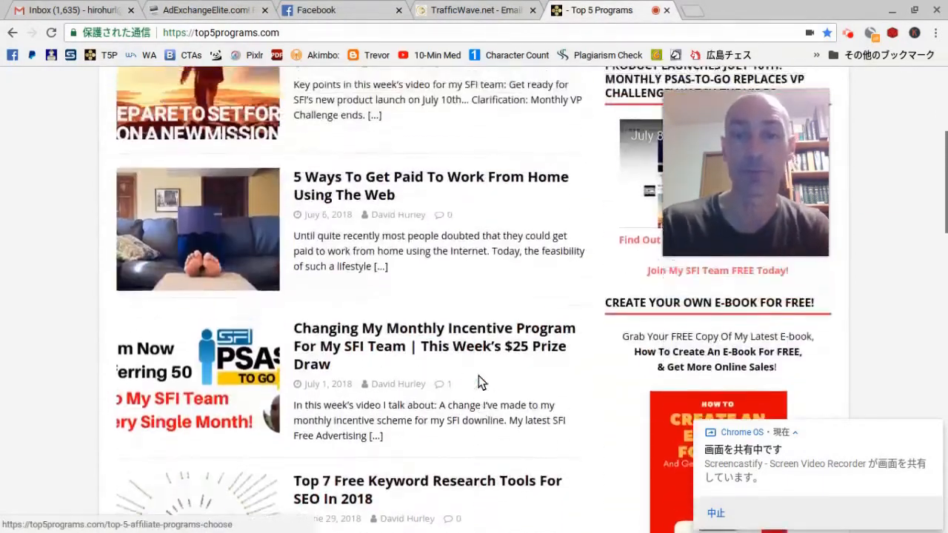
pyautogui.scroll(4, 479, 383)
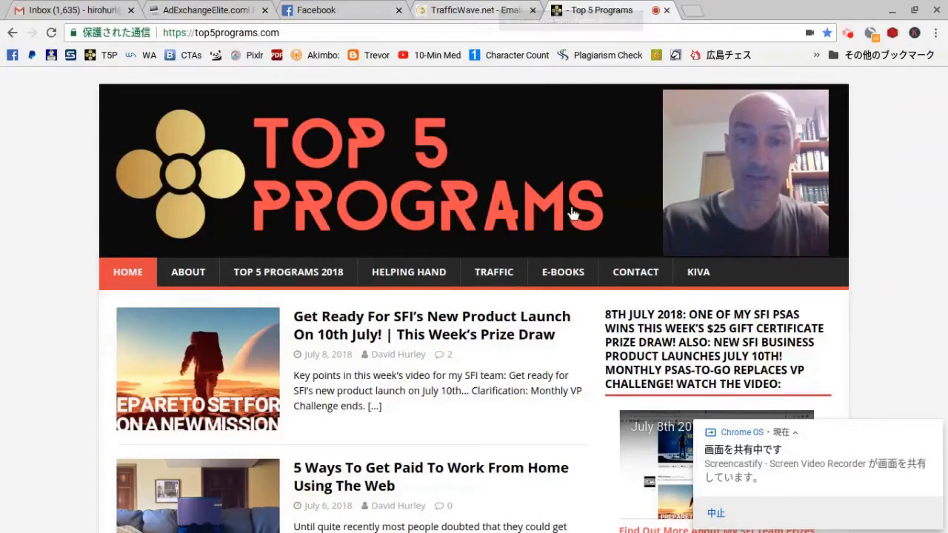
# Switch to the TrafficWave.net site, dismiss the screen-sharing notification and log in to the member back office with the prefilled credentials.
pyautogui.click(508, 11)
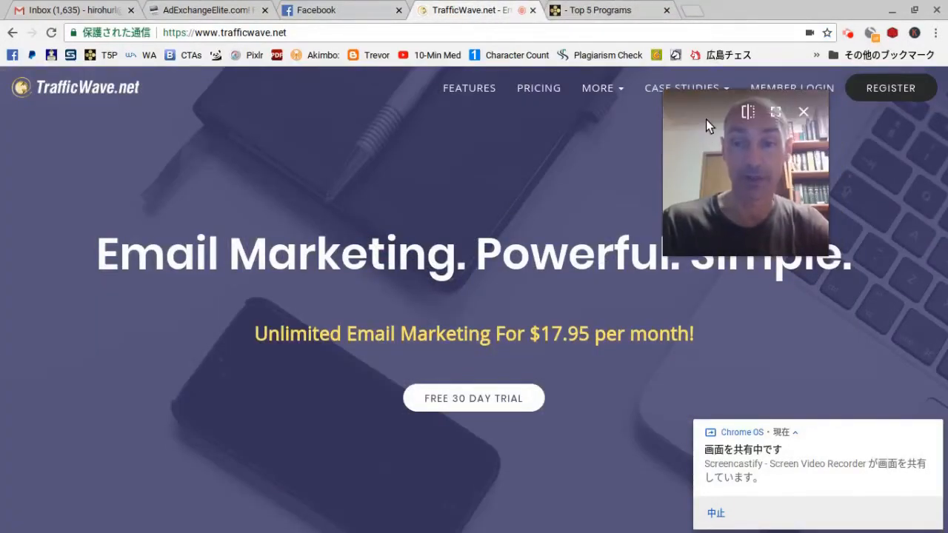
pyautogui.moveTo(686, 136); pyautogui.dragTo(23, 139)
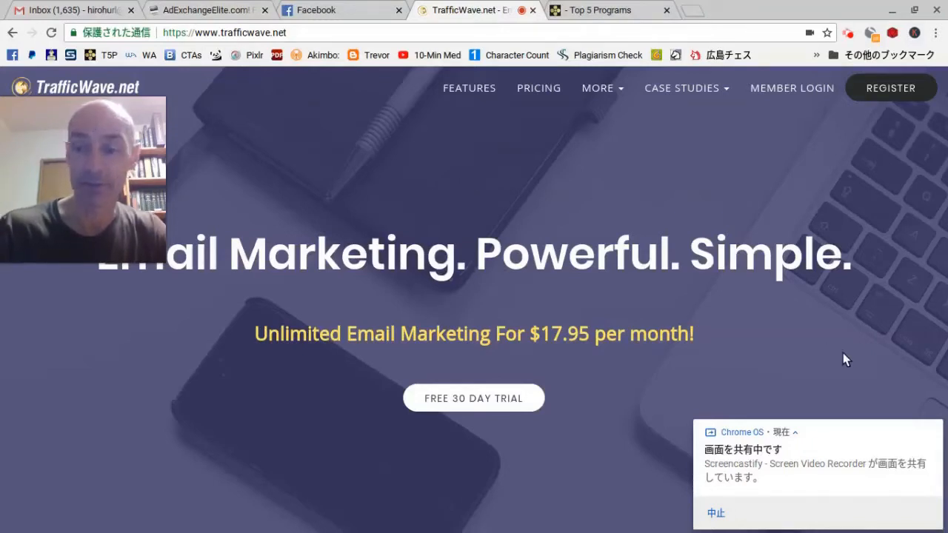
pyautogui.click(934, 431)
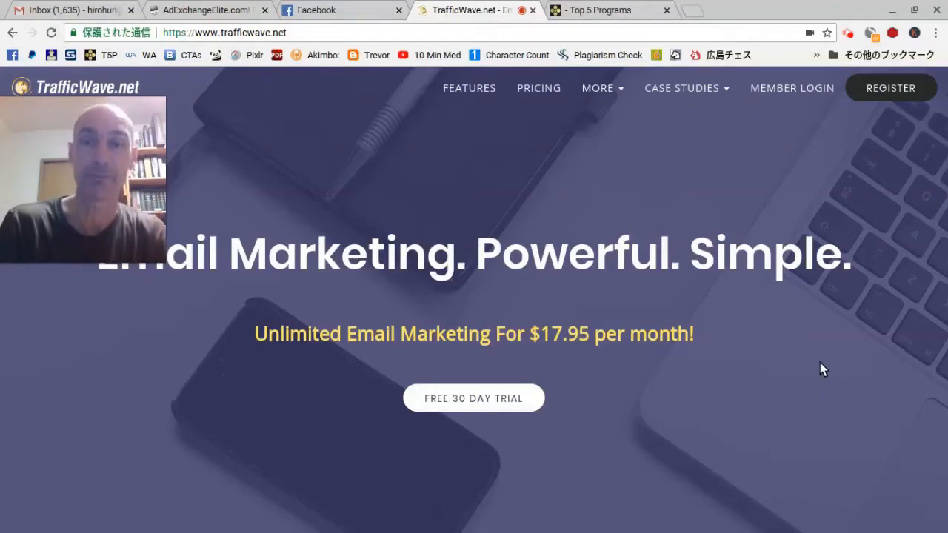
pyautogui.click(802, 86)
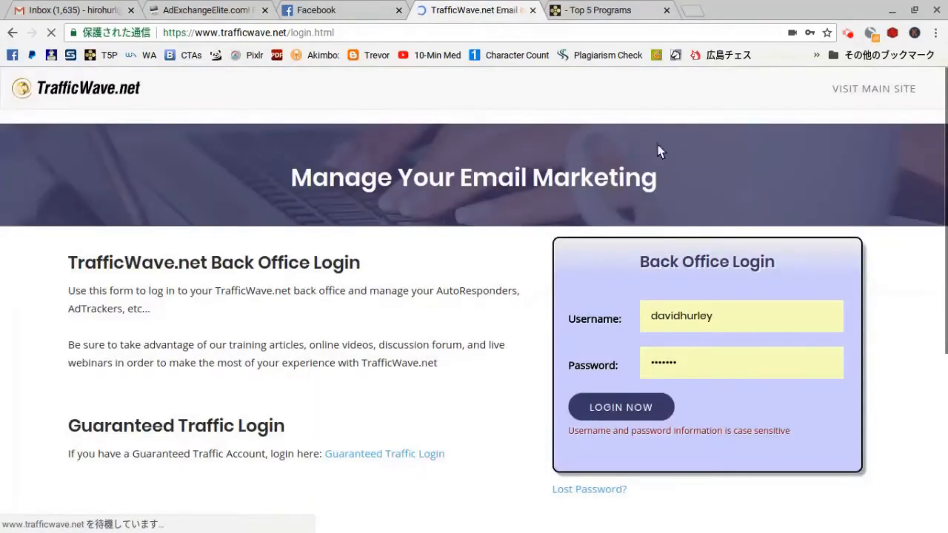
pyautogui.click(631, 406)
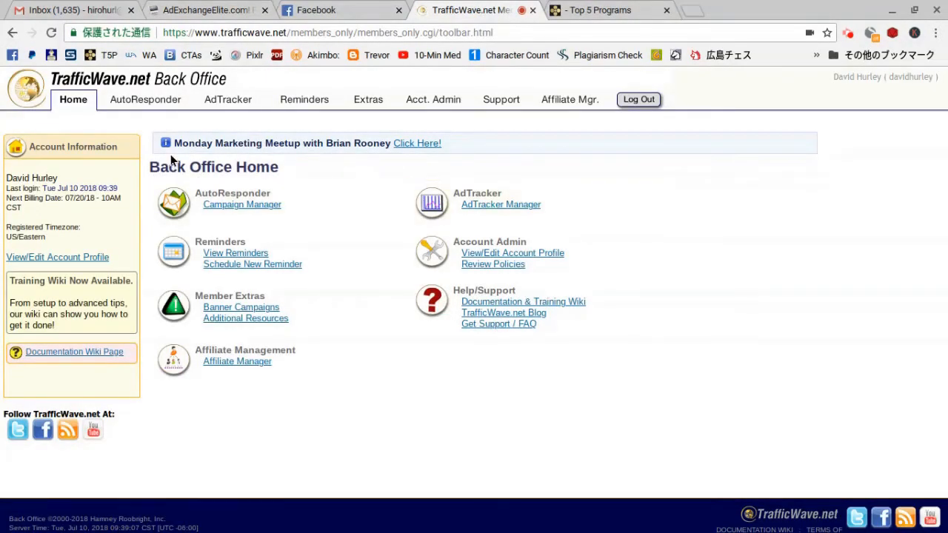
# Open the autoresponder campaign overview and examine the listed campaigns with their subscriber and letter counts.
pyautogui.moveTo(139, 101)
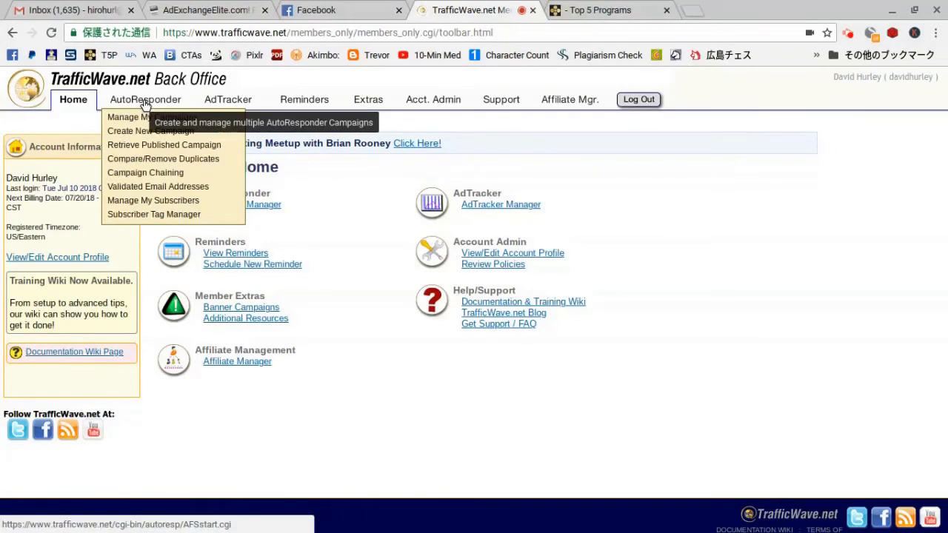
pyautogui.click(137, 117)
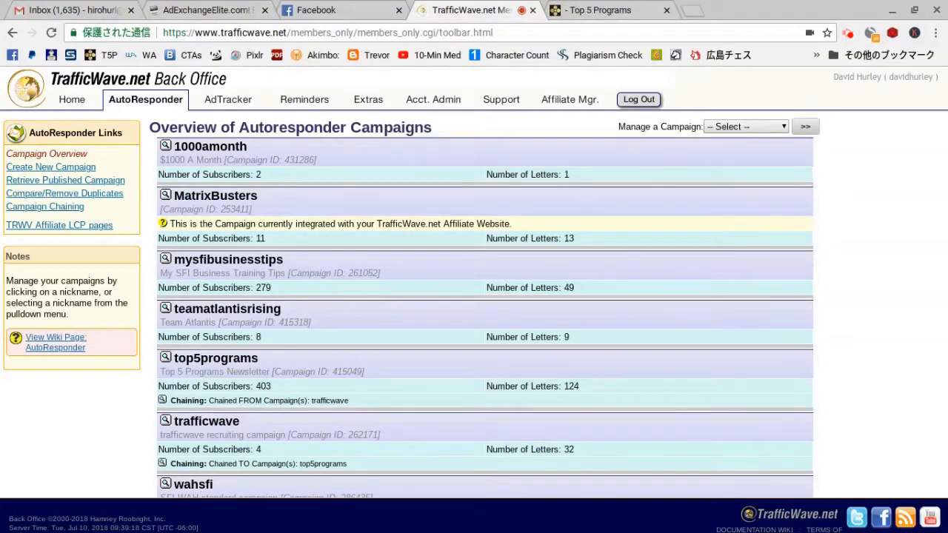
pyautogui.scroll(-2, 474, 296)
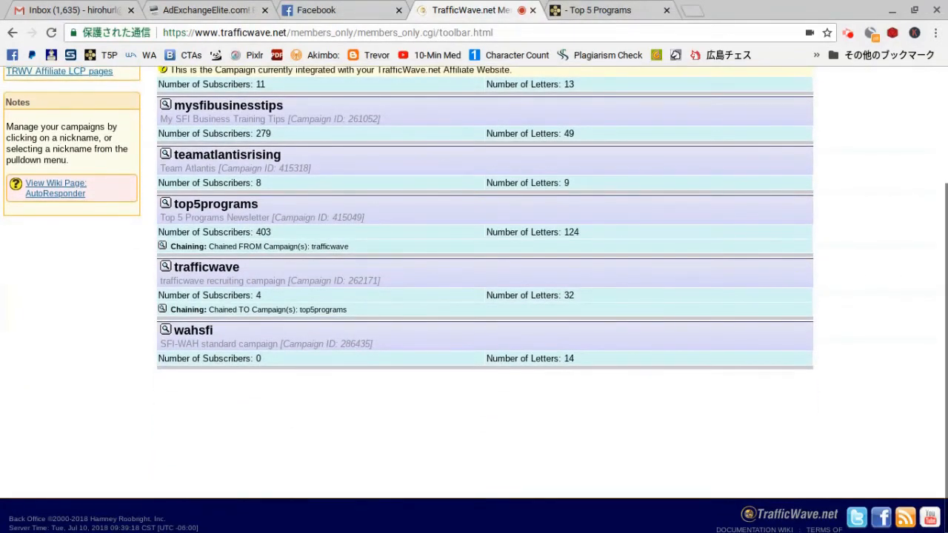
pyautogui.scroll(2, 473, 282)
pyautogui.scroll(-2, 474, 281)
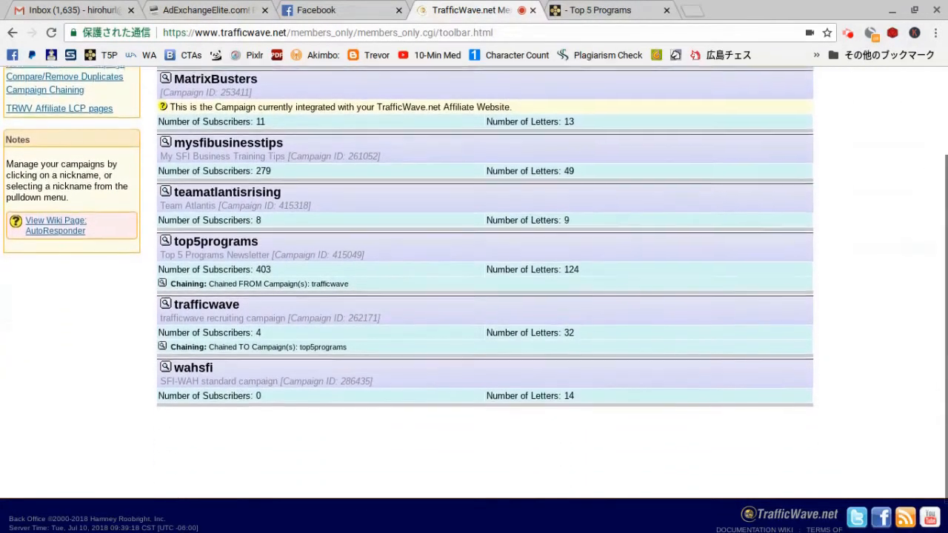
pyautogui.scroll(-1, 474, 282)
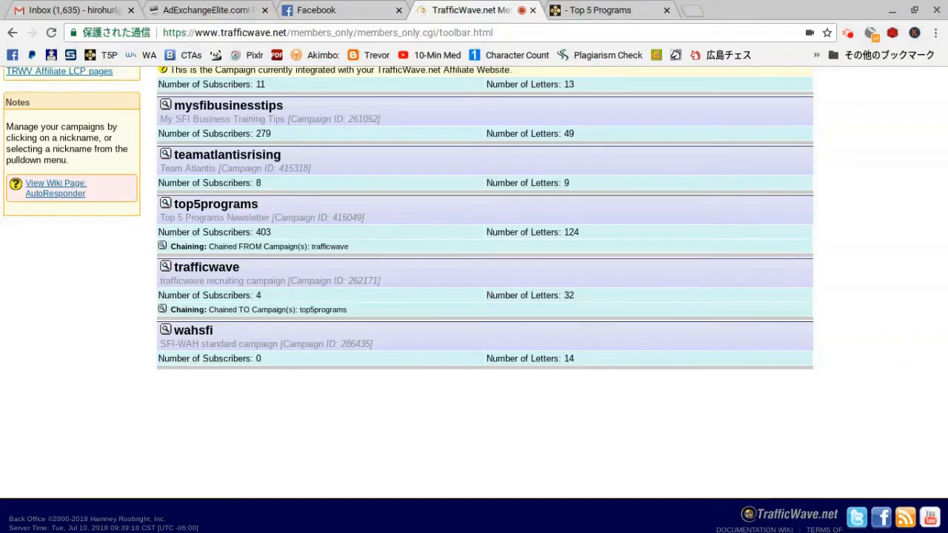
pyautogui.scroll(1, 474, 282)
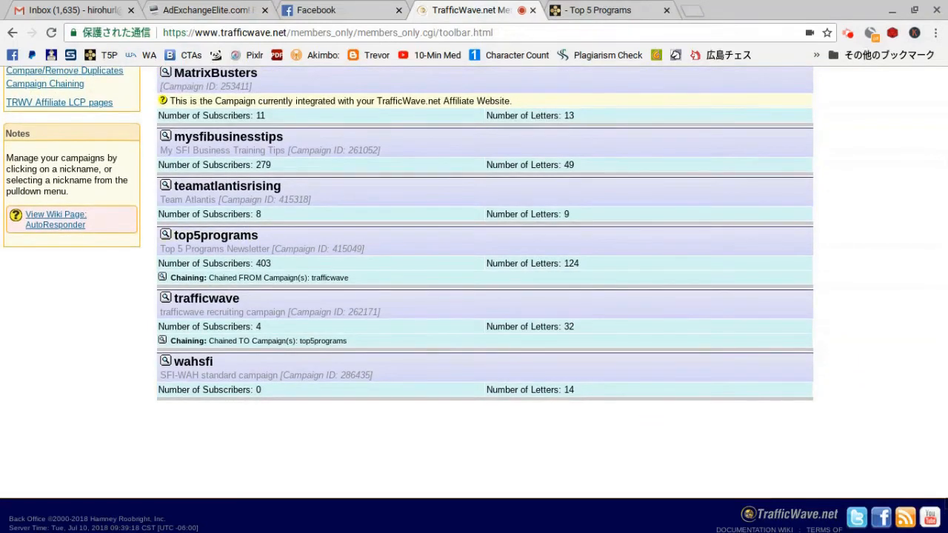
pyautogui.scroll(1, 474, 281)
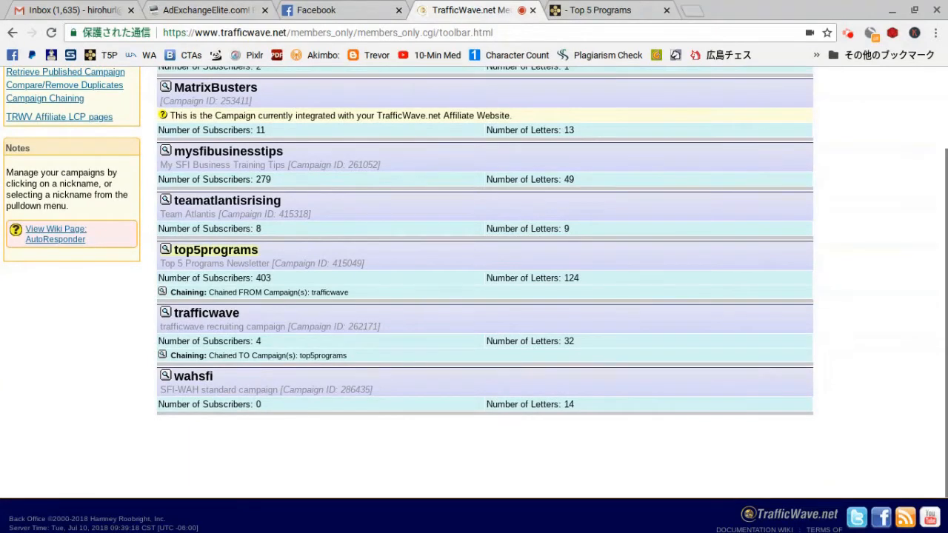
# Open the letters of the top5programs campaign from the reloaded campaign overview.
pyautogui.click(216, 250)
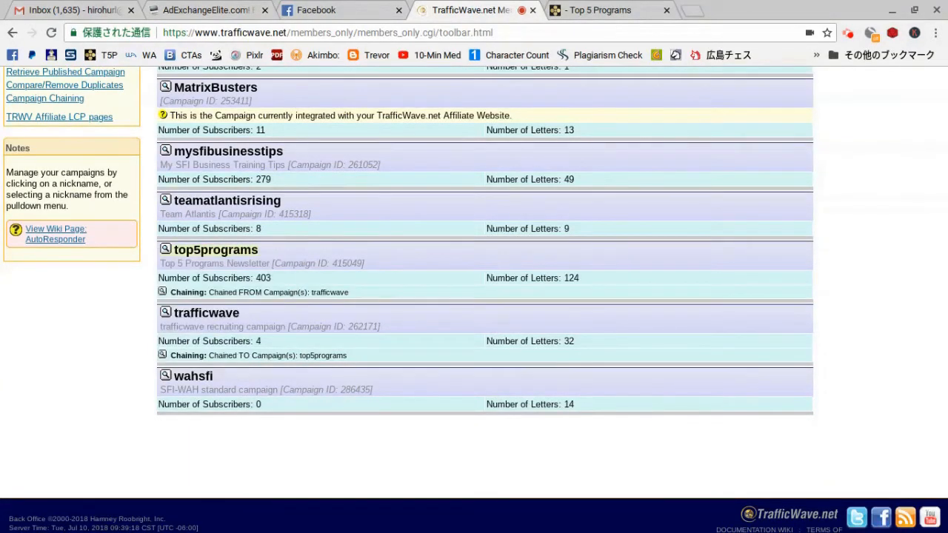
pyautogui.scroll(3, 216, 250)
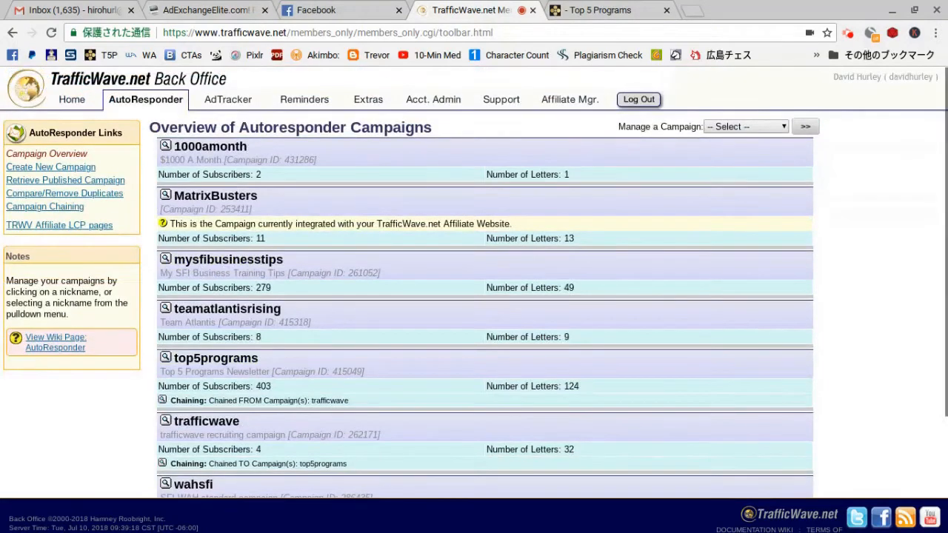
pyautogui.moveTo(136, 102)
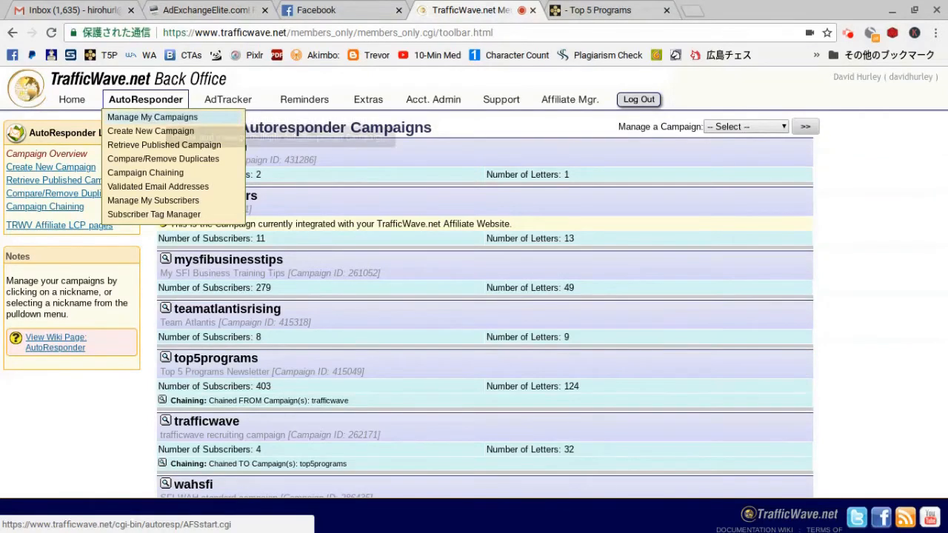
pyautogui.click(164, 118)
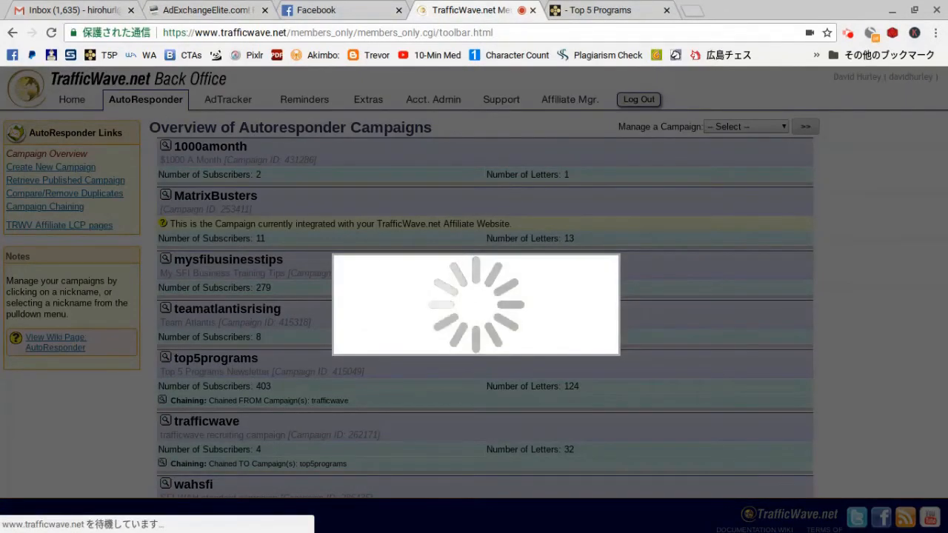
pyautogui.scroll(-2, 389, 227)
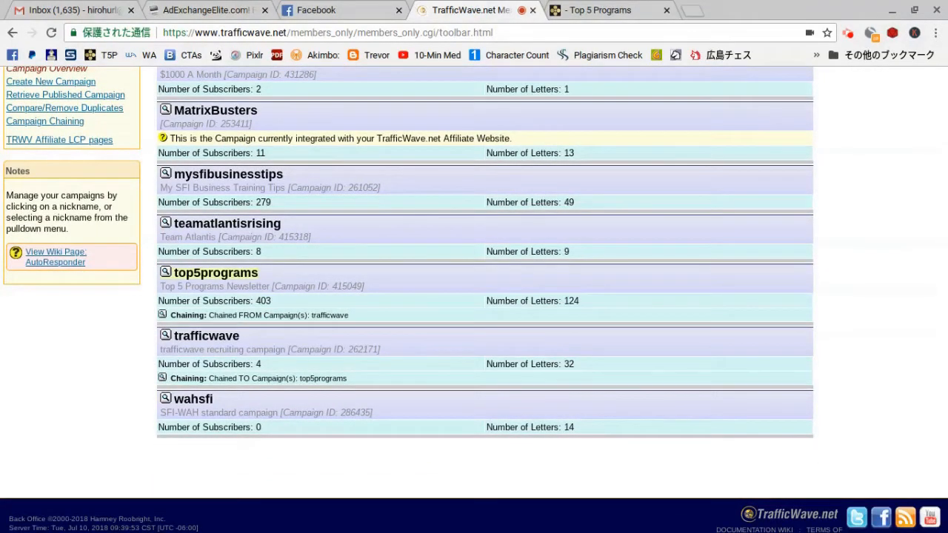
pyautogui.click(216, 273)
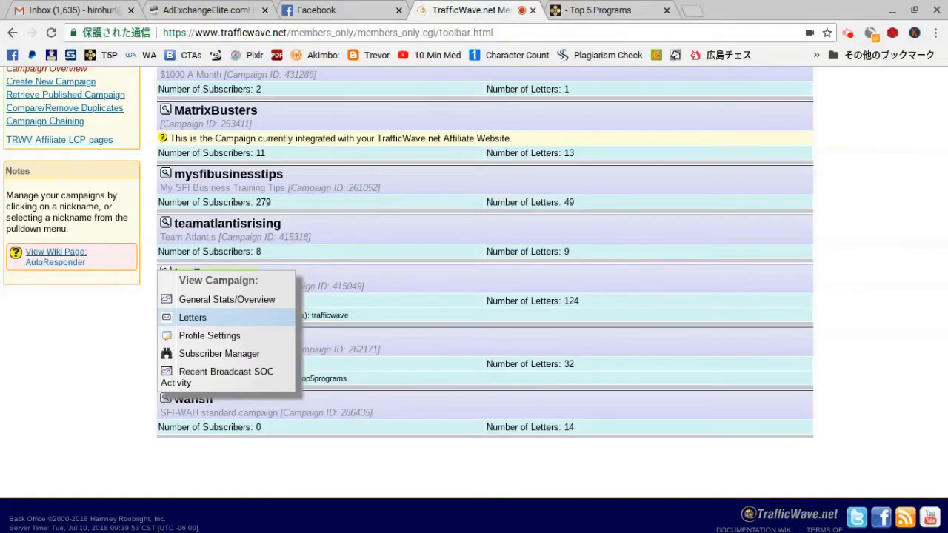
pyautogui.click(193, 317)
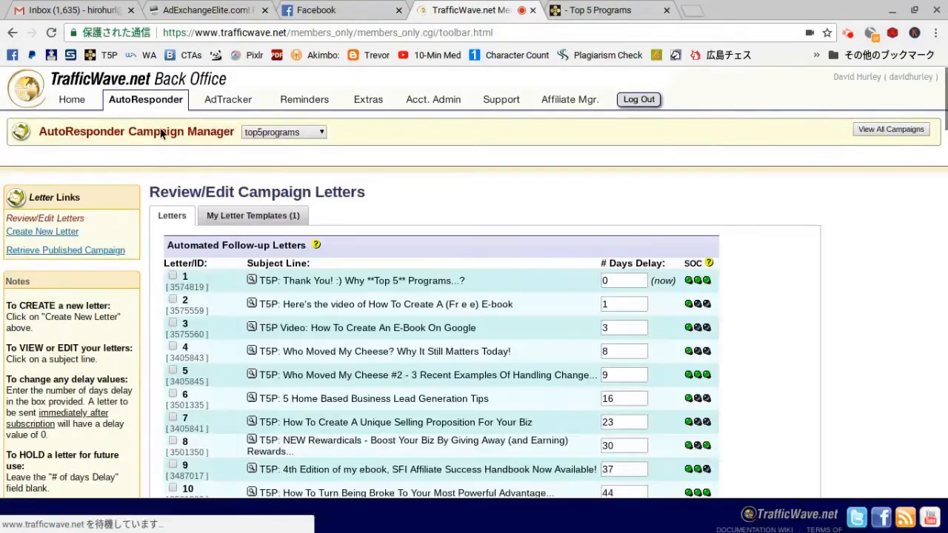
# Start creating a new autoresponder letter in the top5programs campaign.
pyautogui.moveTo(222, 159)
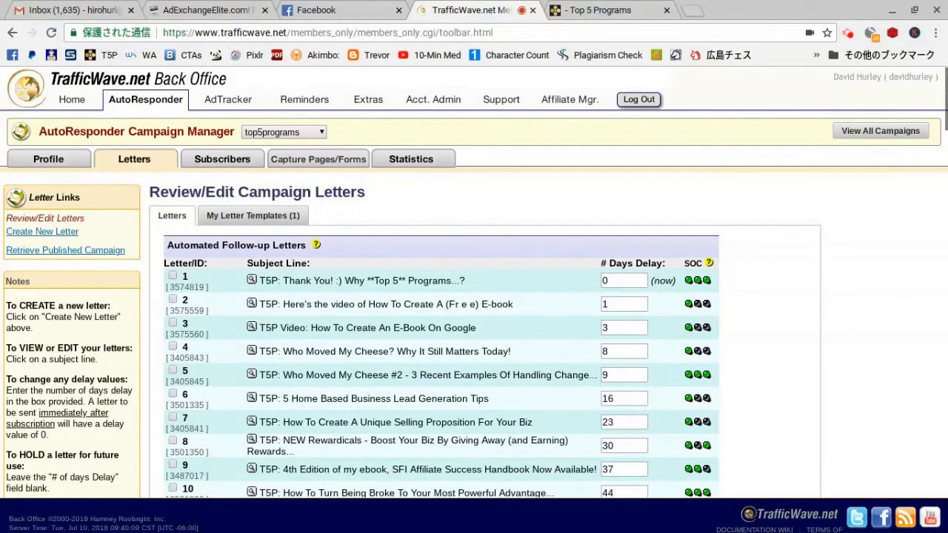
pyautogui.scroll(-1, 473, 280)
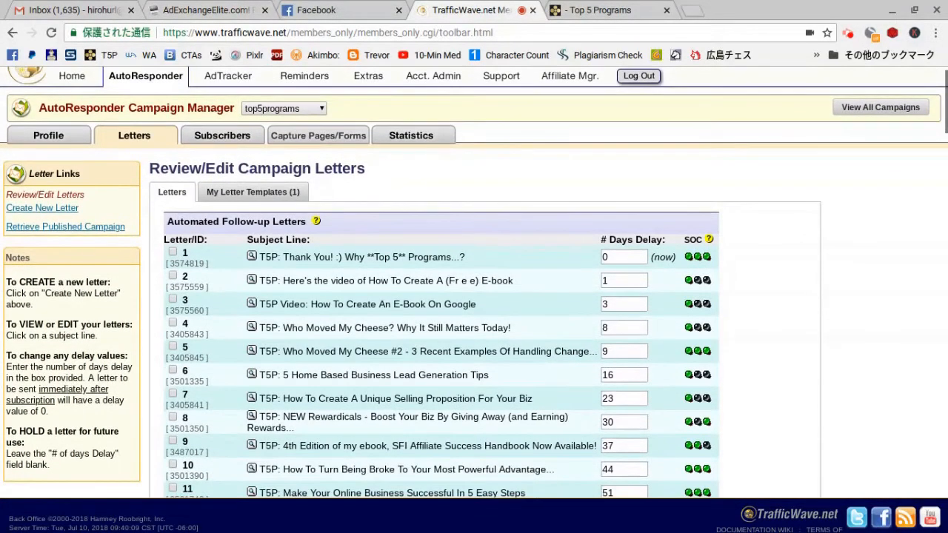
pyautogui.moveTo(134, 135)
pyautogui.click(140, 162)
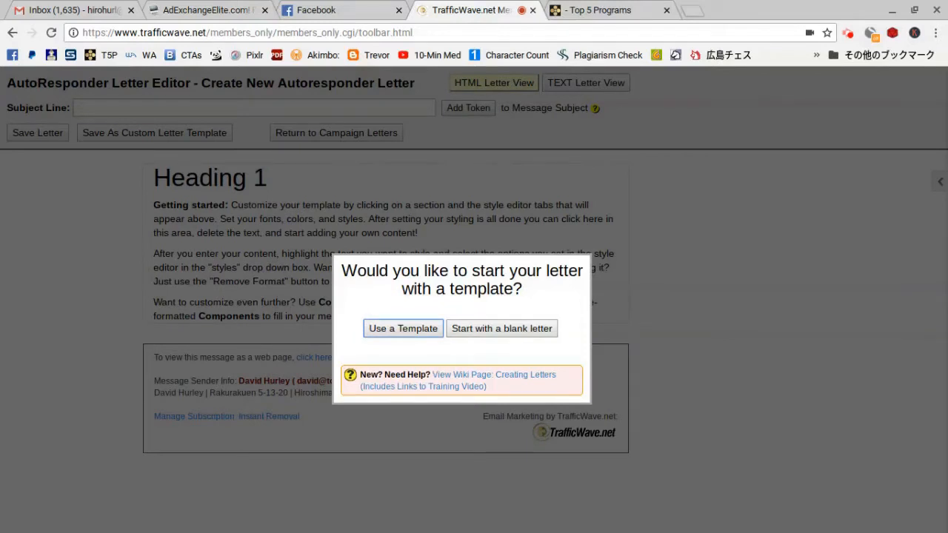
# Base the new letter on the saved Top5Programs custom template and look over the applied layout.
pyautogui.click(403, 329)
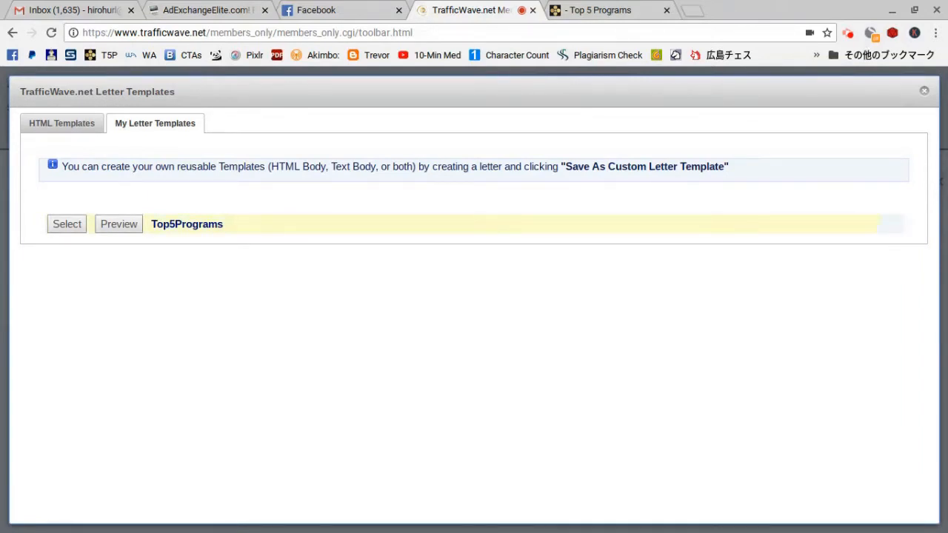
pyautogui.click(67, 224)
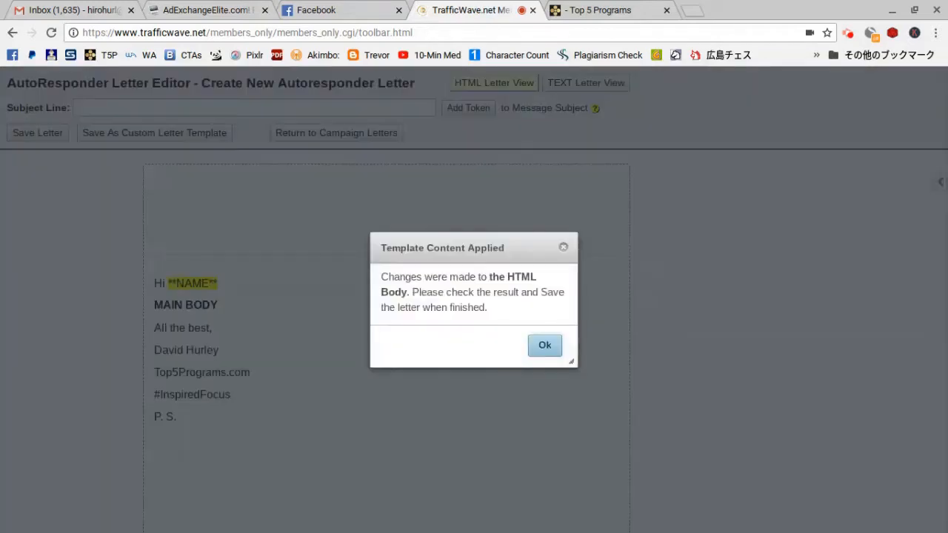
pyautogui.click(544, 345)
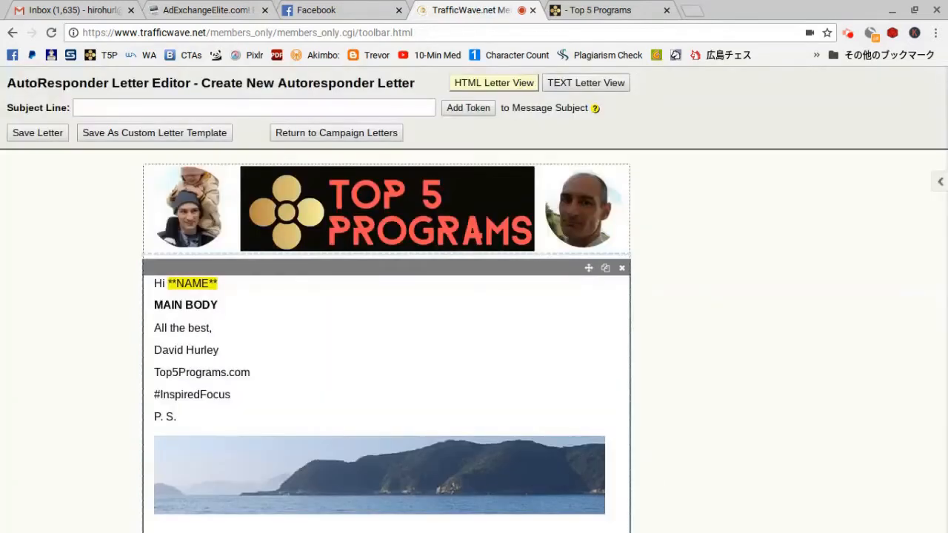
pyautogui.scroll(-3, 387, 340)
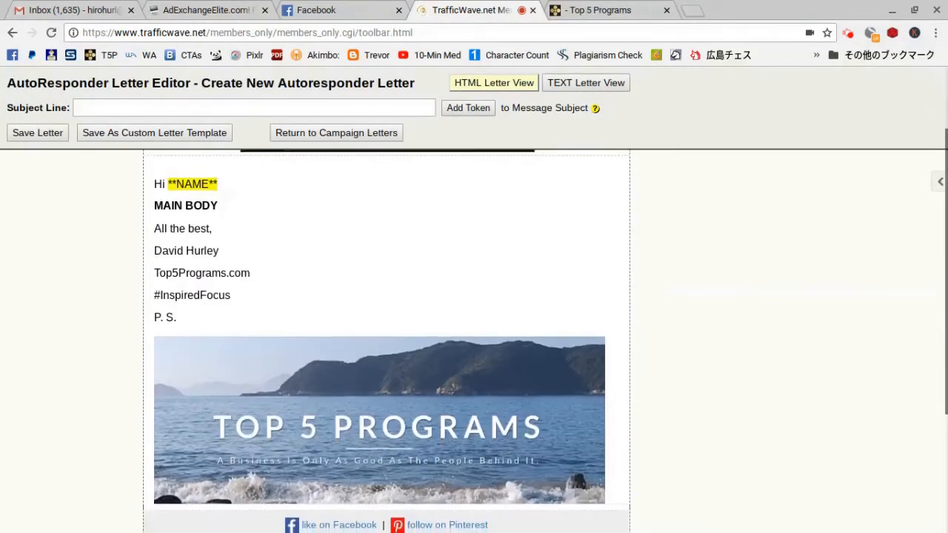
# Delete the MAIN BODY placeholder between the greeting and the sign-off in the new letter.
pyautogui.scroll(2, 387, 341)
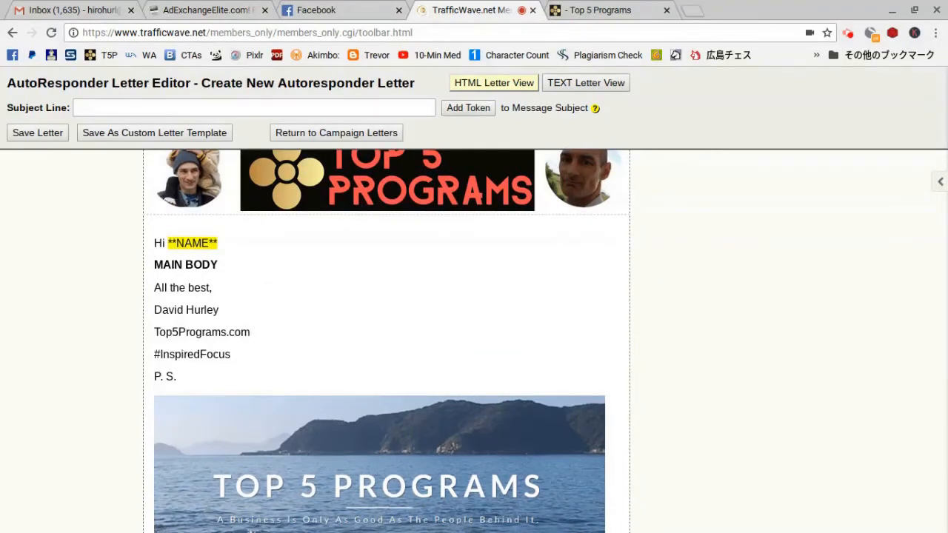
pyautogui.scroll(1, 387, 340)
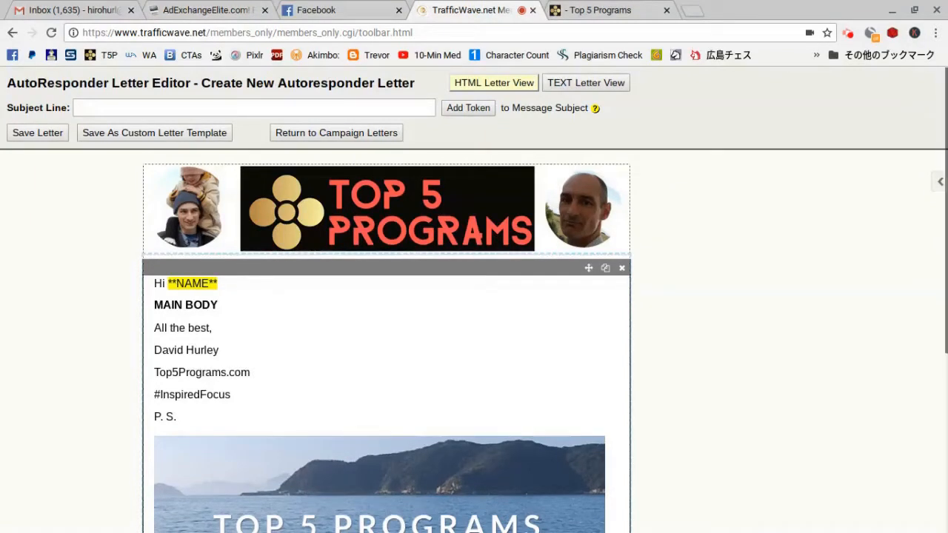
pyautogui.scroll(-3, 172, 271)
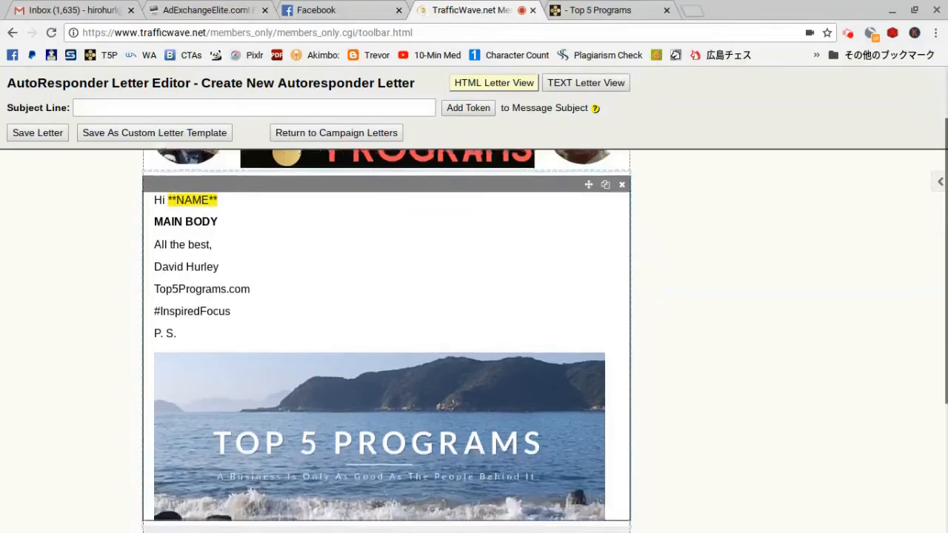
pyautogui.scroll(3, 173, 271)
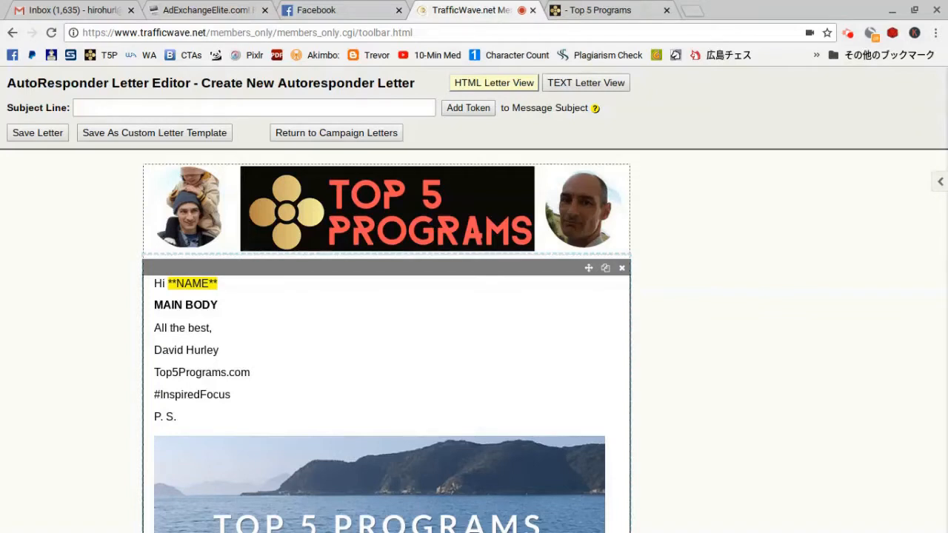
pyautogui.moveTo(219, 304); pyautogui.dragTo(154, 305)
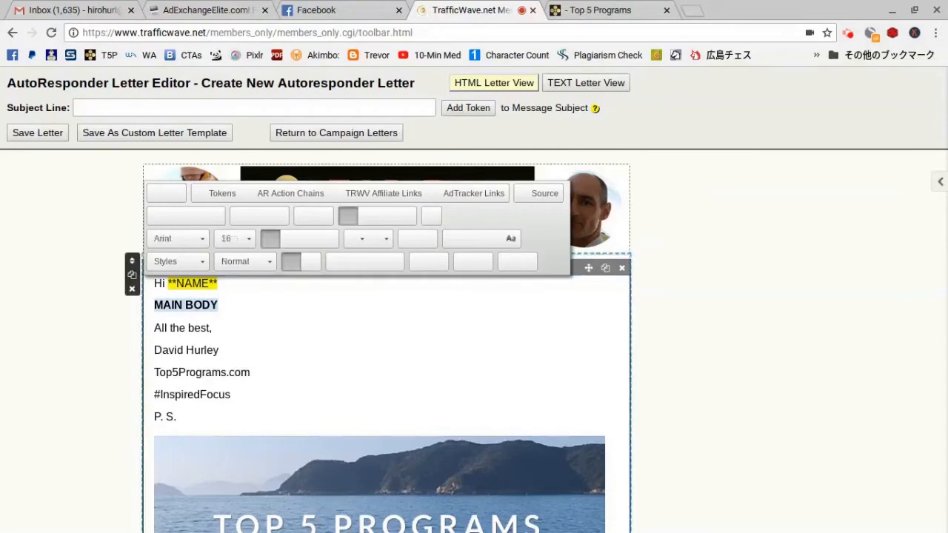
pyautogui.press('BackSpace')
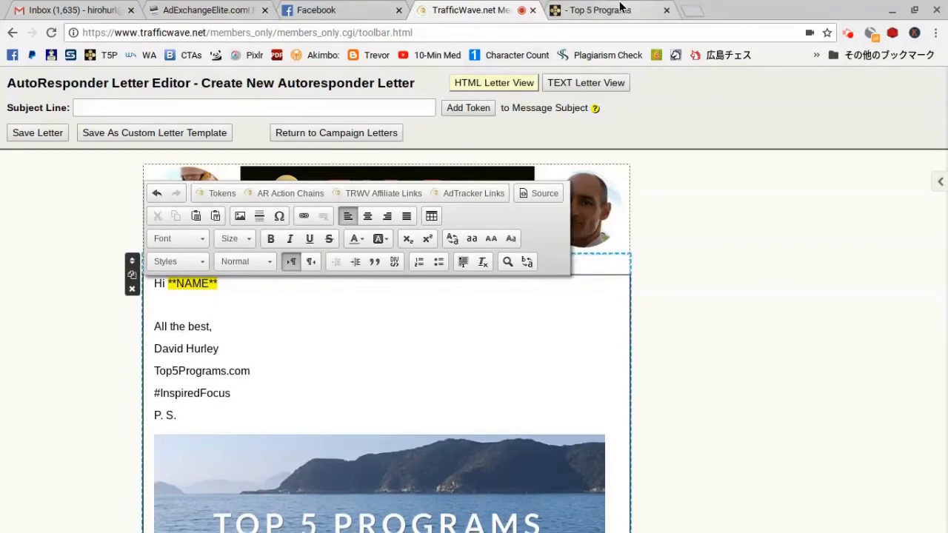
# Switch to the Top 5 Programs blog, open the "Real Specific Review – A Viable Alternative To Hootsuite" post and select its address.
pyautogui.click(618, 7)
pyautogui.scroll(-1, 523, 262)
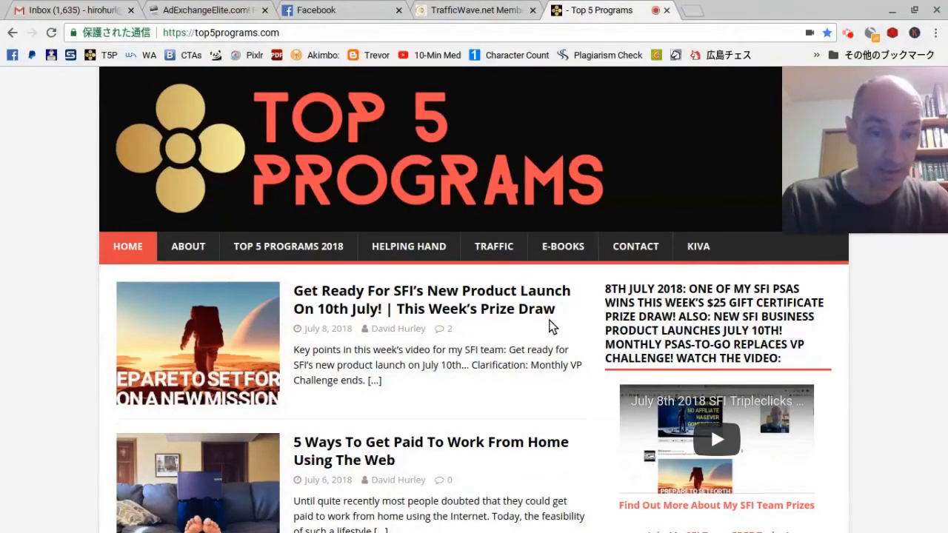
pyautogui.scroll(-3, 550, 326)
pyautogui.scroll(1, 549, 320)
pyautogui.scroll(-7, 548, 320)
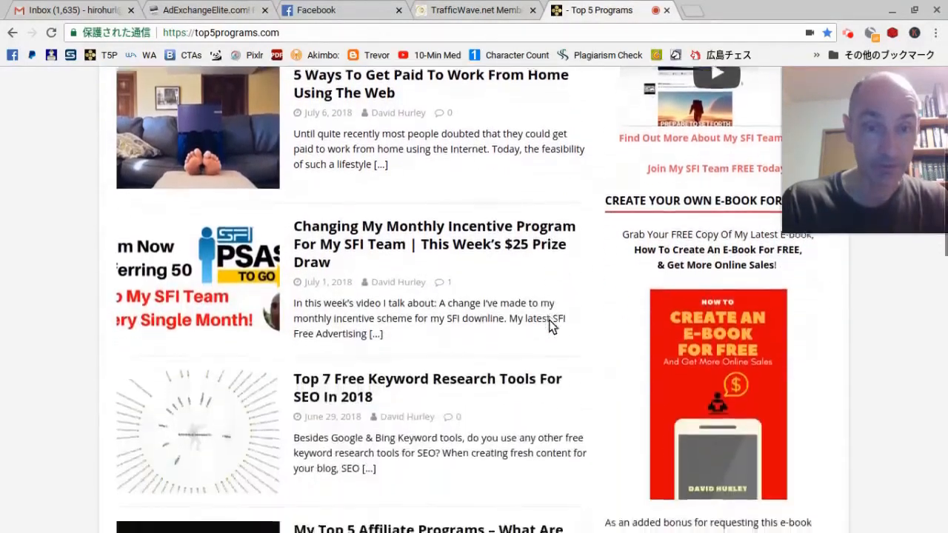
pyautogui.scroll(-4, 549, 320)
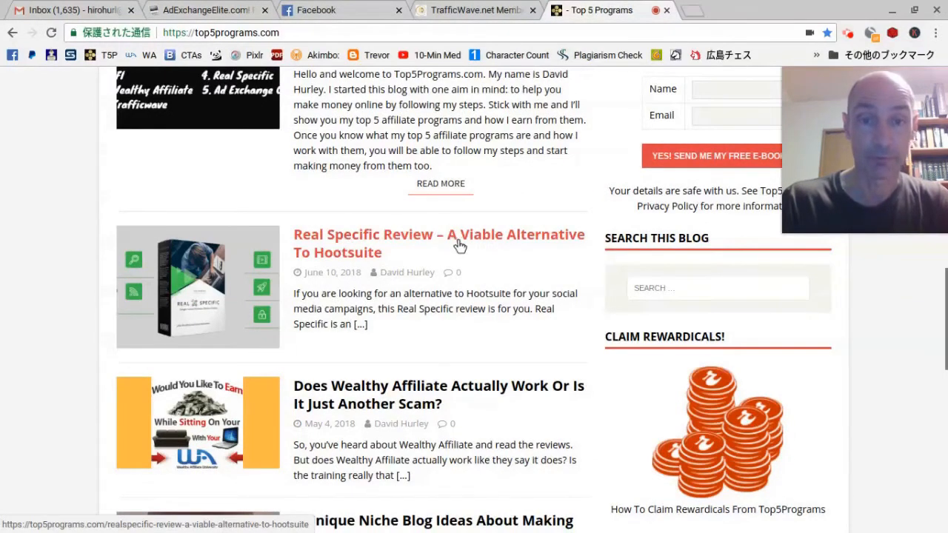
pyautogui.click(518, 239)
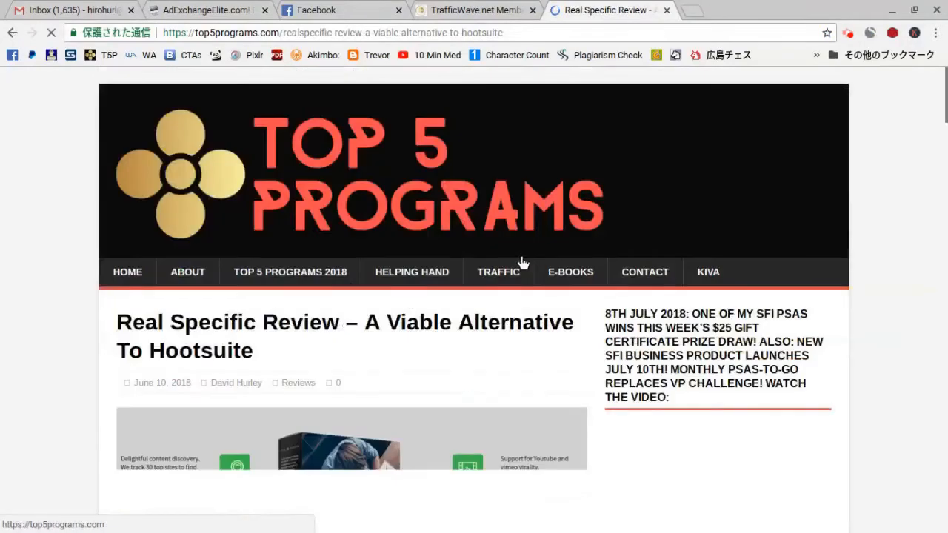
pyautogui.click(512, 32)
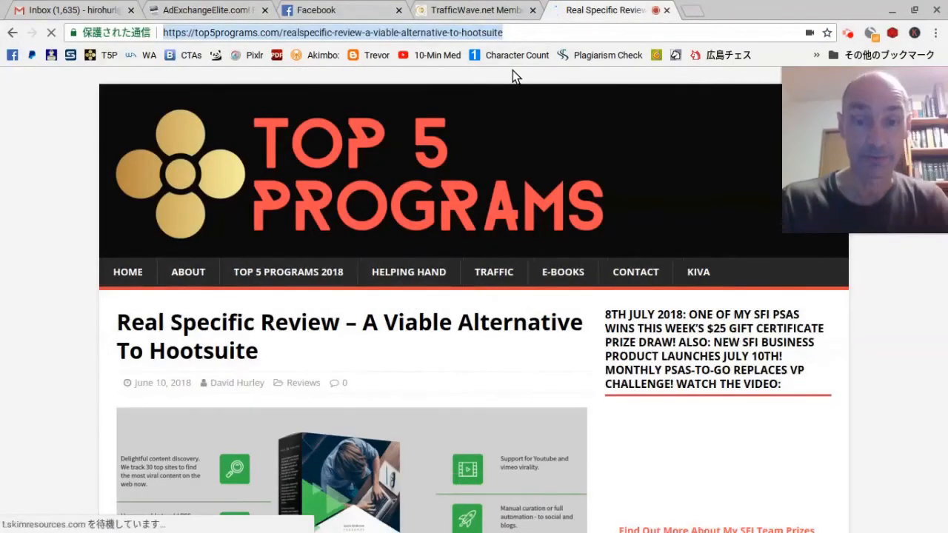
# Read through the Real Specific review post for introductory text suited to the letter.
pyautogui.scroll(-1, 524, 313)
pyautogui.scroll(-15, 523, 314)
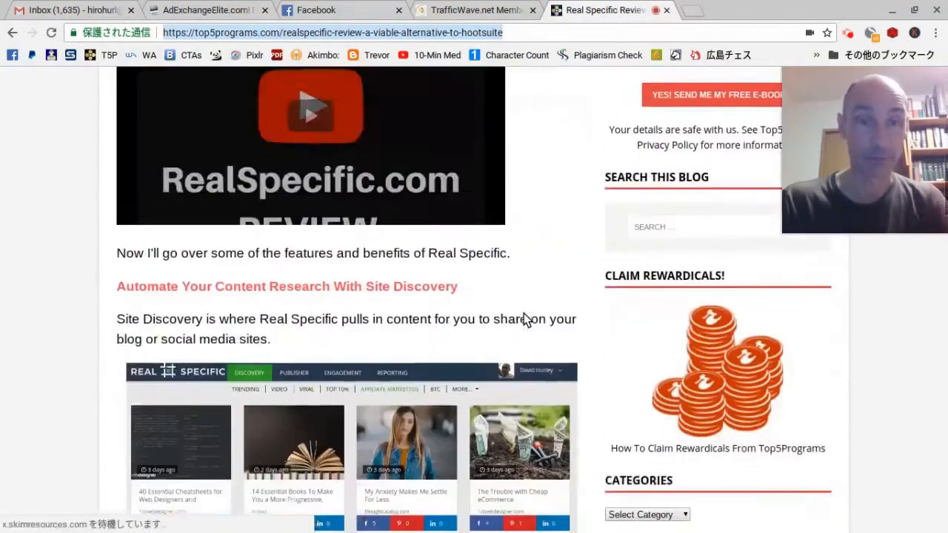
pyautogui.scroll(-20, 524, 318)
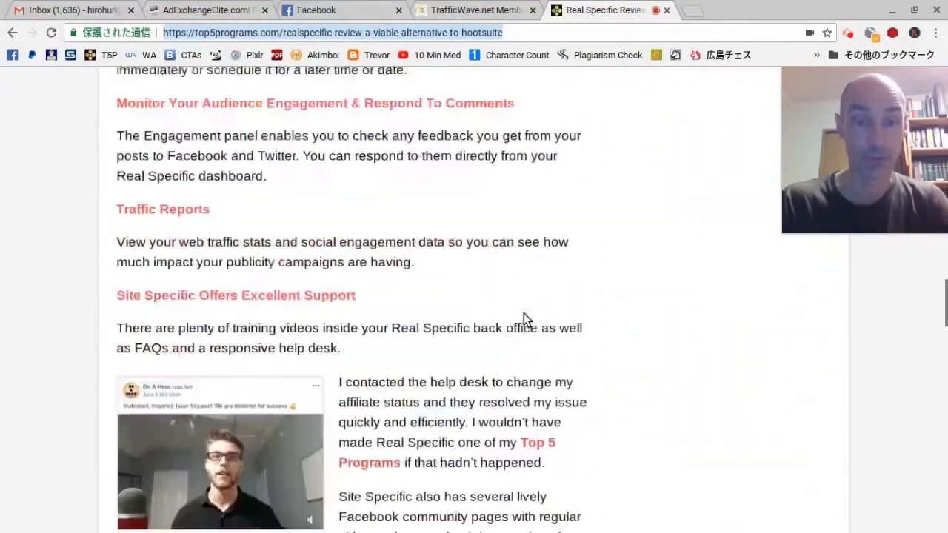
pyautogui.scroll(-10, 523, 314)
pyautogui.scroll(20, 523, 314)
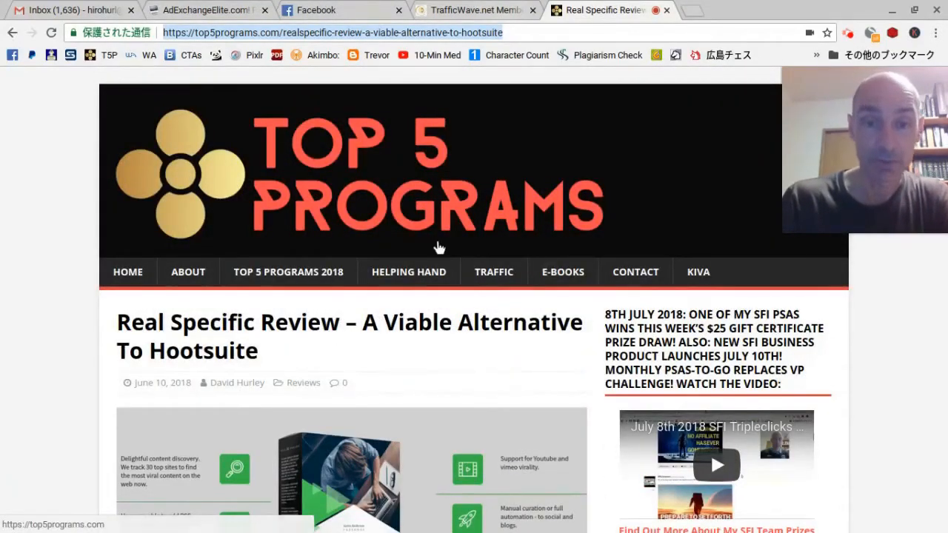
pyautogui.scroll(-6, 437, 247)
pyautogui.scroll(1, 437, 248)
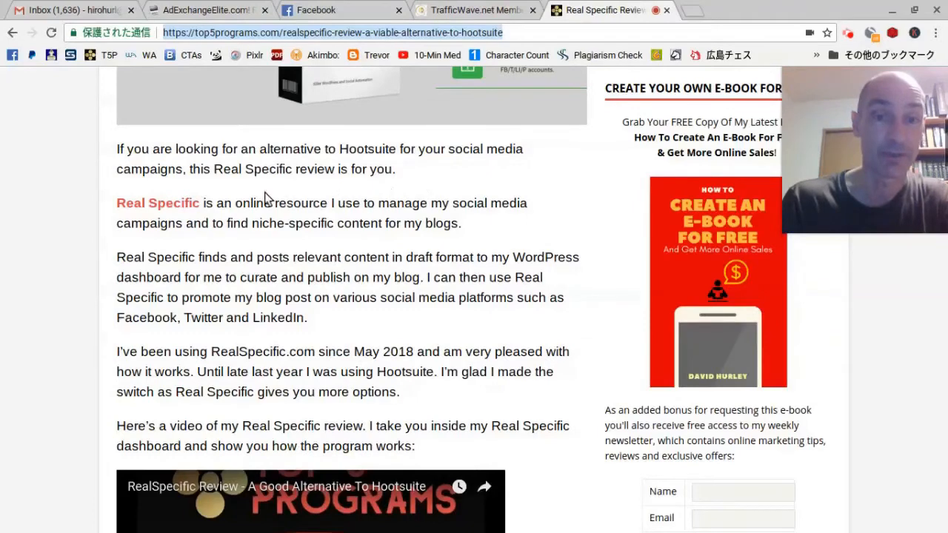
pyautogui.scroll(1, 337, 197)
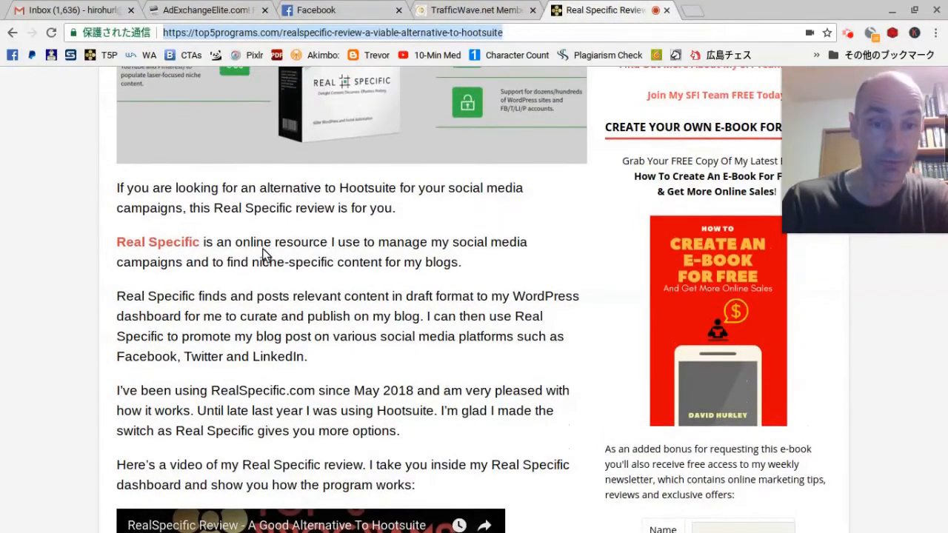
# Select and copy the post's text from "If you are looking for an alternative to Hootsuite" through the rest of the page.
pyautogui.click(111, 186)
pyautogui.hotkey('ctrl', 'a')
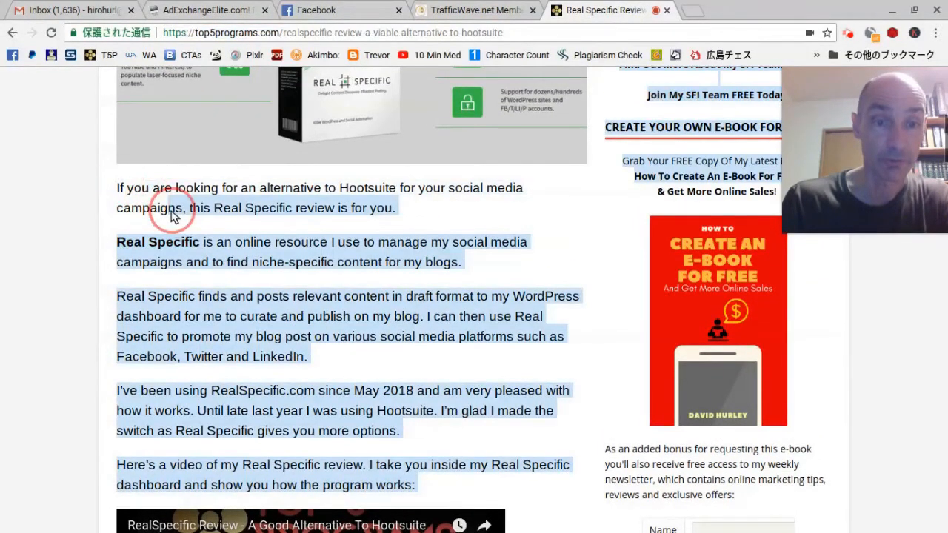
pyautogui.click(128, 194)
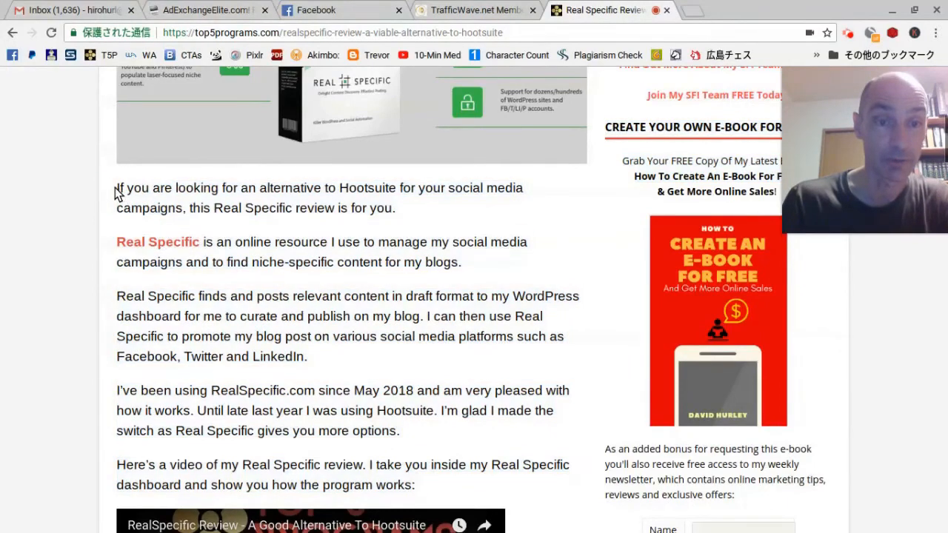
pyautogui.hotkey('ctrl', 'a')
pyautogui.click(122, 189)
pyautogui.hotkey('ctrl', 'a')
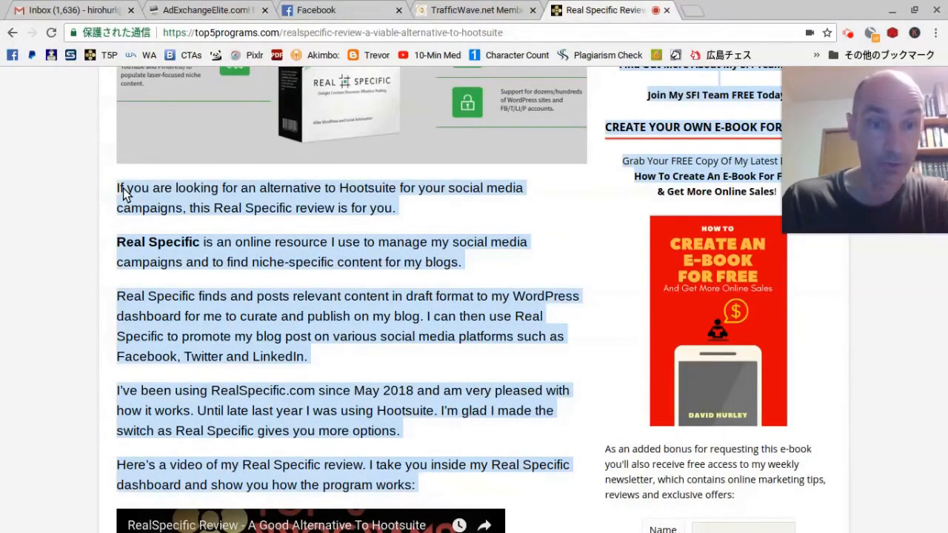
# Return to the letter editor, open a blank plain-text editor document and paste the copied review text into it.
pyautogui.click(446, 10)
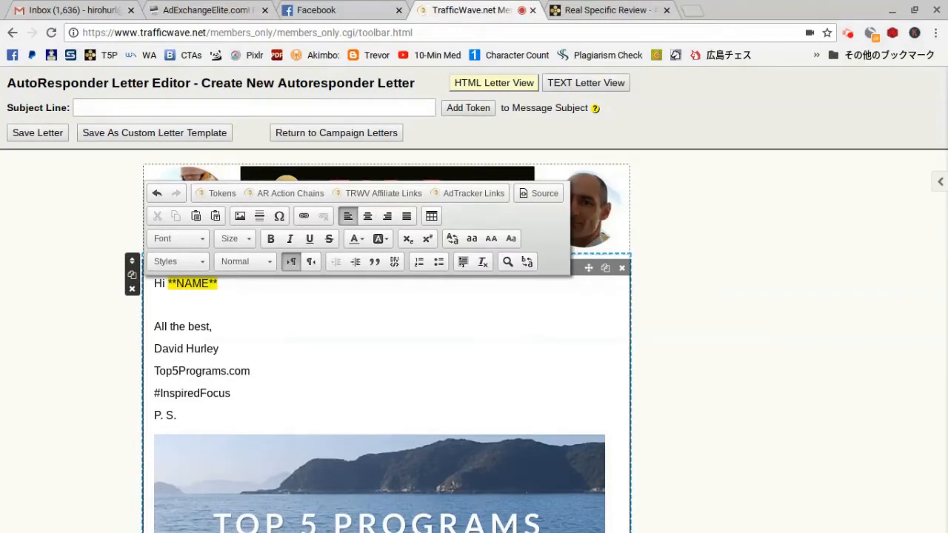
pyautogui.moveTo(281, 530)
pyautogui.click(197, 519)
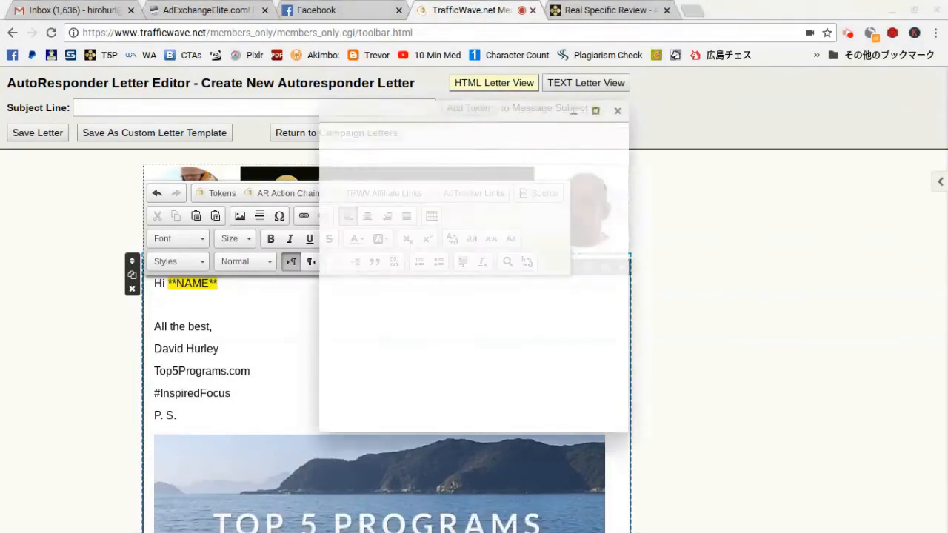
pyautogui.hotkey('ctrl', 'v')
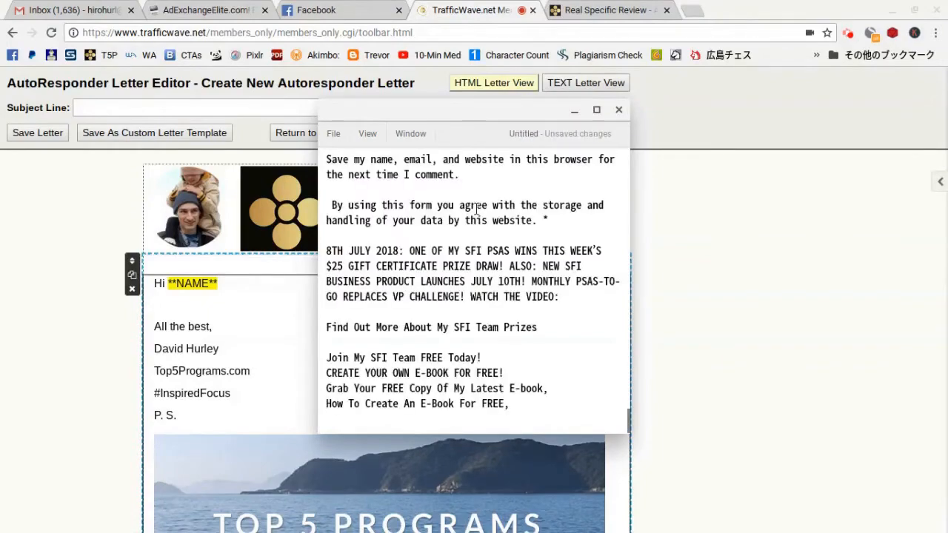
# Cut the first two review paragraphs from the plain-text document and paste them below the greeting in the letter.
pyautogui.scroll(20, 485, 196)
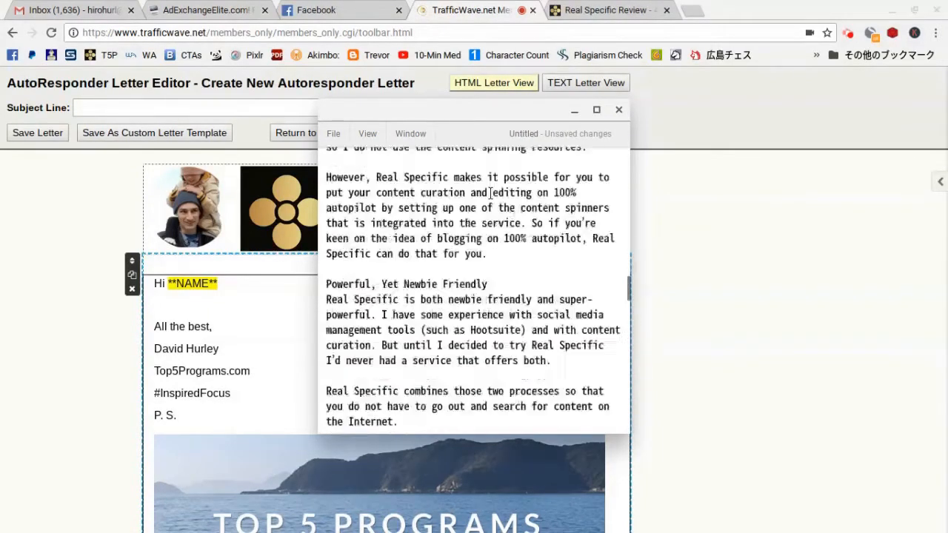
pyautogui.scroll(10, 469, 176)
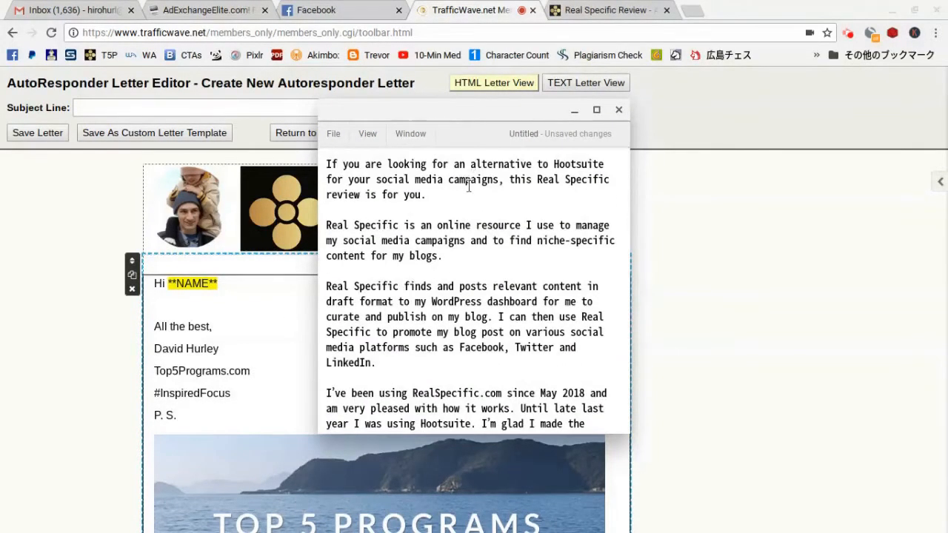
pyautogui.moveTo(465, 261)
pyautogui.mouseDown()
pyautogui.moveTo(399, 225)
pyautogui.moveTo(331, 164)
pyautogui.moveTo(319, 166)
pyautogui.mouseUp()
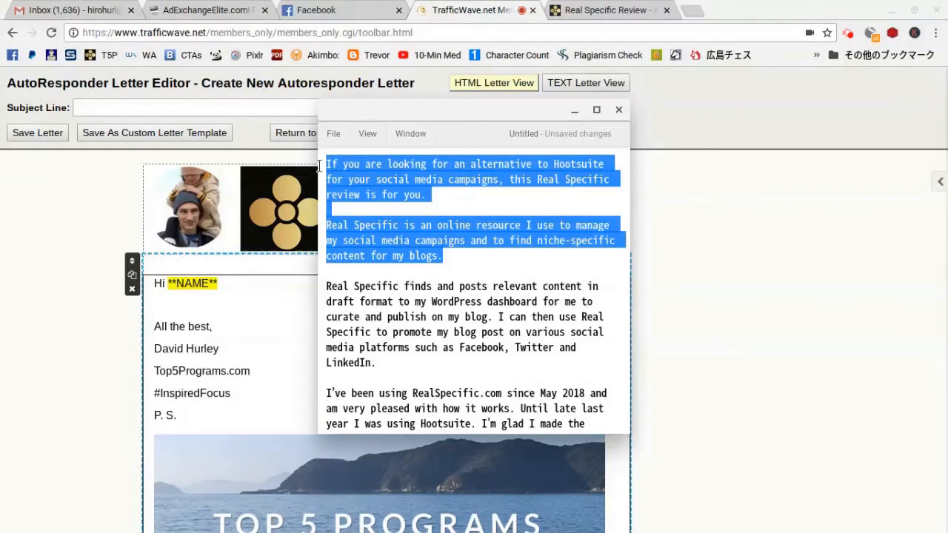
pyautogui.hotkey('ctrl', 'x')
pyautogui.hotkey('alt', 'Tab')
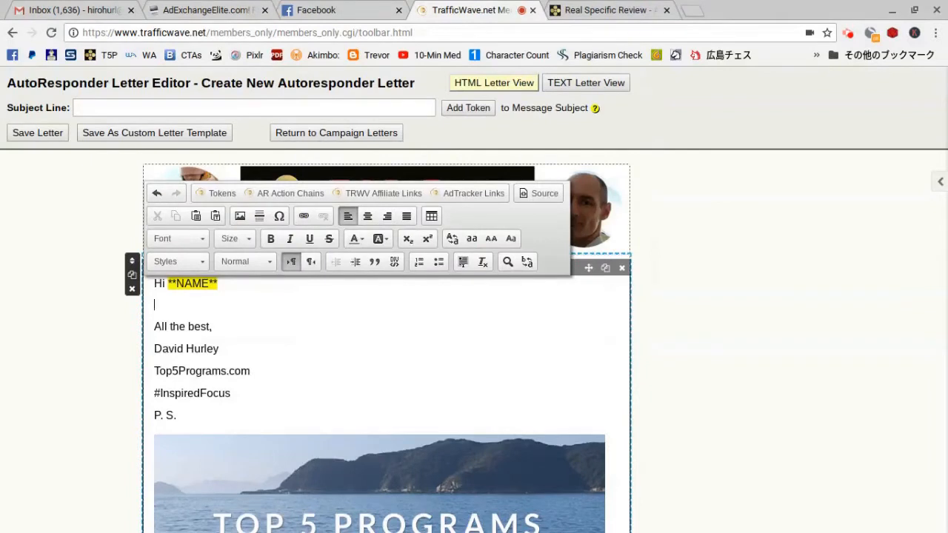
pyautogui.hotkey('ctrl', 'v')
# Format the two pasted paragraphs in the letter as Arial, size 18.
pyautogui.moveTo(247, 347); pyautogui.dragTo(154, 305)
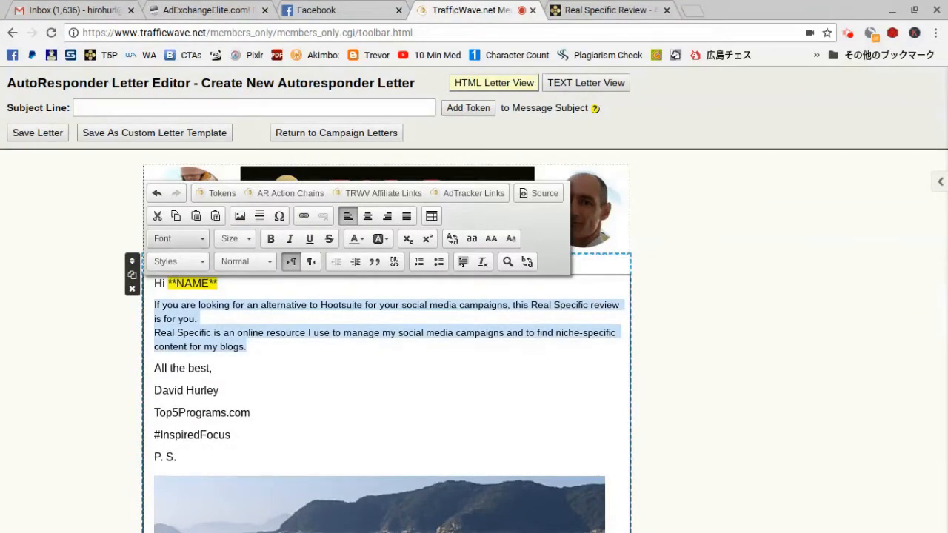
pyautogui.click(178, 238)
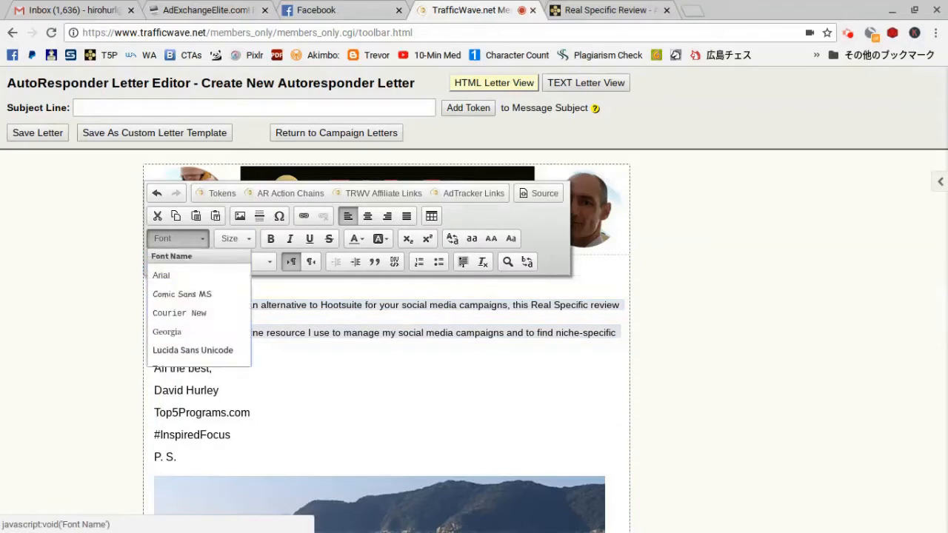
pyautogui.click(161, 275)
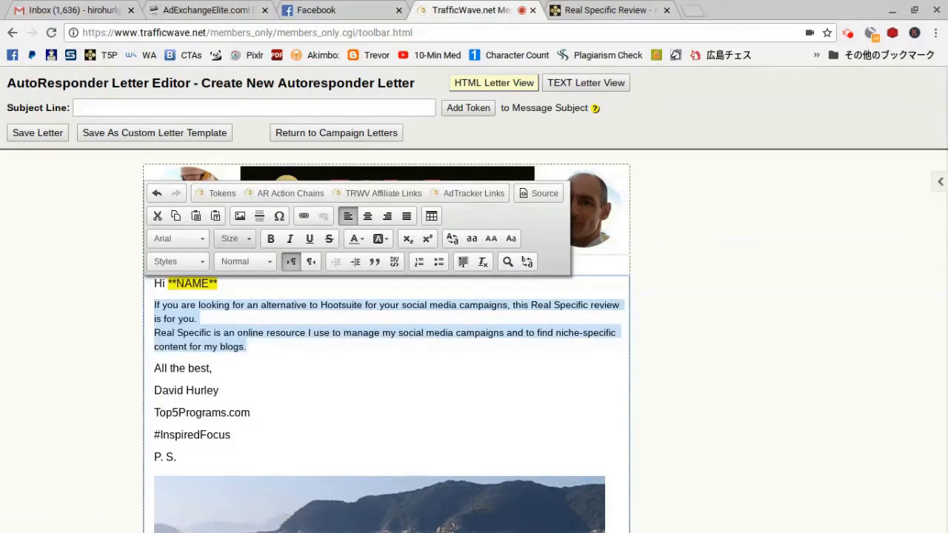
pyautogui.click(235, 239)
pyautogui.click(228, 313)
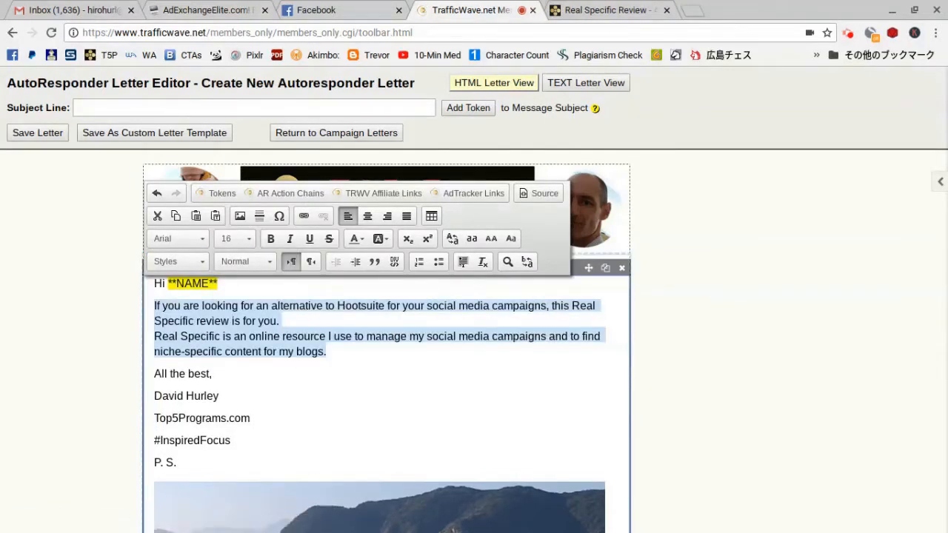
pyautogui.click(235, 239)
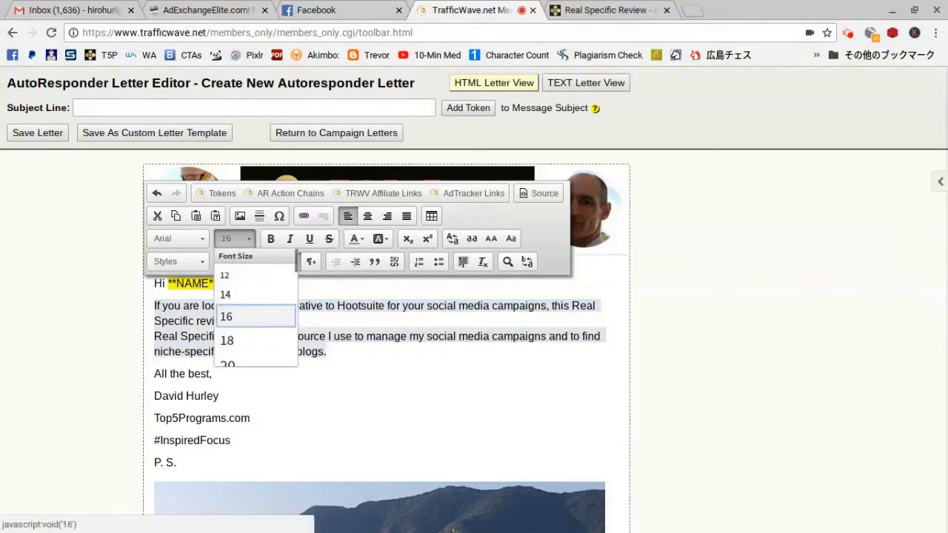
pyautogui.click(226, 340)
# Insert a blank line between the two pasted paragraphs and start a new paragraph after the second one.
pyautogui.click(240, 341)
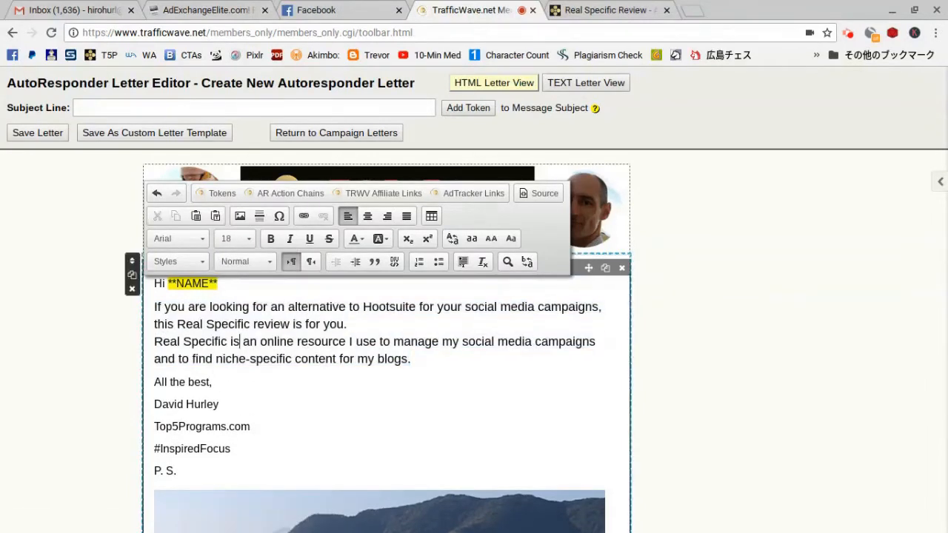
pyautogui.press('Return')
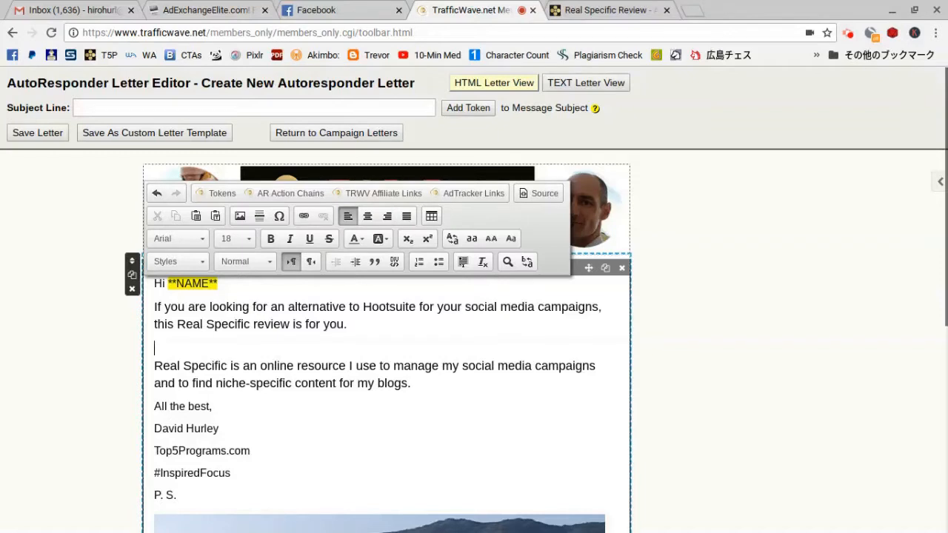
pyautogui.scroll(-1, 474, 333)
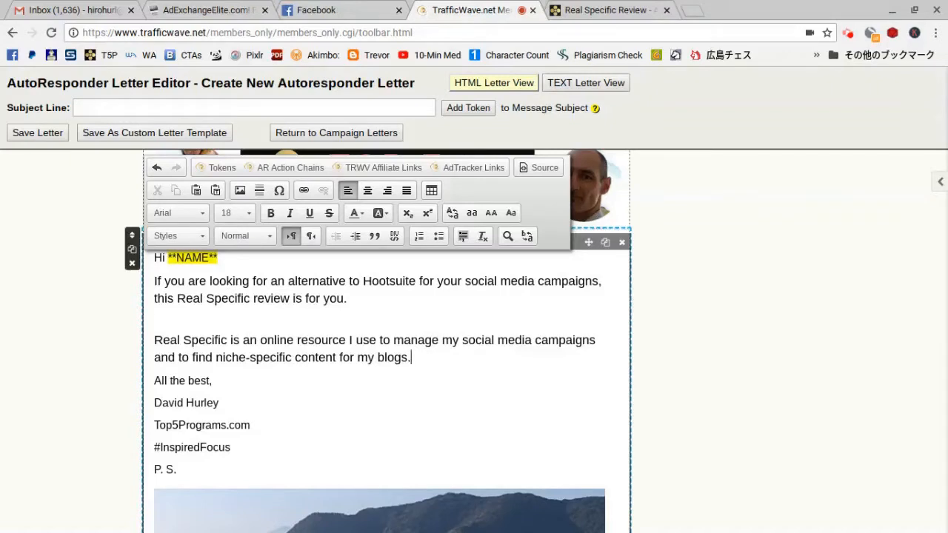
pyautogui.press('Return')
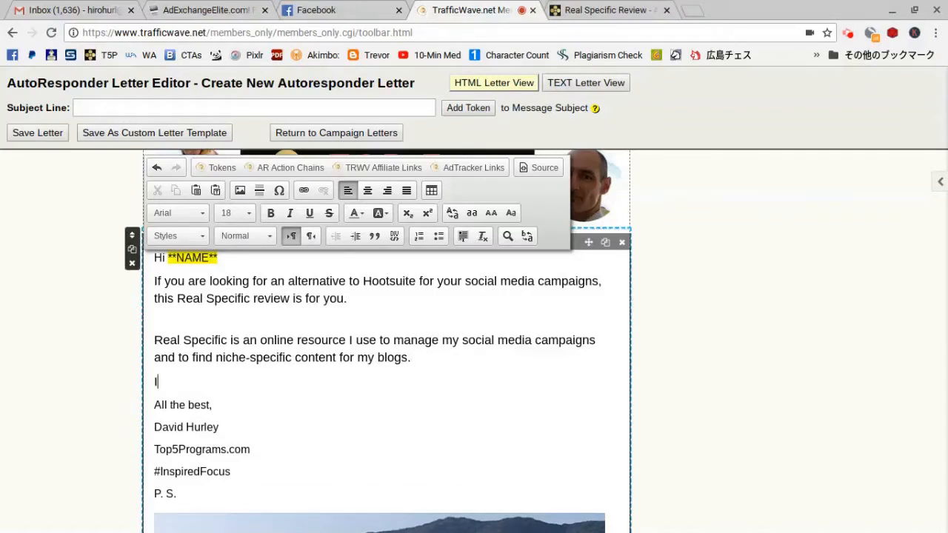
# Set the closing block from "All the best," down to "P. S." to font size 18.
pyautogui.moveTo(162, 382); pyautogui.dragTo(154, 282)
pyautogui.click(154, 405)
pyautogui.moveTo(179, 494); pyautogui.dragTo(154, 405)
pyautogui.click(234, 212)
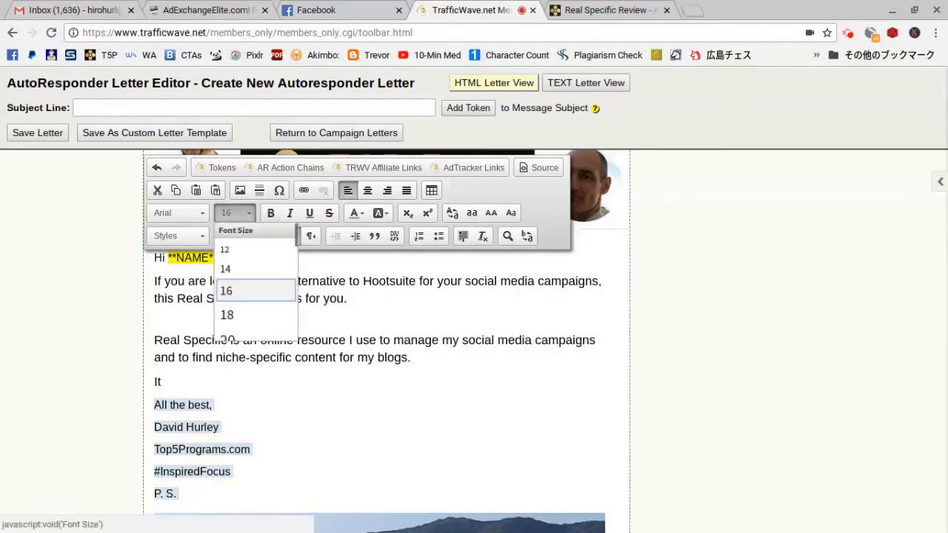
pyautogui.click(226, 315)
# Complete the third paragraph as "It is very easy to use and helps me to keep my social media campaigns updated even when I have a hectic schedule.".
pyautogui.click(161, 381)
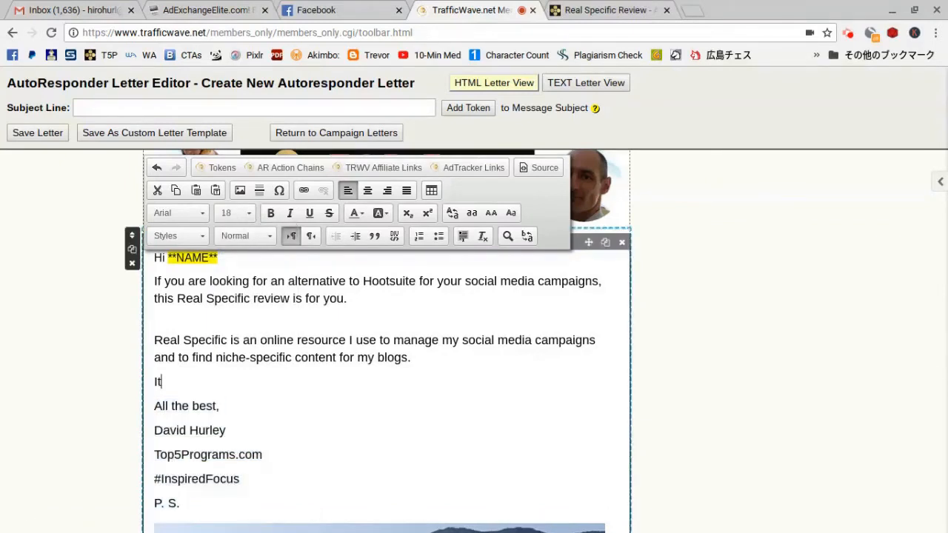
pyautogui.write('is very easy to use a')
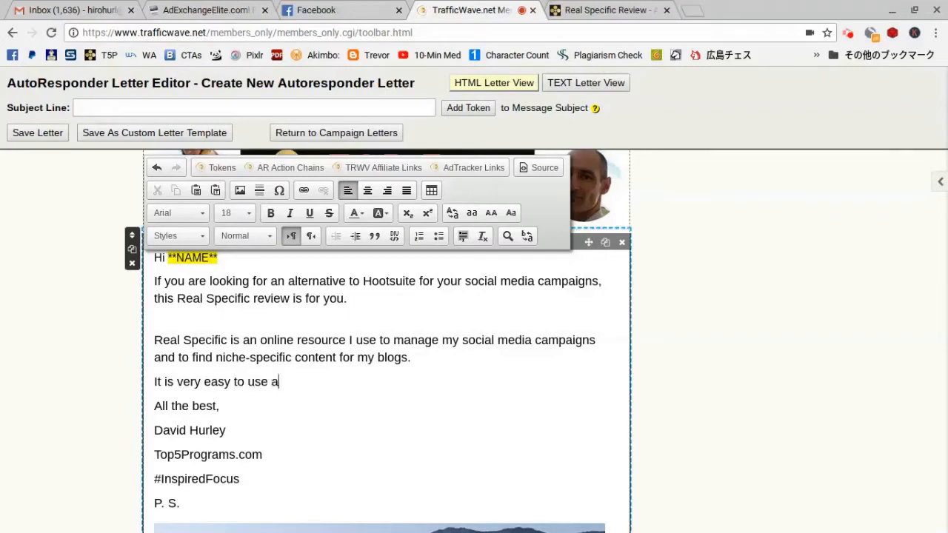
pyautogui.write('nd helps me to ')
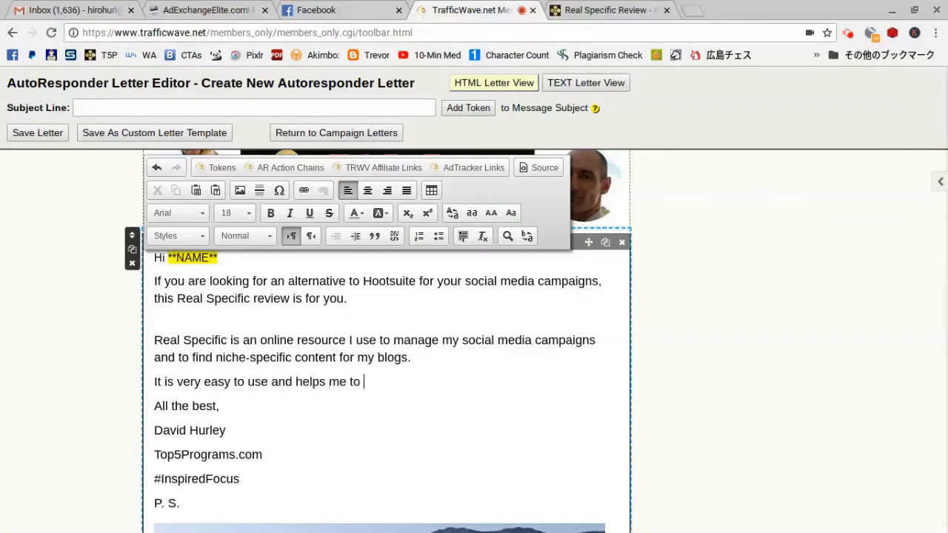
pyautogui.write('keep my social media ')
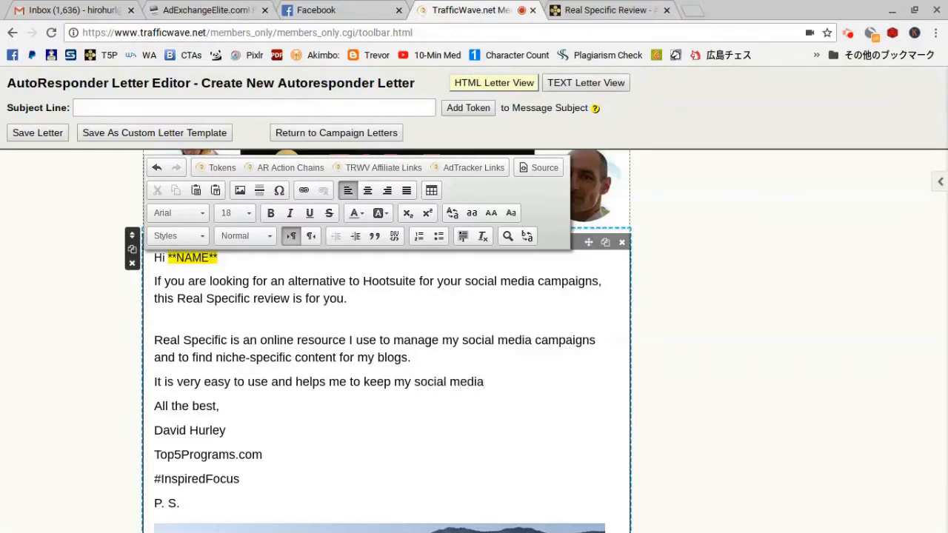
pyautogui.write('campaigns up')
pyautogui.write('dated even w')
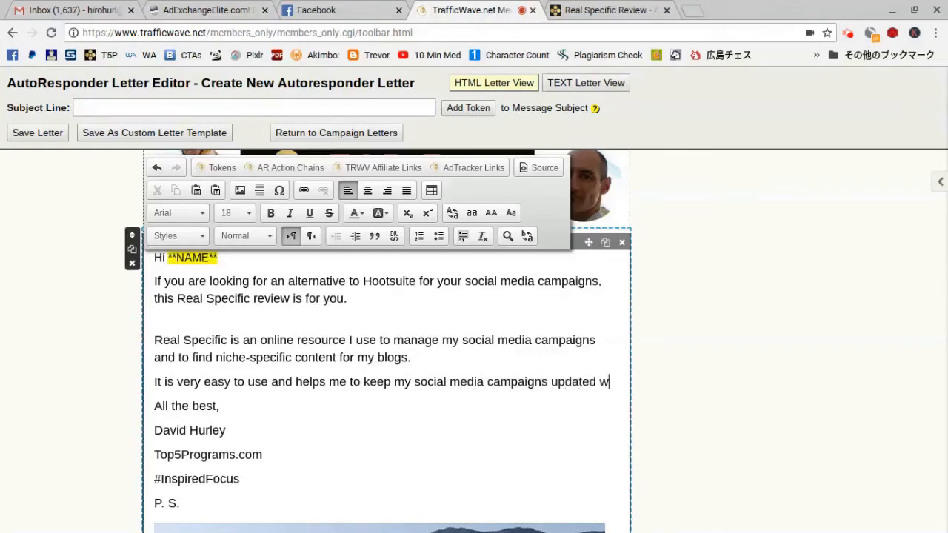
pyautogui.write('hen I')
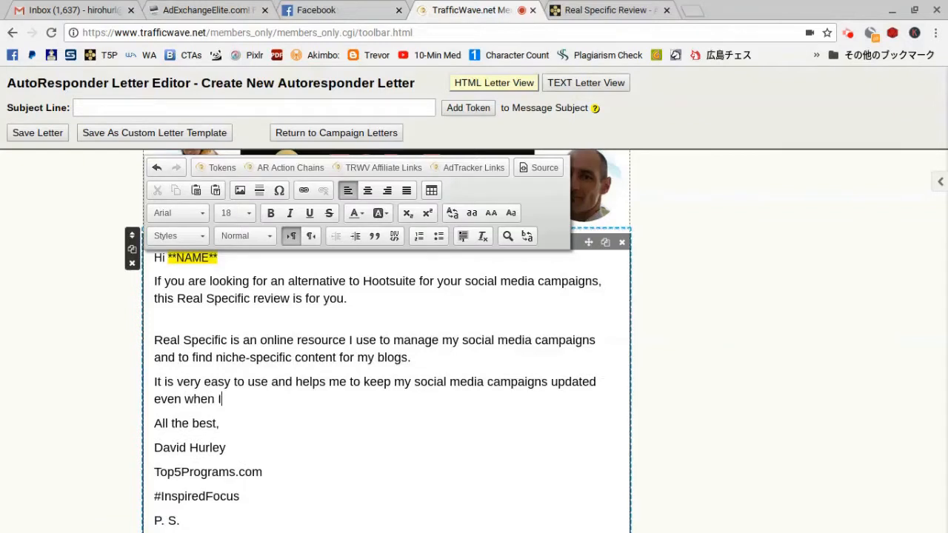
pyautogui.write("'m")
pyautogui.write('have a hectic s')
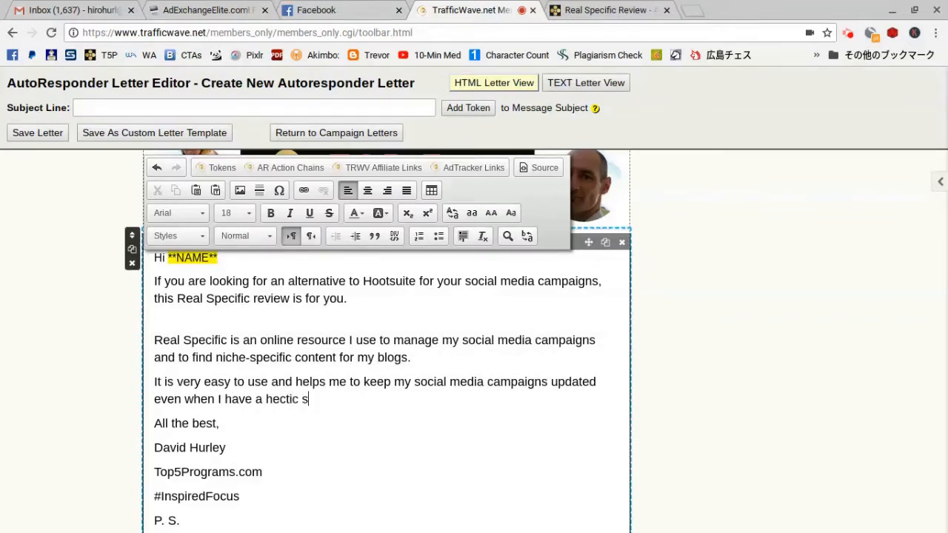
pyautogui.write('hceud')
pyautogui.press('BackSpace')
pyautogui.press('BackSpace')
pyautogui.press('BackSpace')
pyautogui.press('BackSpace')
pyautogui.press('BackSpace')
pyautogui.write('chedule')
pyautogui.press('Return')
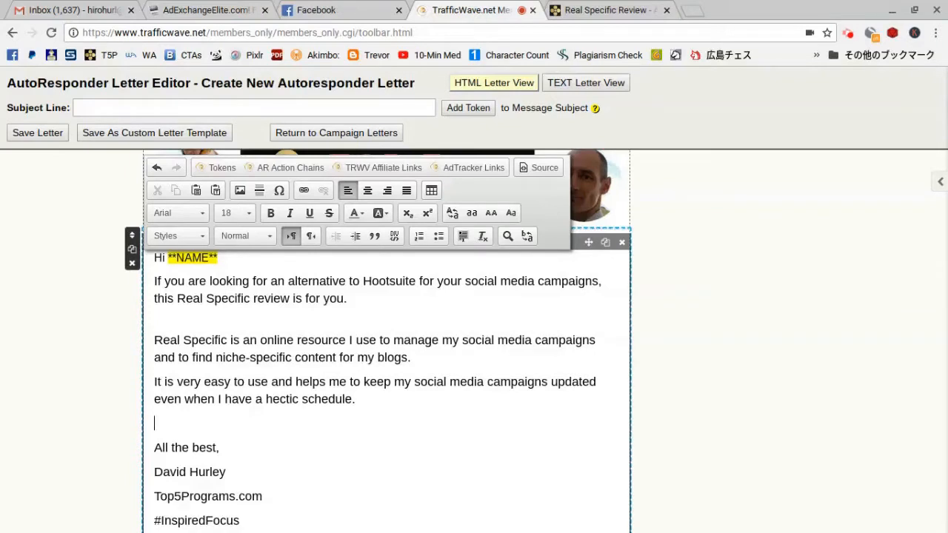
# Write "I posted a detailed review about Real Specific" as a new paragraph and insert an empty line above it.
pyautogui.write('I posted a detailed review')
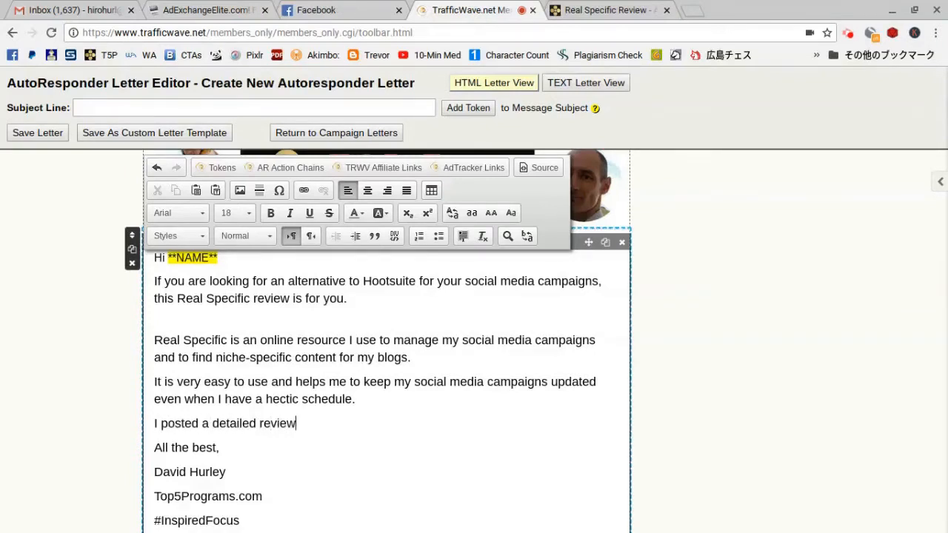
pyautogui.write(' about Real Sp')
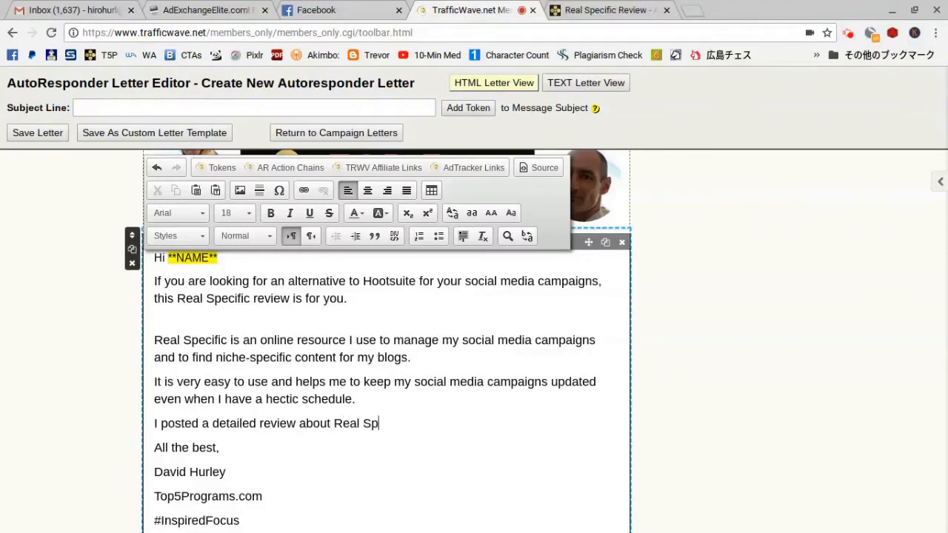
pyautogui.write('ecific')
pyautogui.press('Up')
pyautogui.press('Return')
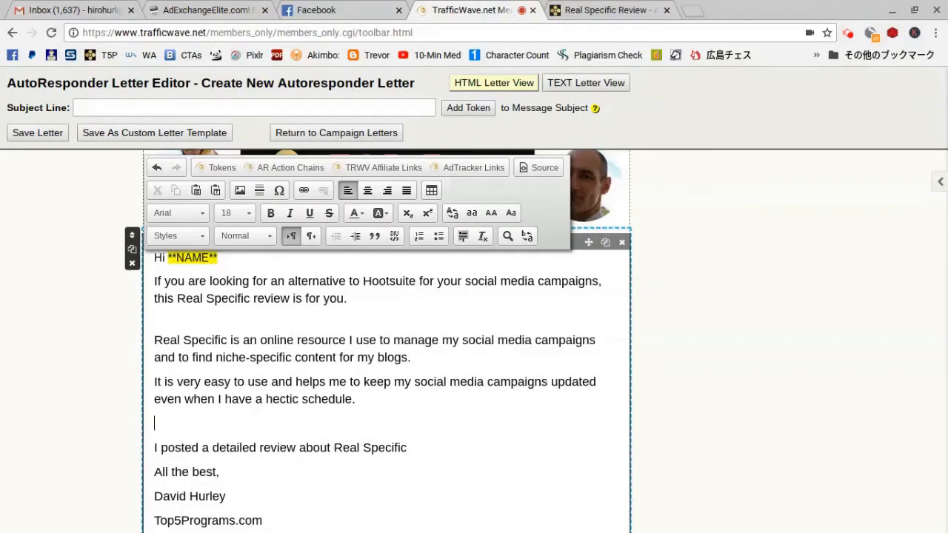
# Fill the empty line with "I've been so impressed with Real Specific that I've made it one of my Top 5 Programs.".
pyautogui.write('T')
pyautogui.press('BackSpace')
pyautogui.write("I've been so impr")
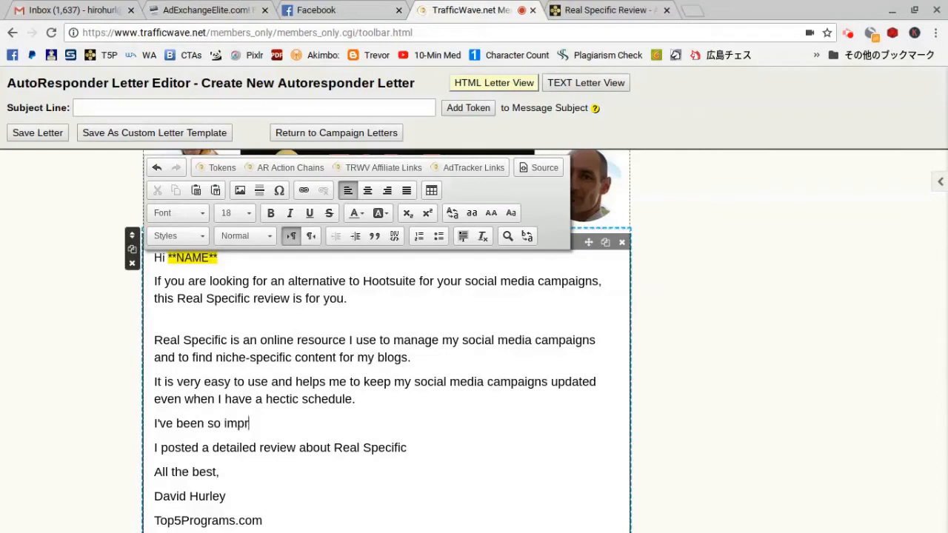
pyautogui.write('essed with Real Sp')
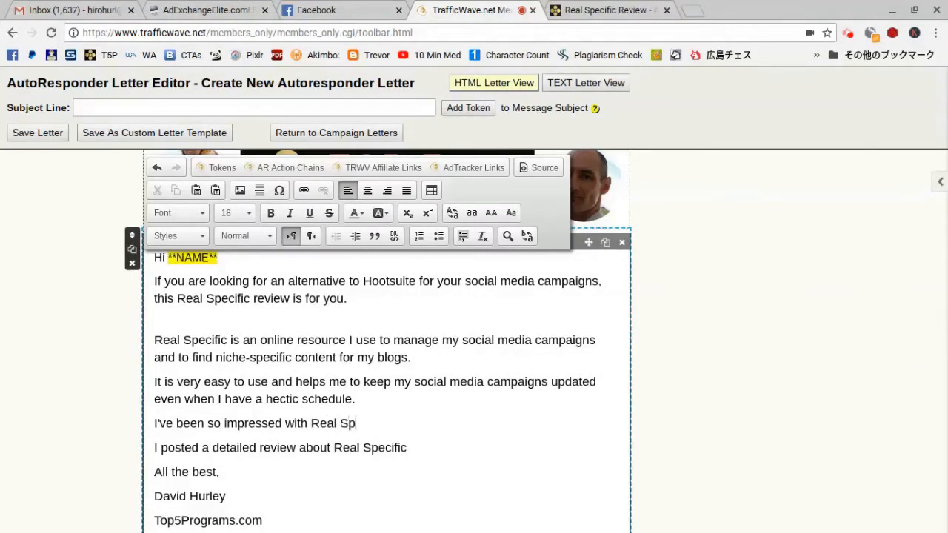
pyautogui.write("ecific that I'v")
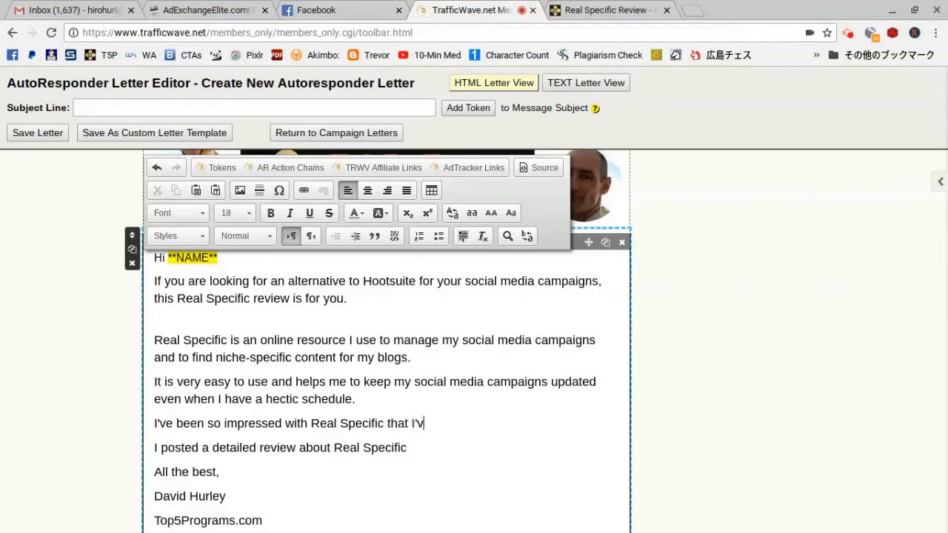
pyautogui.write('e mae')
pyautogui.press('BackSpace')
pyautogui.press('BackSpace')
pyautogui.write('de')
pyautogui.press('BackSpace')
pyautogui.write('ade it one of m')
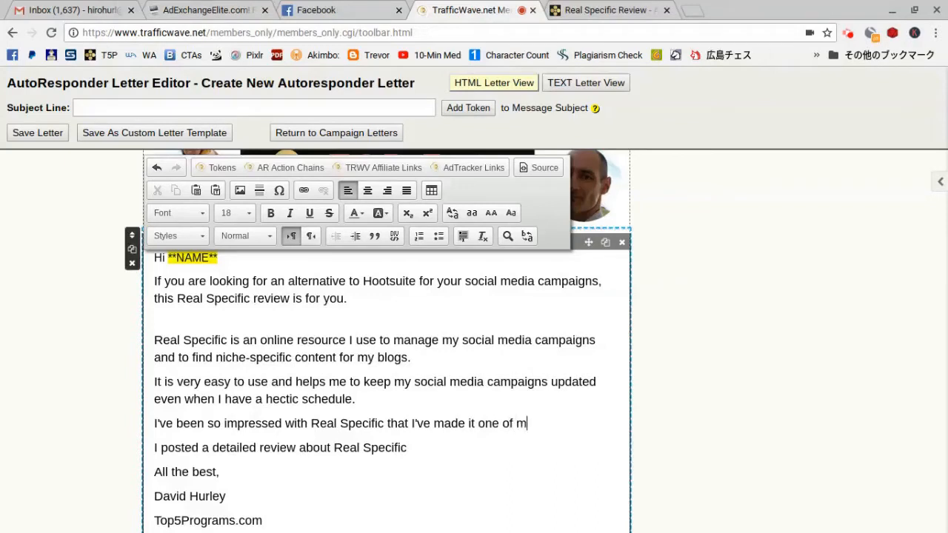
pyautogui.write('y Top 5 Programs.')
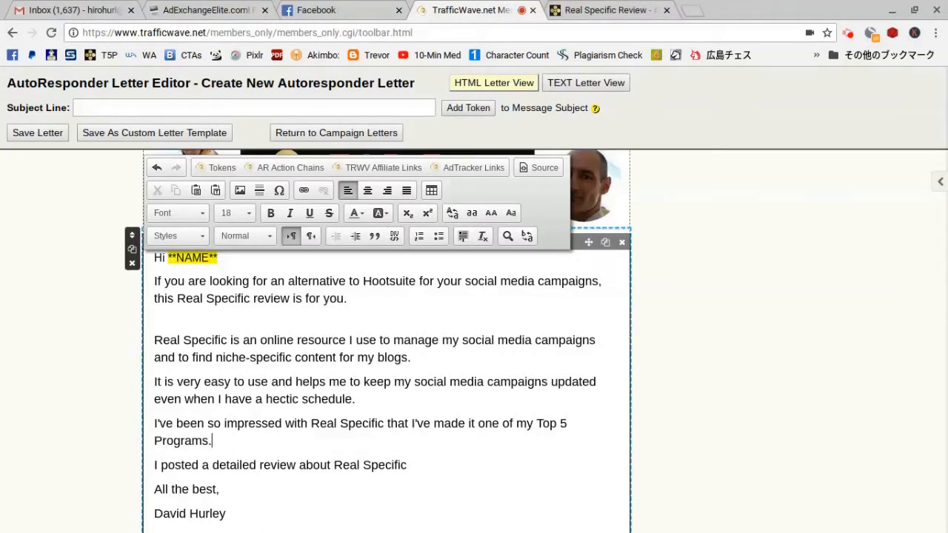
# Extend the detailed review sentence with "on my blog. Check it out here:" and start a new line below it.
pyautogui.click(407, 465)
pyautogui.write('on my blog. ')
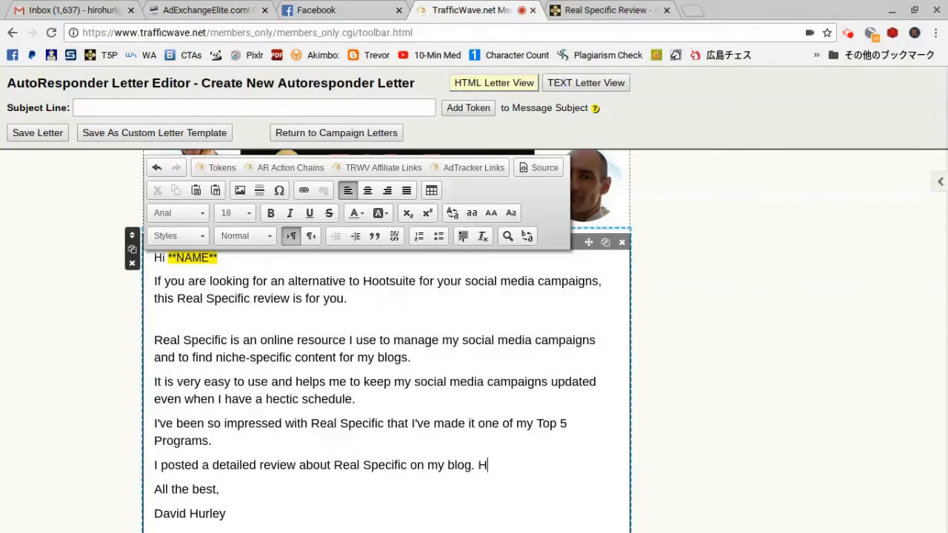
pyautogui.write('Check it out here:')
pyautogui.press('Return')
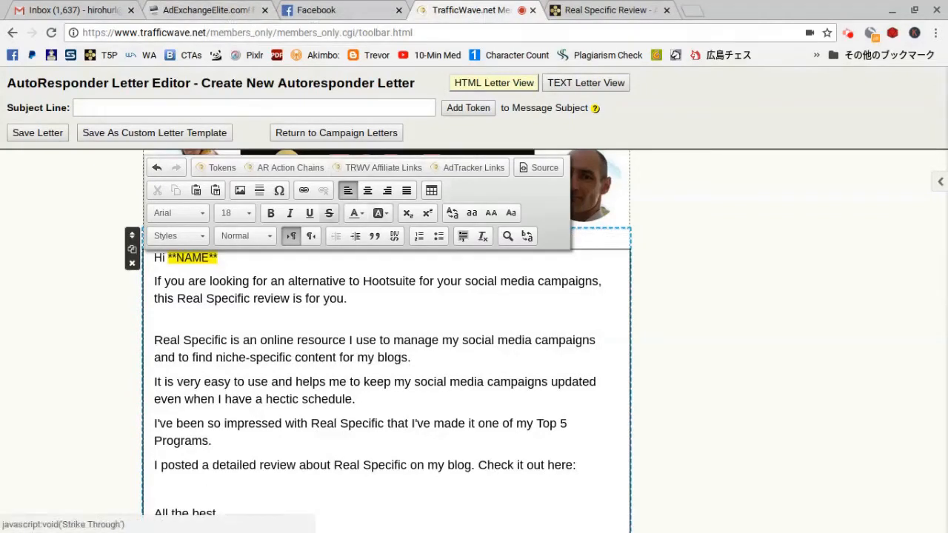
pyautogui.click(304, 191)
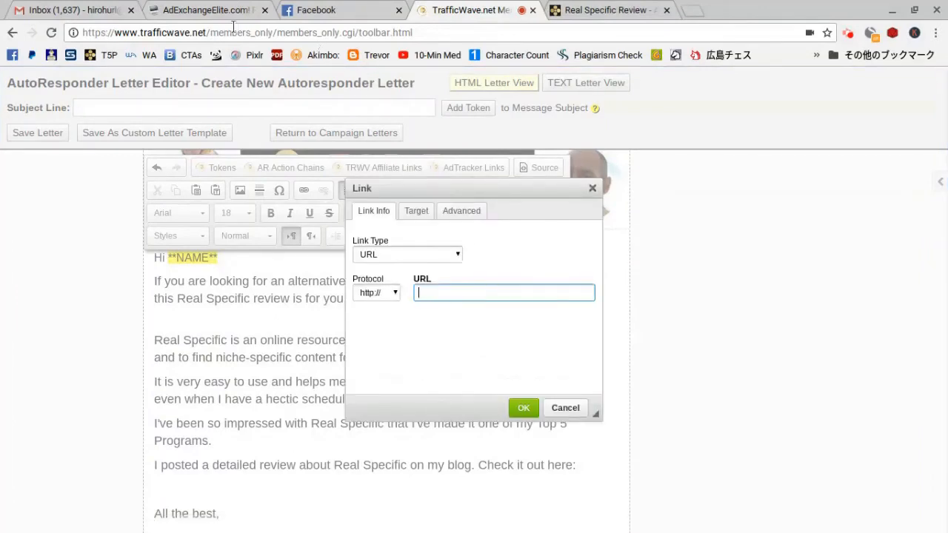
pyautogui.click(596, 10)
pyautogui.click(541, 32)
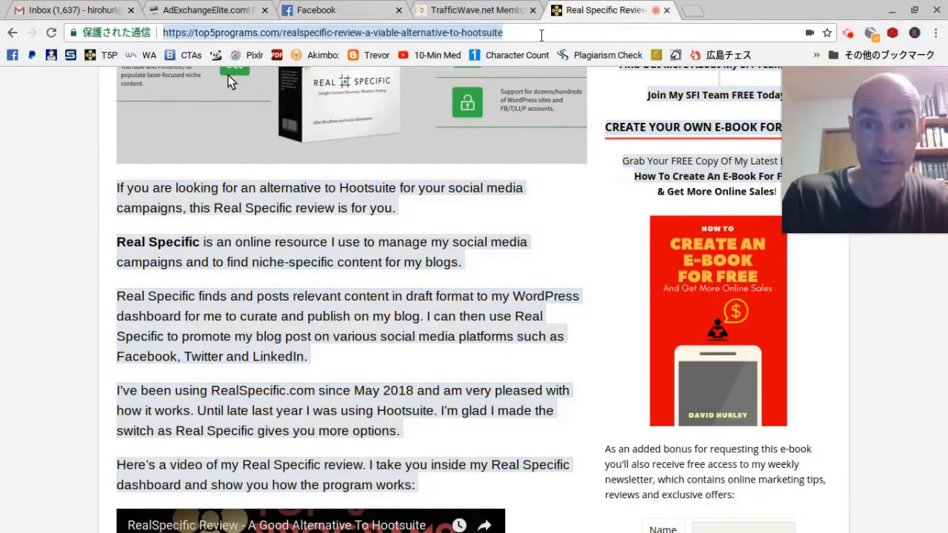
pyautogui.click(480, 11)
pyautogui.write('top5programs.com/realspecific-review-a-viable-alternative-to-hootsuite/')
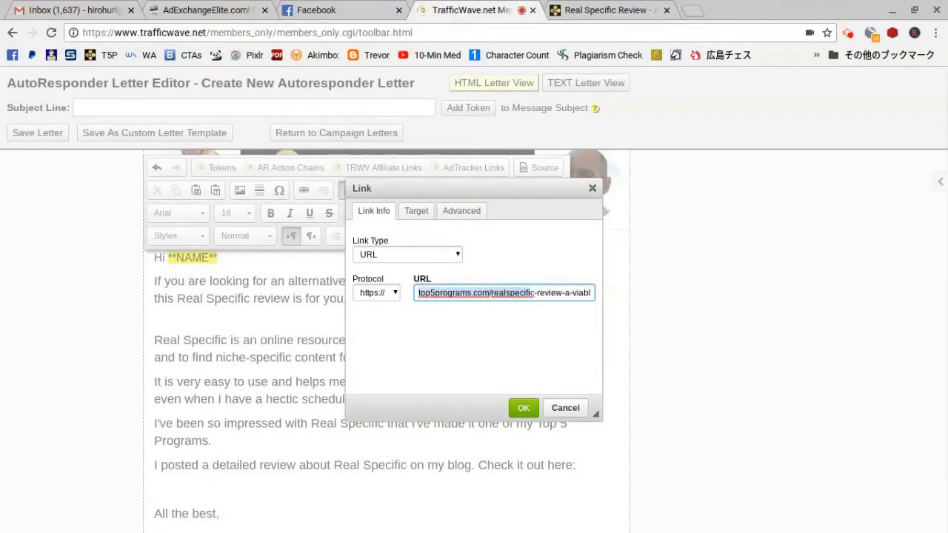
pyautogui.click(416, 211)
pyautogui.click(408, 254)
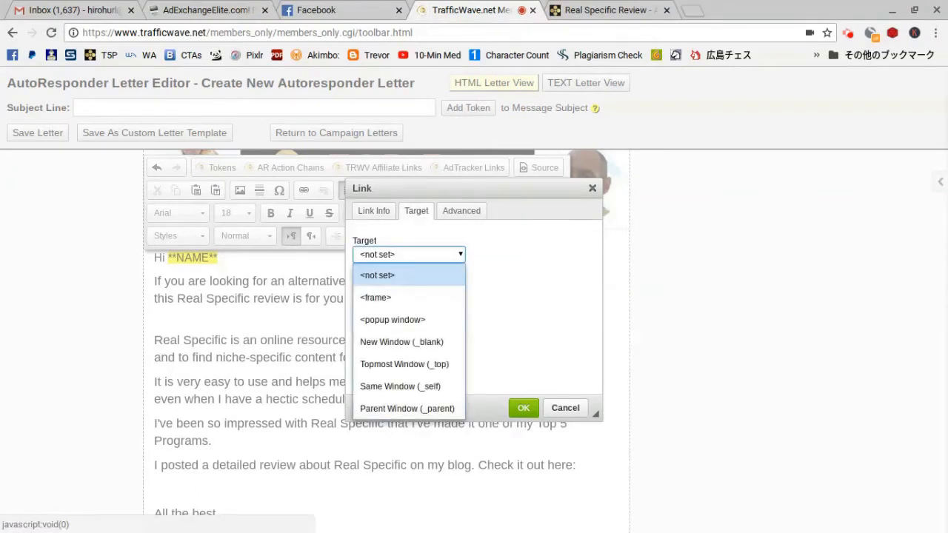
pyautogui.click(400, 341)
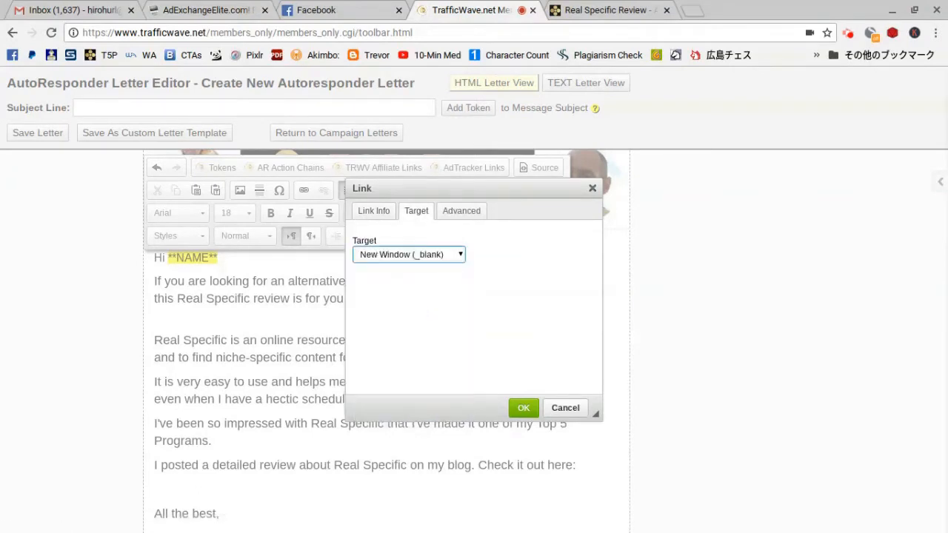
pyautogui.click(524, 408)
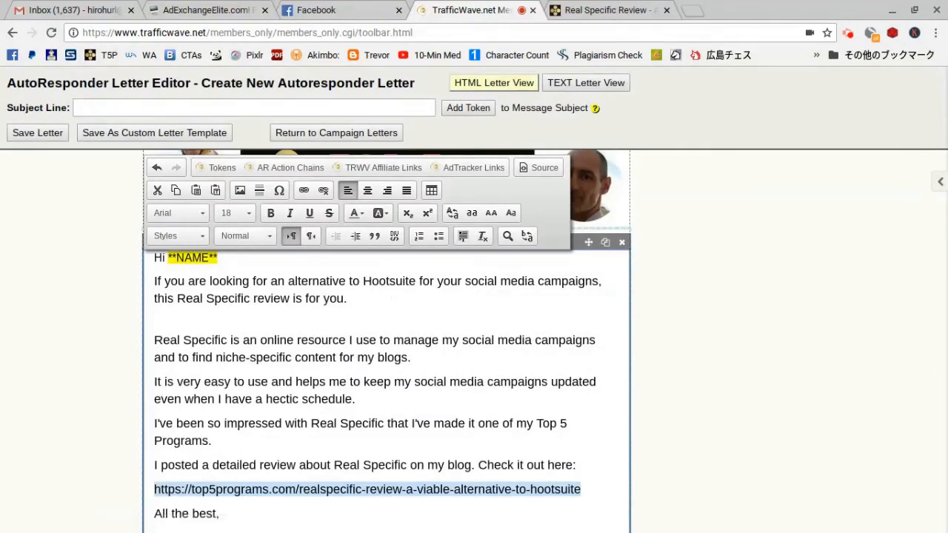
pyautogui.scroll(-3, 386, 333)
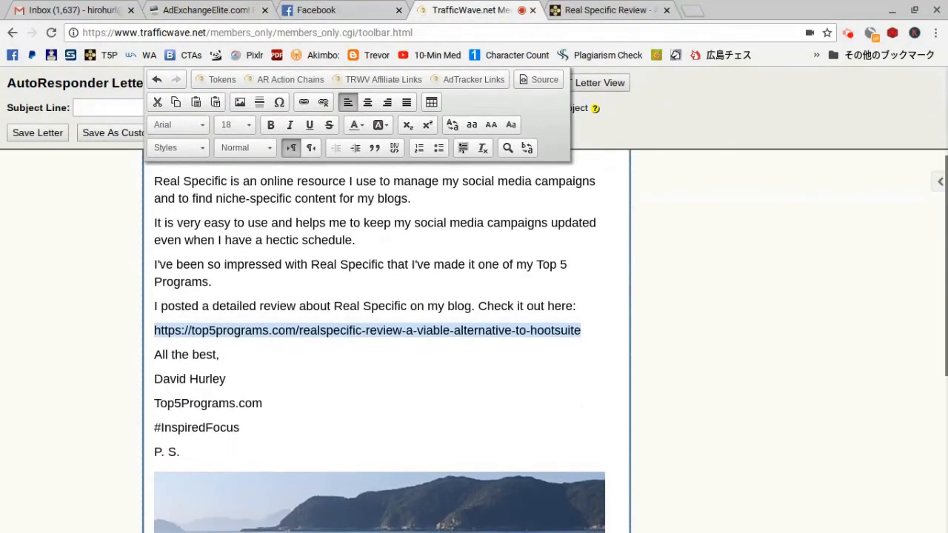
pyautogui.click(155, 379)
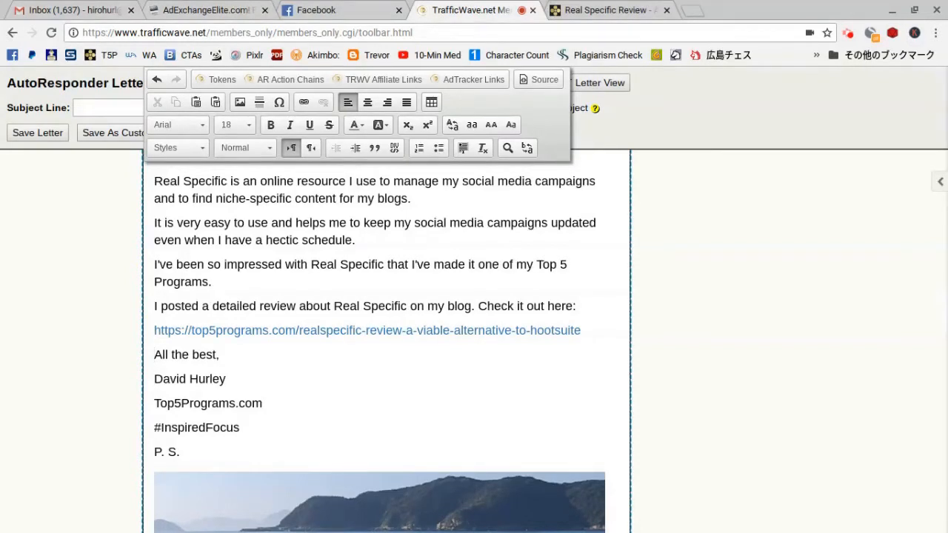
pyautogui.press('Return')
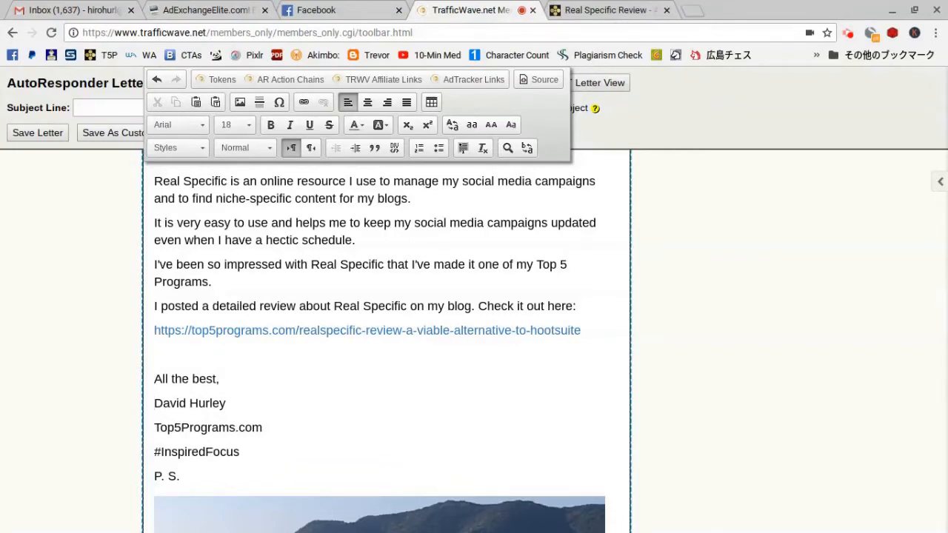
pyautogui.click(155, 356)
pyautogui.write('If you have any')
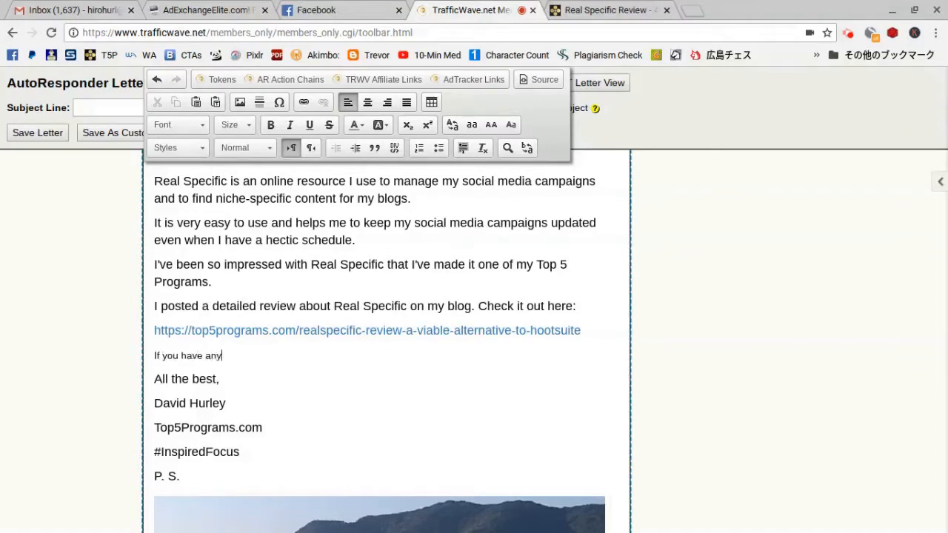
pyautogui.write(' questions, feel')
pyautogui.press('BackSpace')
pyautogui.press('BackSpace')
pyautogui.press('BackSpace')
pyautogui.press('BackSpace')
pyautogui.press('BackSpace')
pyautogui.press('BackSpace')
pyautogui.press('BackSpace')
pyautogui.press('BackSpace')
pyautogui.press('BackSpace')
pyautogui.press('BackSpace')
pyautogui.press('BackSpace')
pyautogui.press('BackSpace')
pyautogui.press('BackSpace')
pyautogui.press('BackSpace')
pyautogui.press('BackSpace')
pyautogui.press('BackSpace')
pyautogui.press('BackSpace')
pyautogui.press('BackSpace')
pyautogui.press('BackSpace')
pyautogui.press('BackSpace')
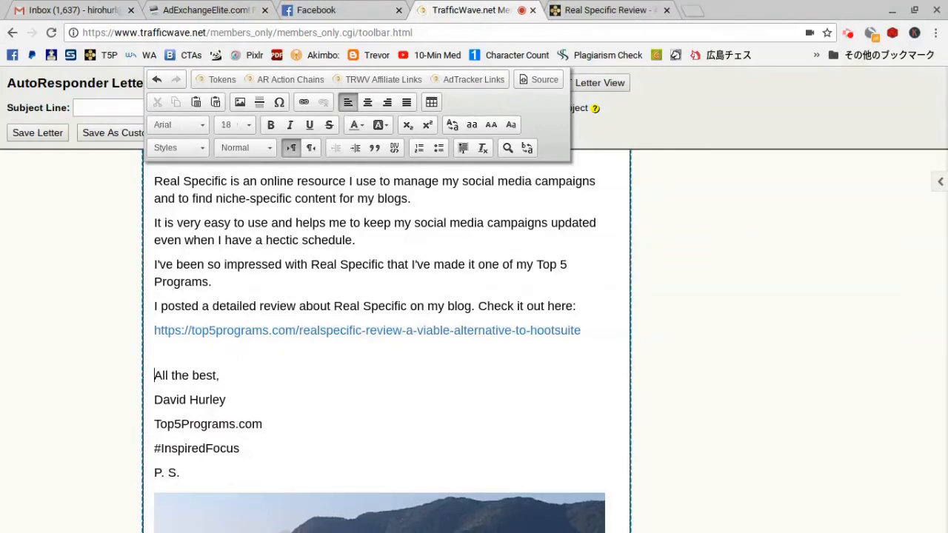
pyautogui.press('BackSpace')
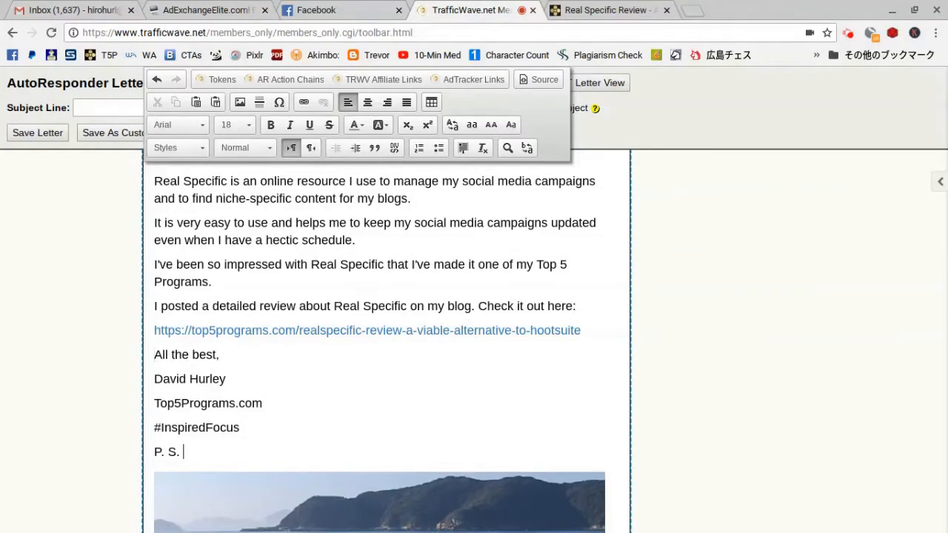
# Continue the P. S. line with "If you have any questions about Real Specific or how to run a social media campaign".
pyautogui.write('If you have any')
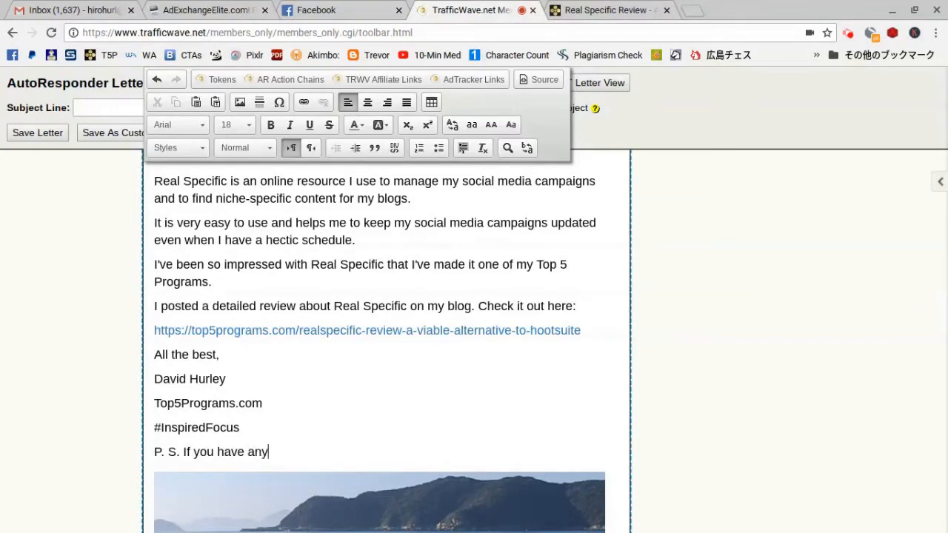
pyautogui.write(' questions about ')
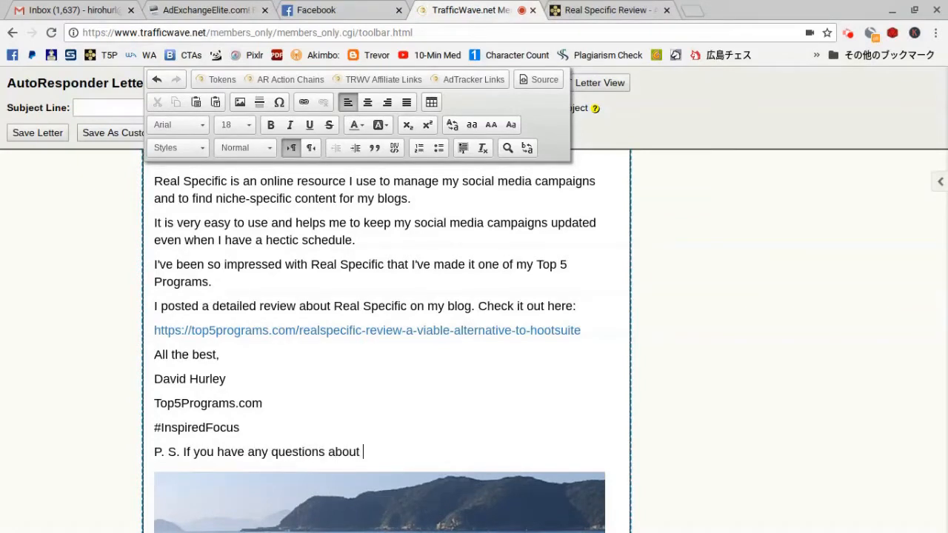
pyautogui.write('Real Specific')
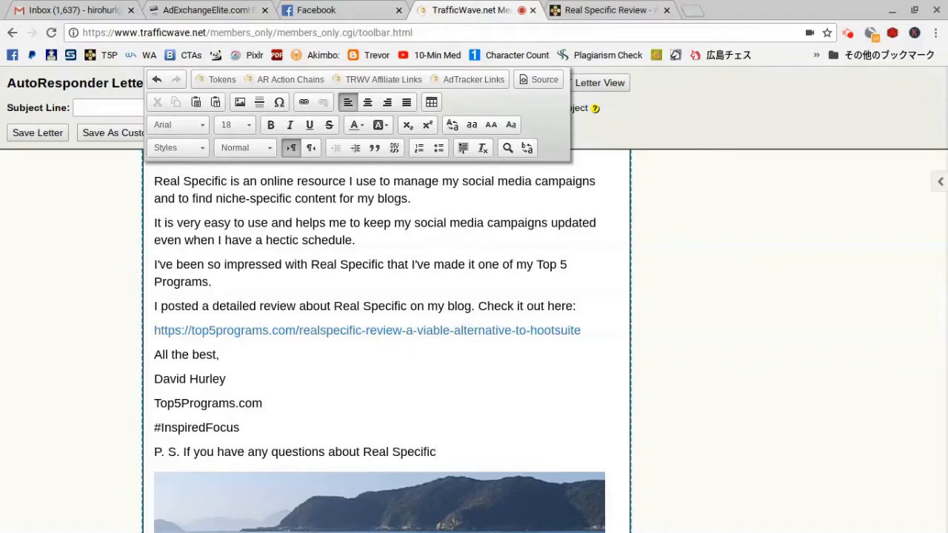
pyautogui.write(' or how to run a social media ')
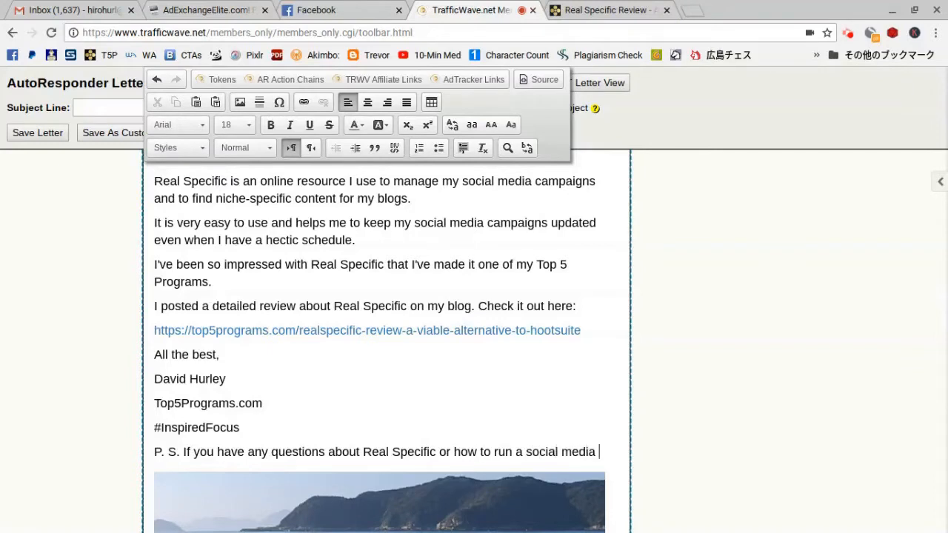
pyautogui.write('campaign')
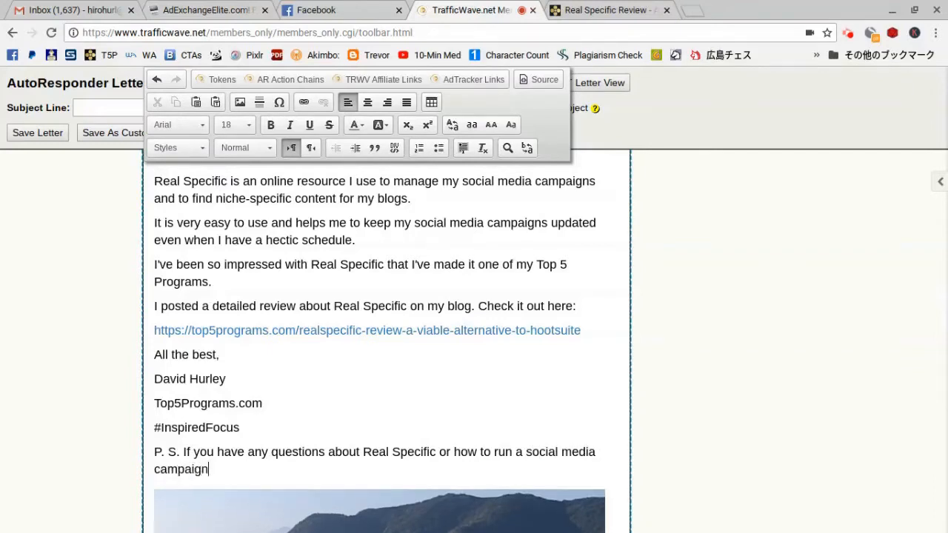
# Reword the P. S. sentence so it reads "how to run any aspect of a social media campaign".
pyautogui.write(' on a')
pyautogui.press('BackSpace')
pyautogui.press('BackSpace')
pyautogui.press('BackSpace')
pyautogui.press('BackSpace')
pyautogui.write('any aspect of')
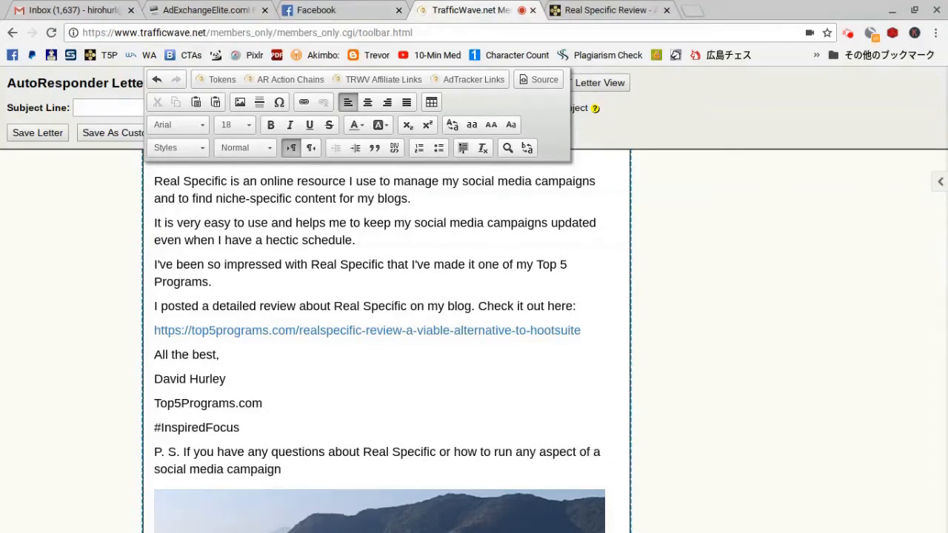
# Finish the P. S. sentence with ", feel free to post them as a comment or contact me at:" and start a new line.
pyautogui.click(281, 469)
pyautogui.write(', feel free to post them')
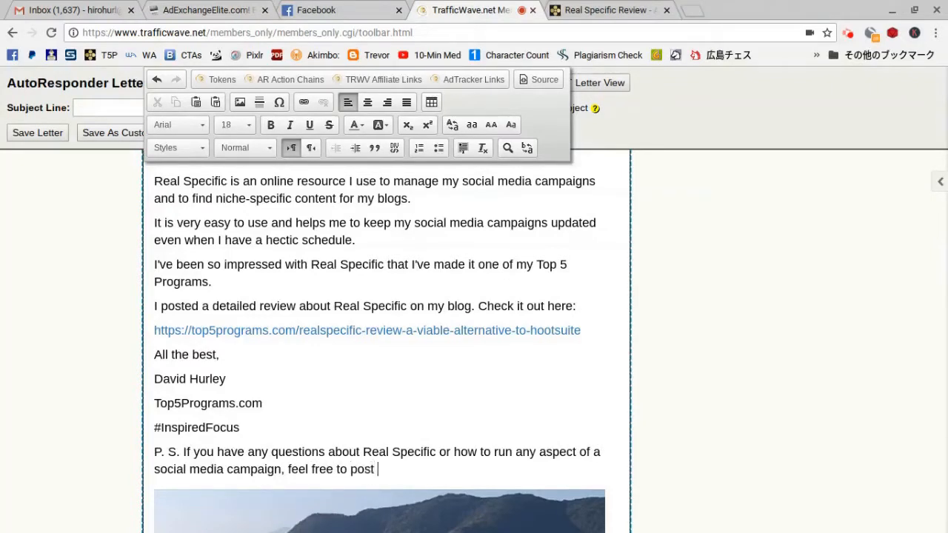
pyautogui.write(' as a comment')
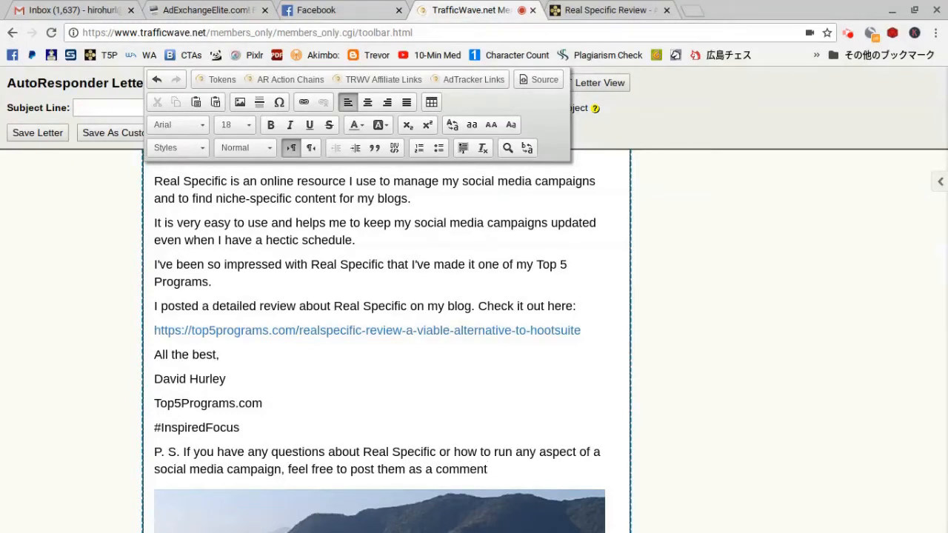
pyautogui.write(' or contact me at:')
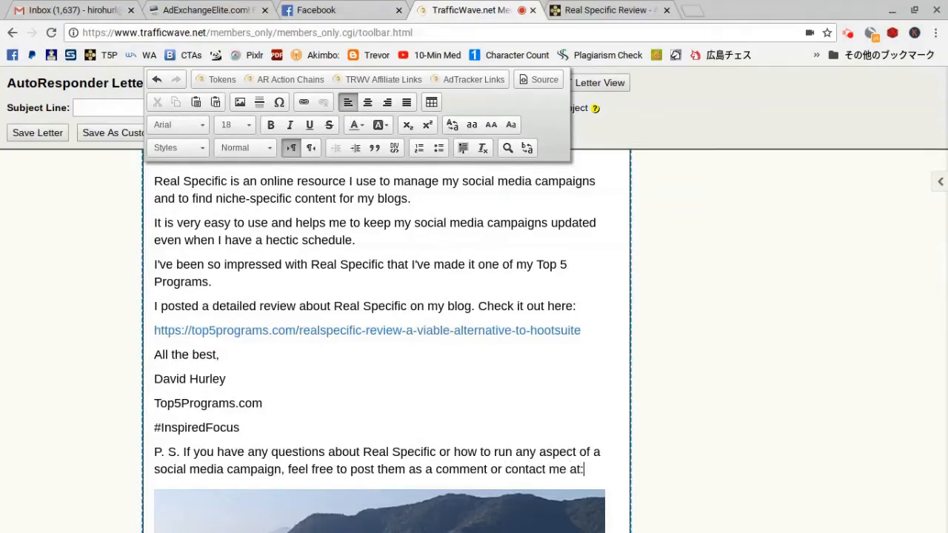
pyautogui.press('Return')
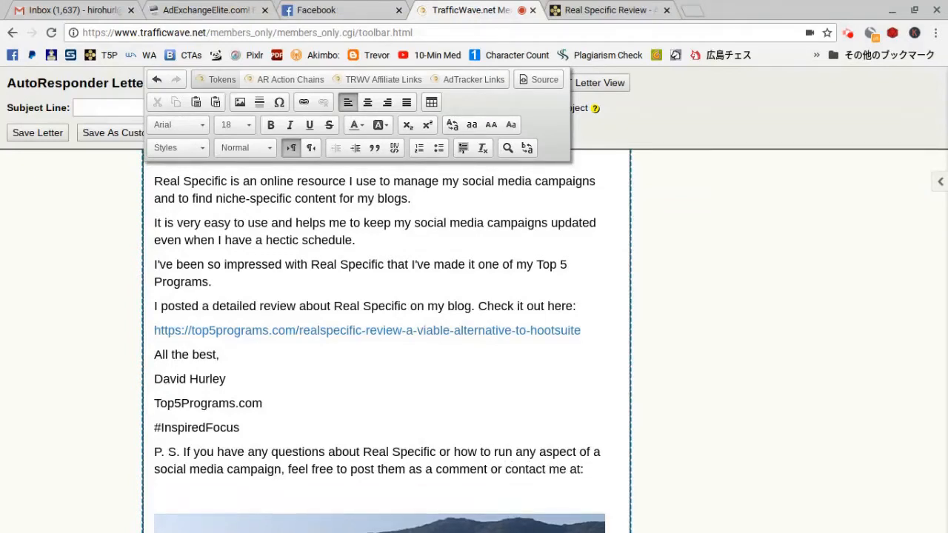
# Copy the address of the Top 5 Programs blog's Contact page and paste it on the new line below the P. S.
pyautogui.click(222, 79)
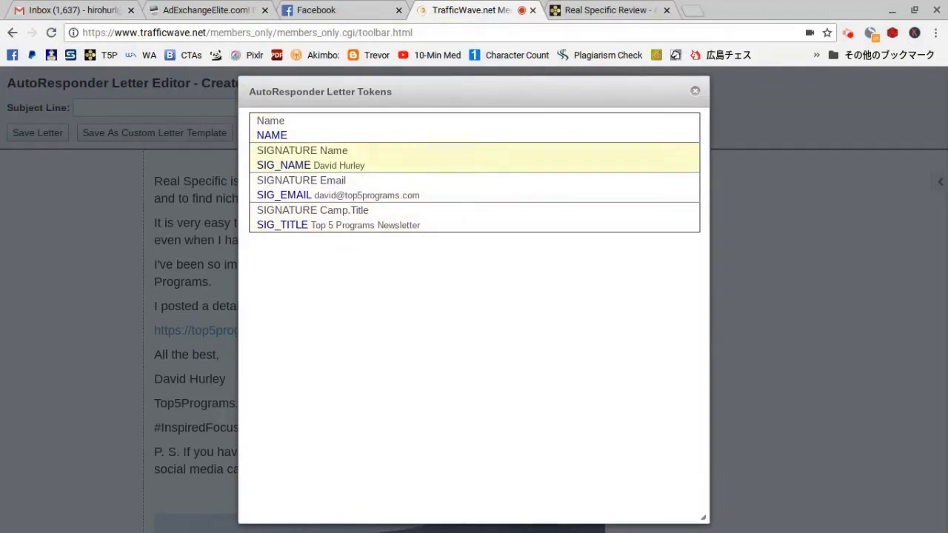
pyautogui.click(695, 91)
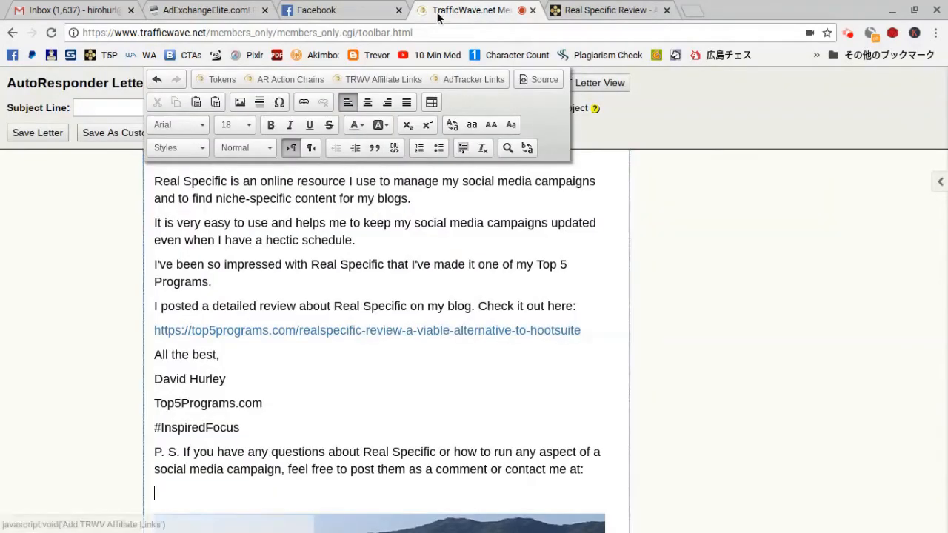
pyautogui.click(585, 10)
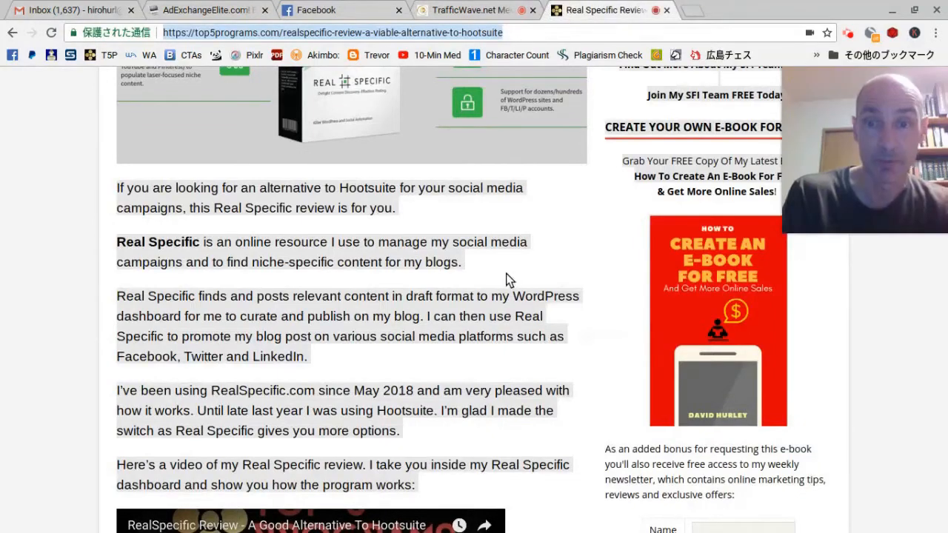
pyautogui.scroll(5, 507, 274)
pyautogui.click(643, 275)
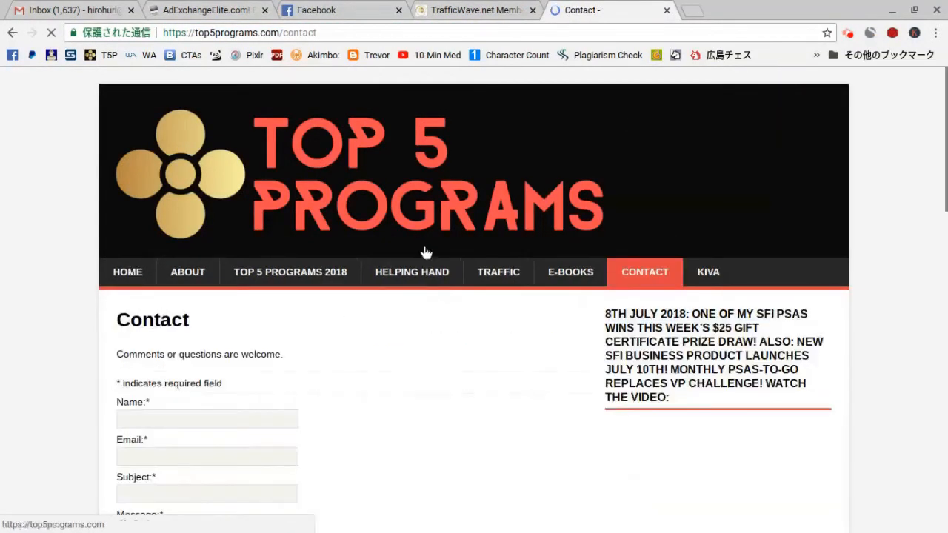
pyautogui.scroll(-2, 483, 314)
pyautogui.scroll(2, 482, 314)
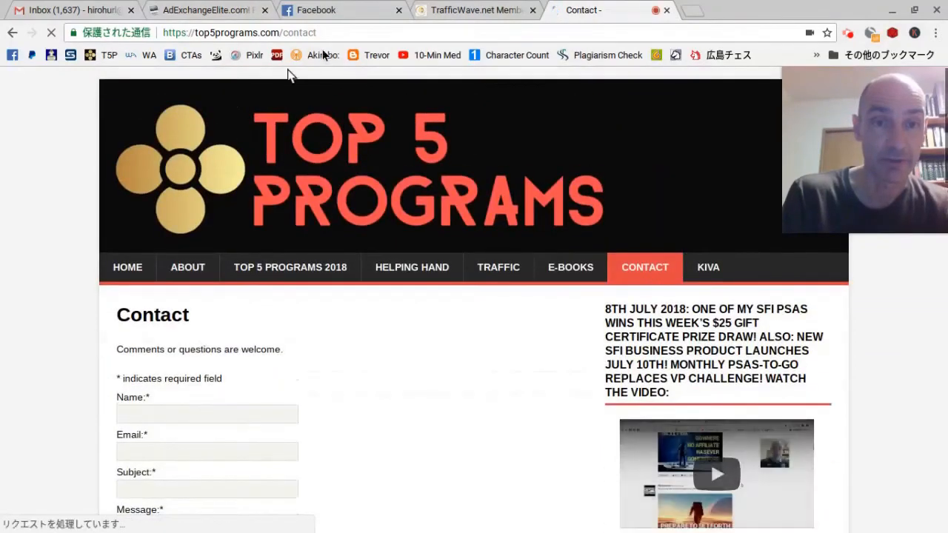
pyautogui.click(334, 32)
pyautogui.hotkey('ctrl', 'c')
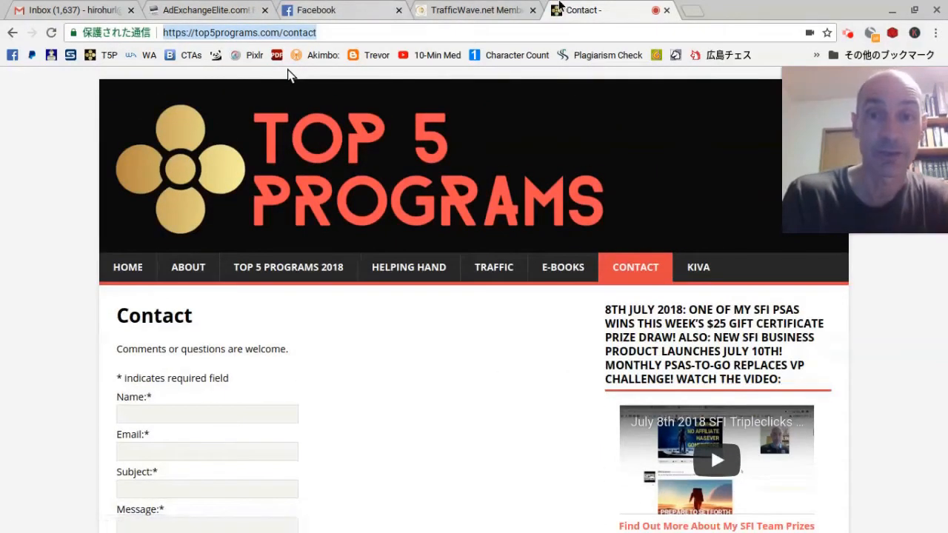
pyautogui.click(478, 12)
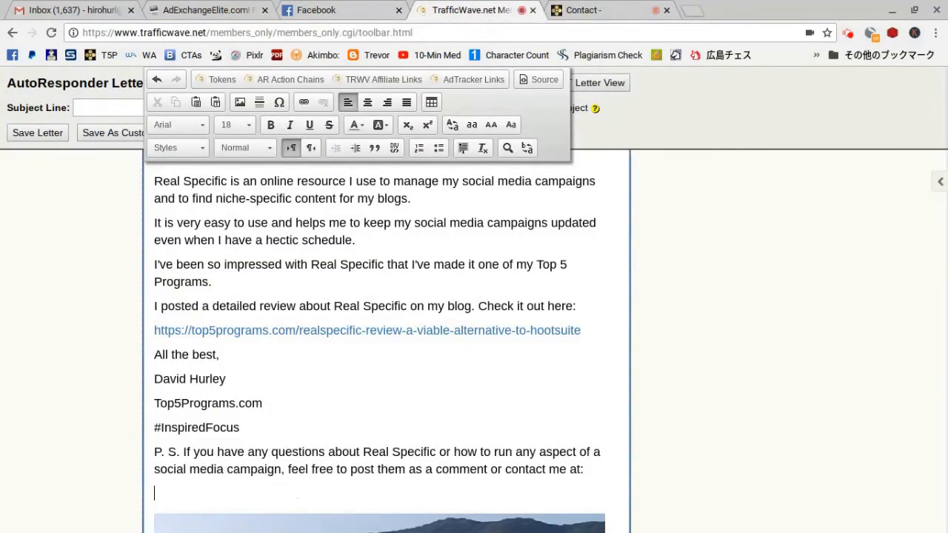
pyautogui.hotkey('ctrl', 'v')
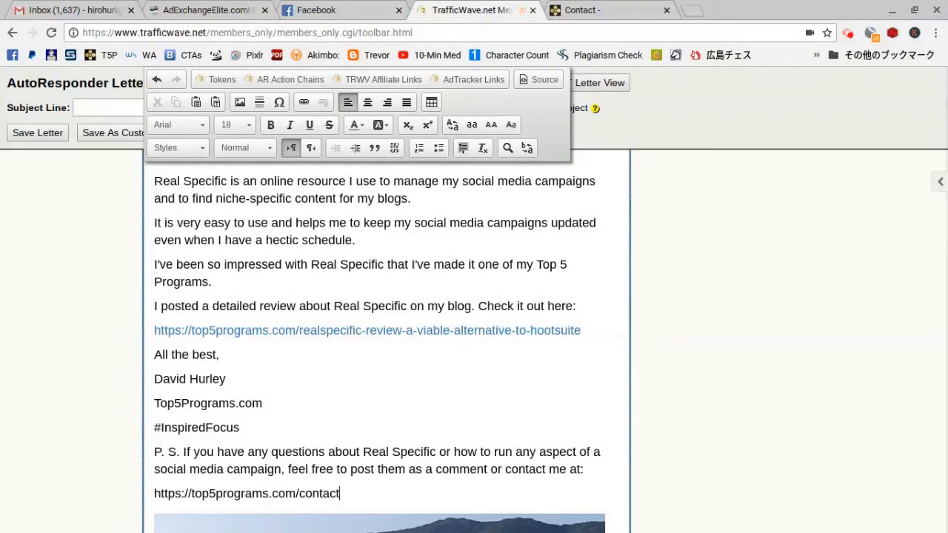
pyautogui.hotkey('shift', 'Home')
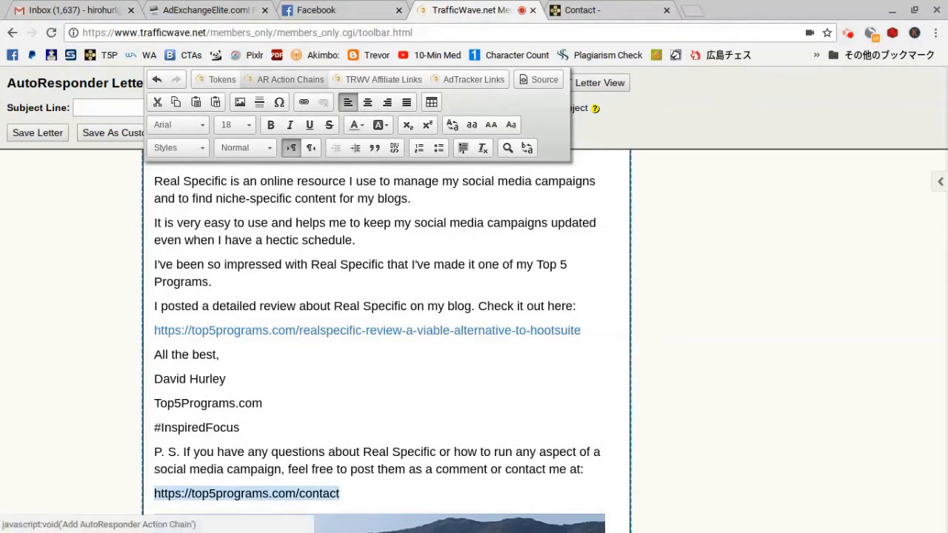
pyautogui.click(304, 101)
pyautogui.write('top5programs.com/contact')
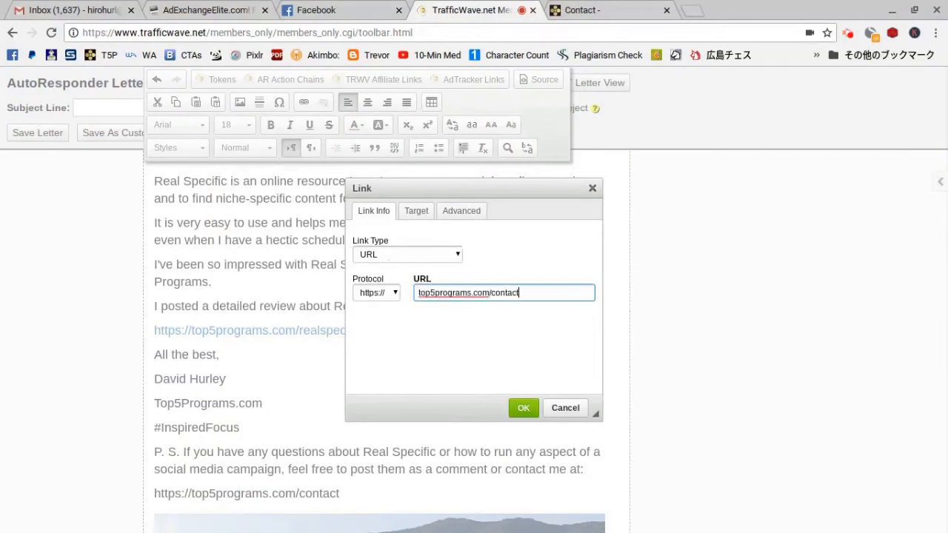
pyautogui.click(416, 210)
pyautogui.click(409, 254)
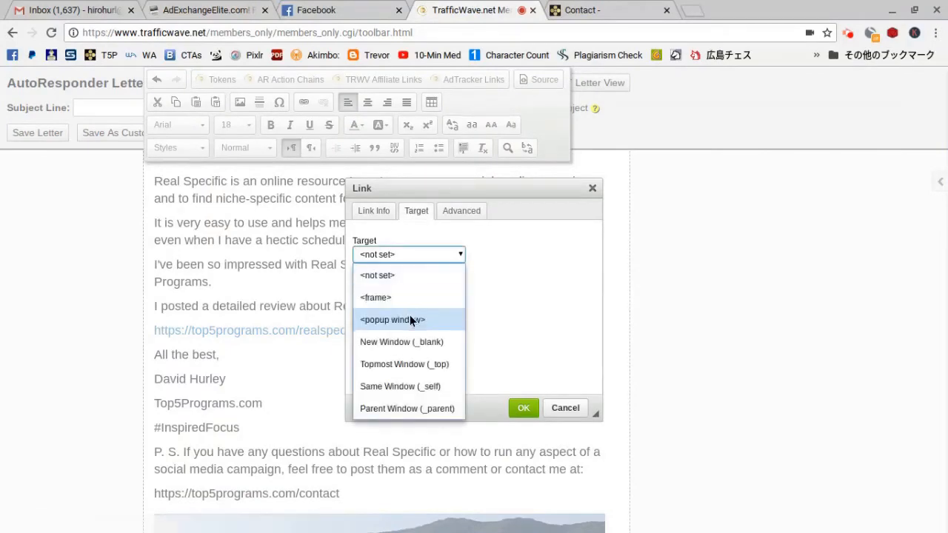
pyautogui.click(408, 343)
pyautogui.click(524, 408)
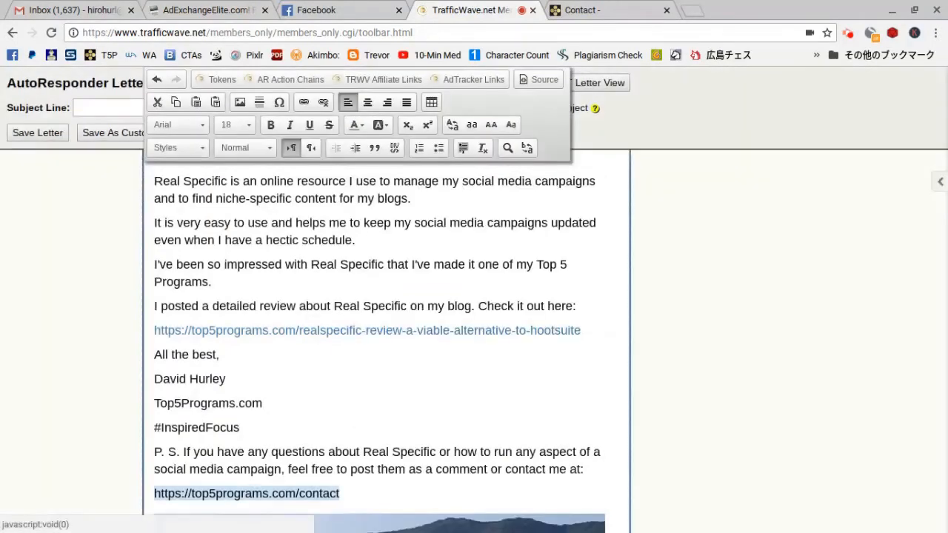
pyautogui.scroll(-3, 523, 408)
pyautogui.click(340, 326)
# Begin the letter's subject line with "T5P:".
pyautogui.scroll(5, 385, 333)
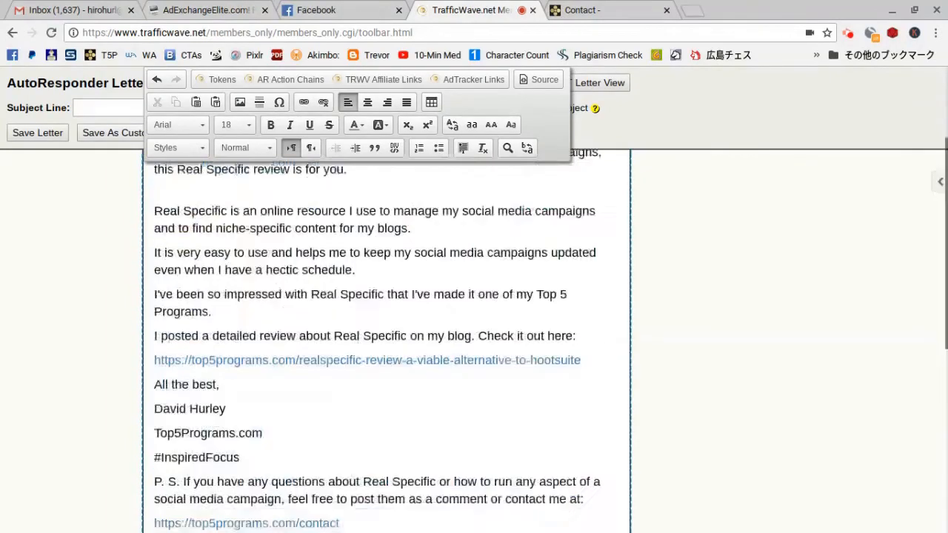
pyautogui.scroll(-4, 385, 333)
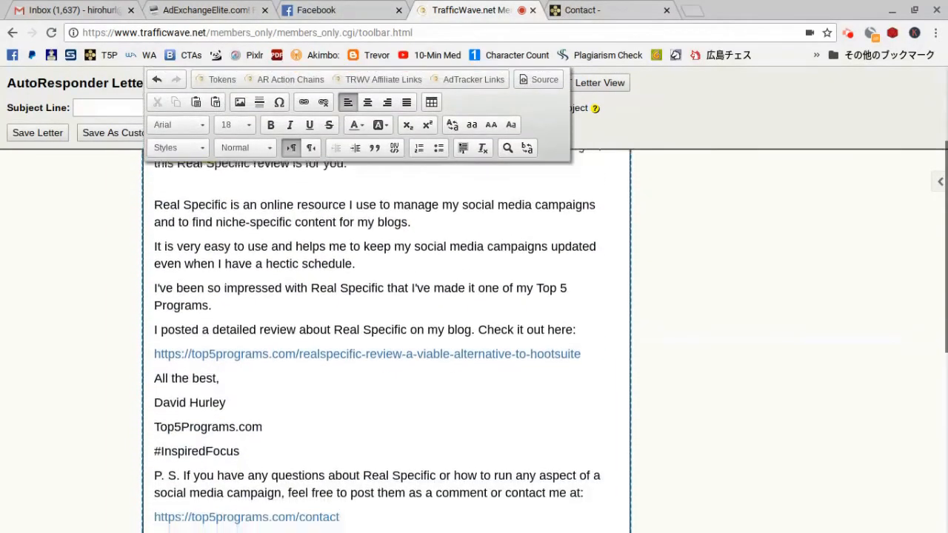
pyautogui.scroll(4, 385, 334)
pyautogui.click(254, 108)
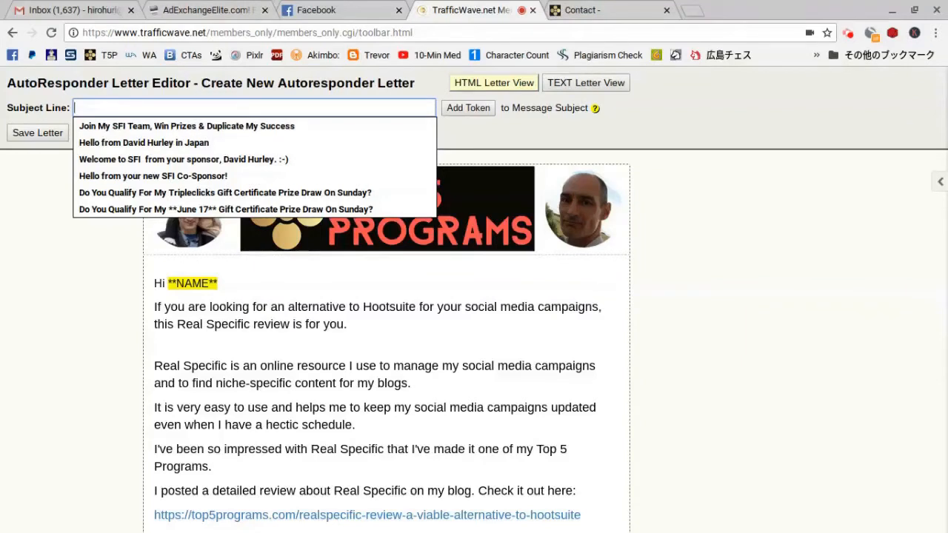
pyautogui.write('T5P:')
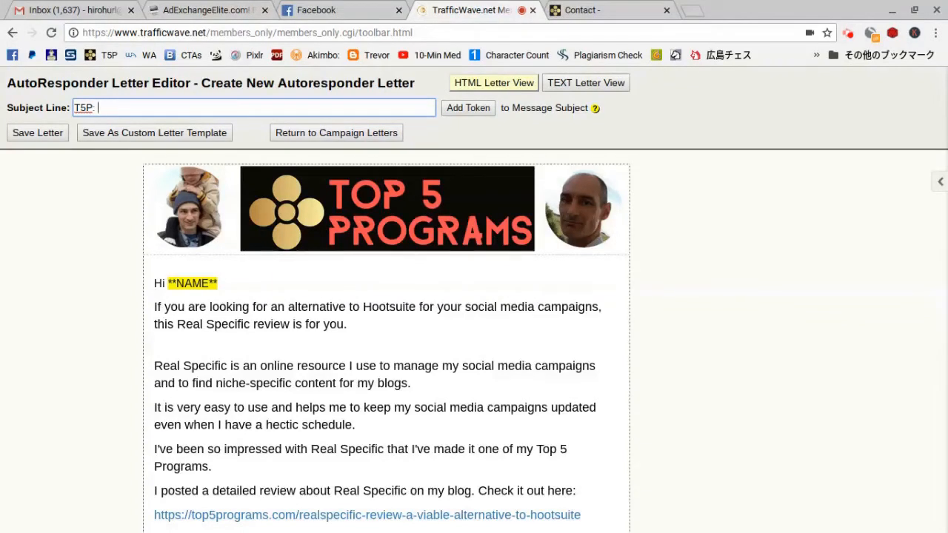
# Extend the subject line with "Real Specific - A Viable Alternative To Hootsuite".
pyautogui.write(' H')
pyautogui.press('BackSpace')
pyautogui.write('Real Specific - A Viable ')
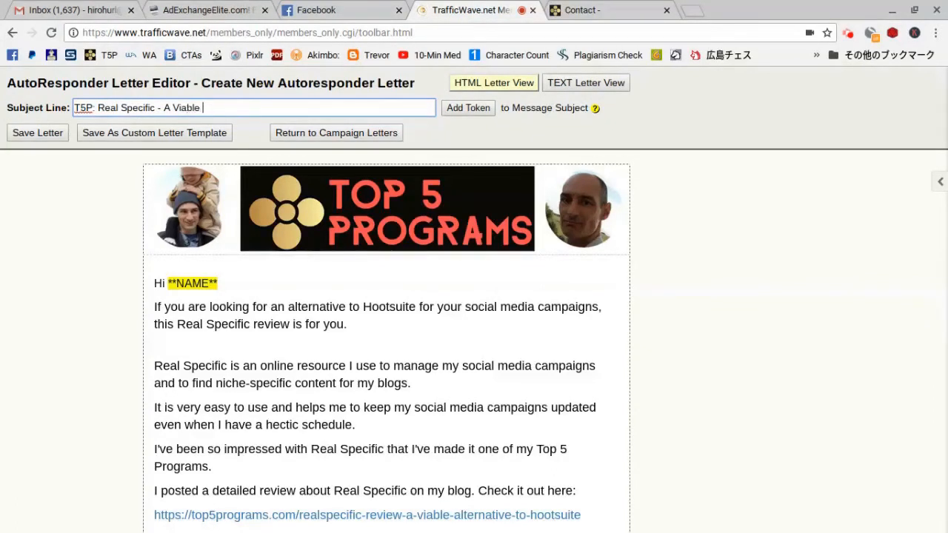
pyautogui.write('Alternative To Hootsuite')
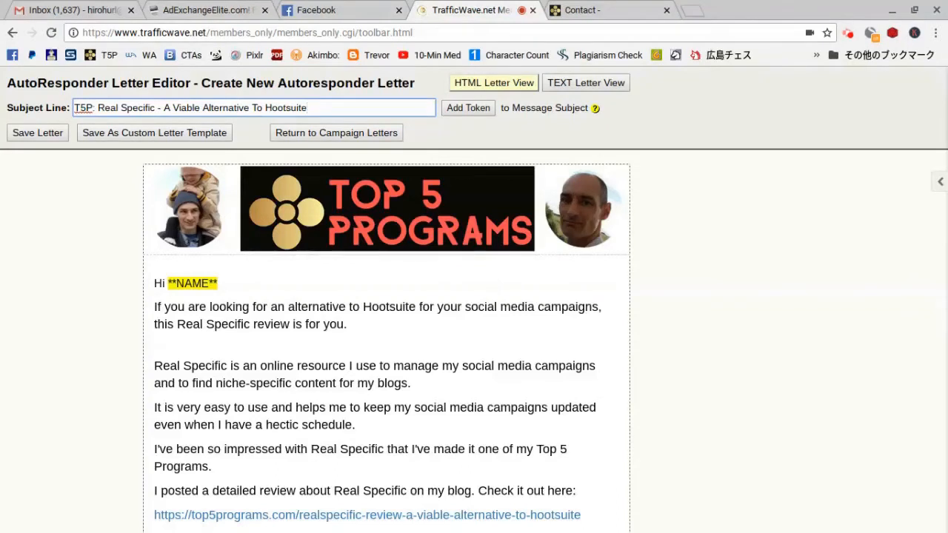
# Replace everything after "T5P:" in the subject line with "How To".
pyautogui.hotkey('ctrl', 'shift', 'Left')
pyautogui.hotkey('ctrl', 'shift', 'Left')
pyautogui.hotkey('ctrl', 'shift', 'Left')
pyautogui.hotkey('ctrl', 'shift', 'Left')
pyautogui.hotkey('ctrl', 'shift', 'Left')
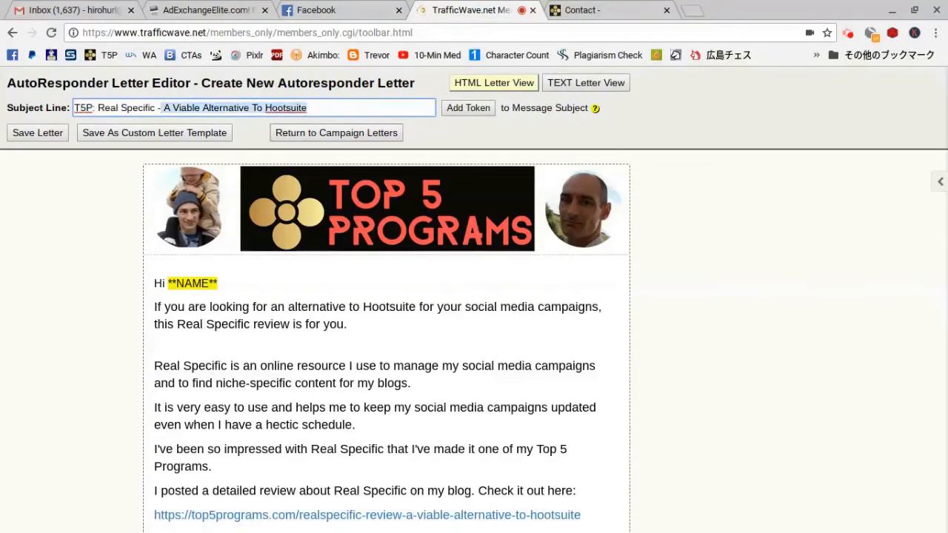
pyautogui.press('BackSpace')
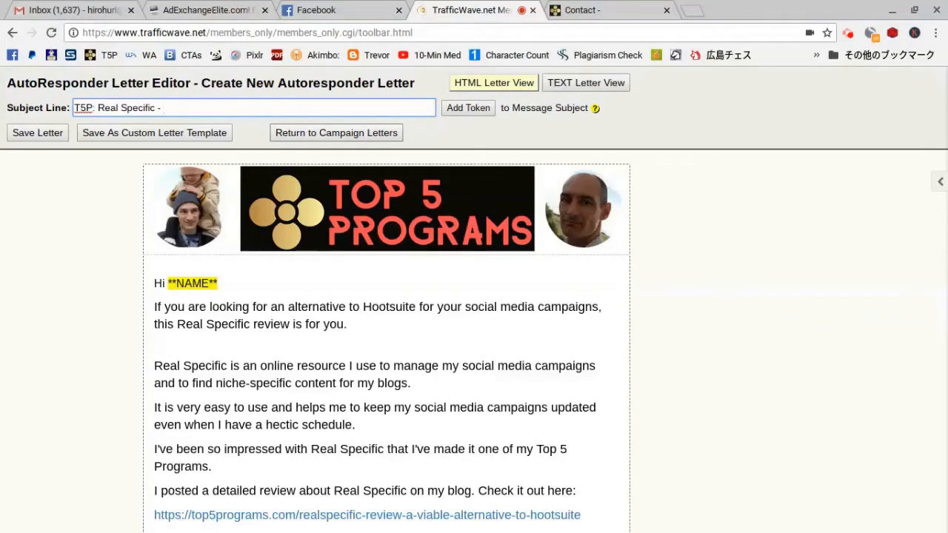
pyautogui.press('BackSpace')
pyautogui.press('BackSpace')
pyautogui.press('BackSpace')
pyautogui.press('BackSpace')
pyautogui.press('BackSpace')
pyautogui.press('BackSpace')
pyautogui.press('BackSpace')
pyautogui.press('BackSpace')
pyautogui.press('BackSpace')
pyautogui.press('BackSpace')
pyautogui.press('BackSpace')
pyautogui.press('BackSpace')
pyautogui.press('BackSpace')
pyautogui.press('BackSpace')
pyautogui.press('BackSpace')
pyautogui.press('BackSpace')
pyautogui.write('How To')
# Remove the extra empty line between the letter's opening paragraph and the "Real Specific is an online resource" paragraph, keeping them as separate paragraphs.
pyautogui.click(174, 325)
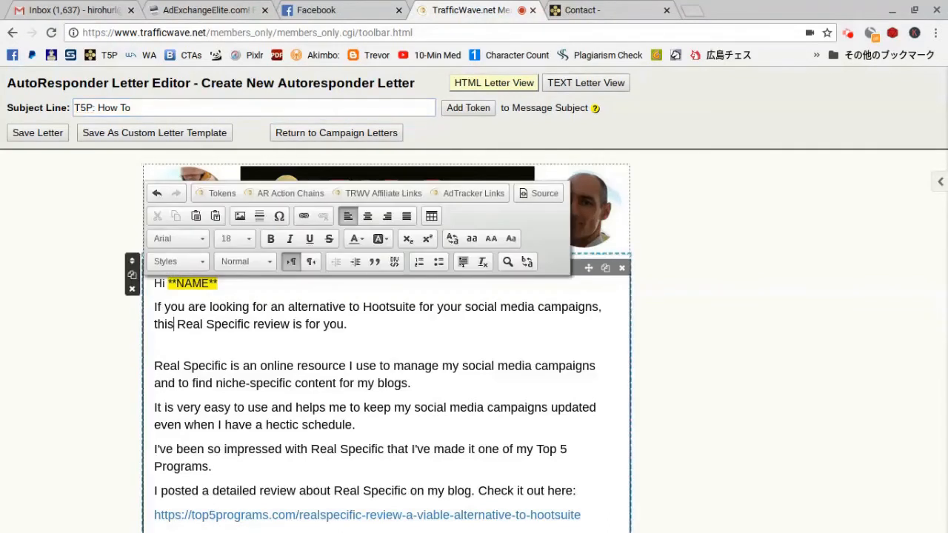
pyautogui.press('BackSpace')
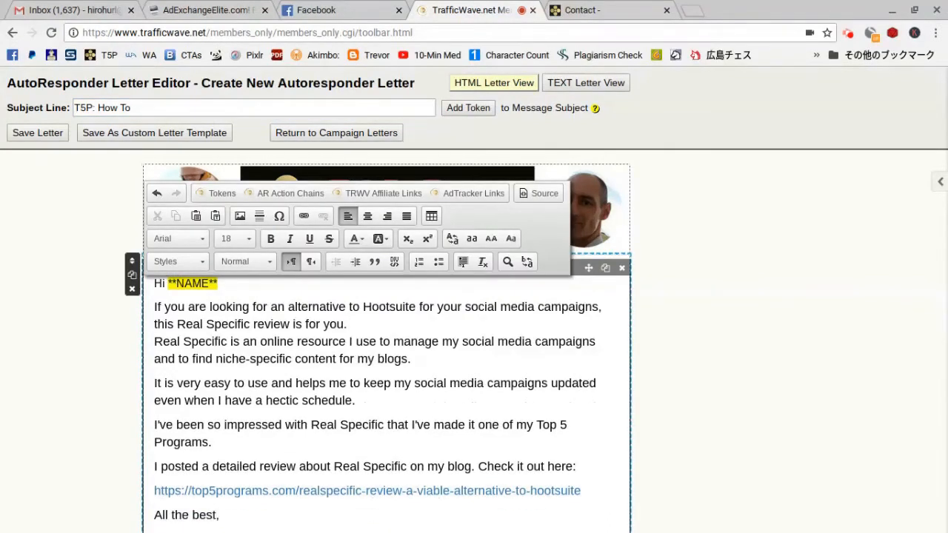
pyautogui.press('Delete')
pyautogui.press('Return')
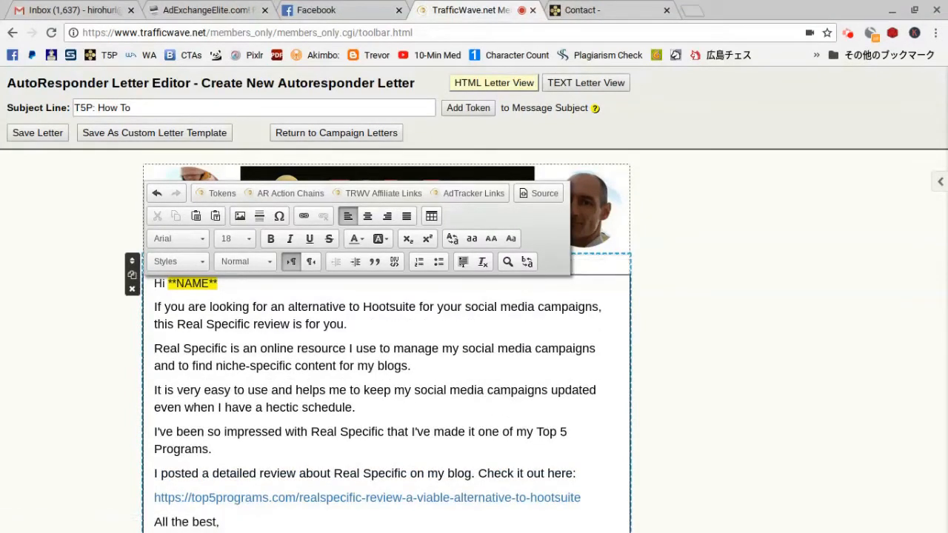
# Complete the subject line so it reads "T5P: How To Put Your Social Media & Blogging Campaigns On Autopilot...".
pyautogui.click(134, 108)
pyautogui.write('Put ')
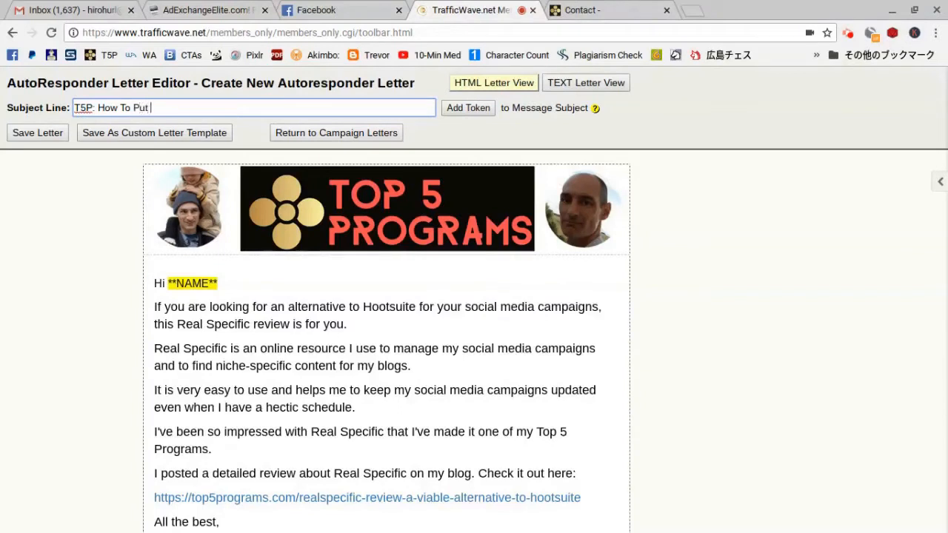
pyautogui.write('Your Social Med')
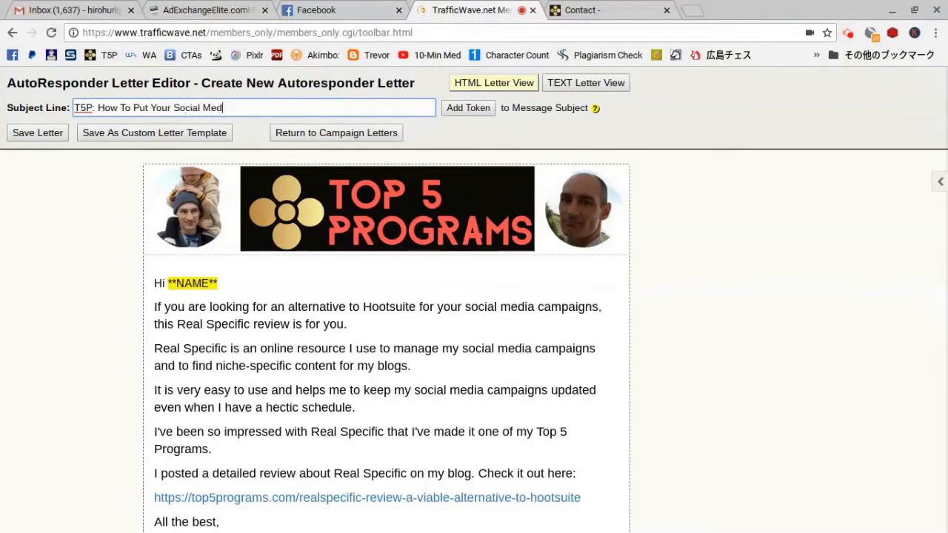
pyautogui.write('ia & Blogging Ca')
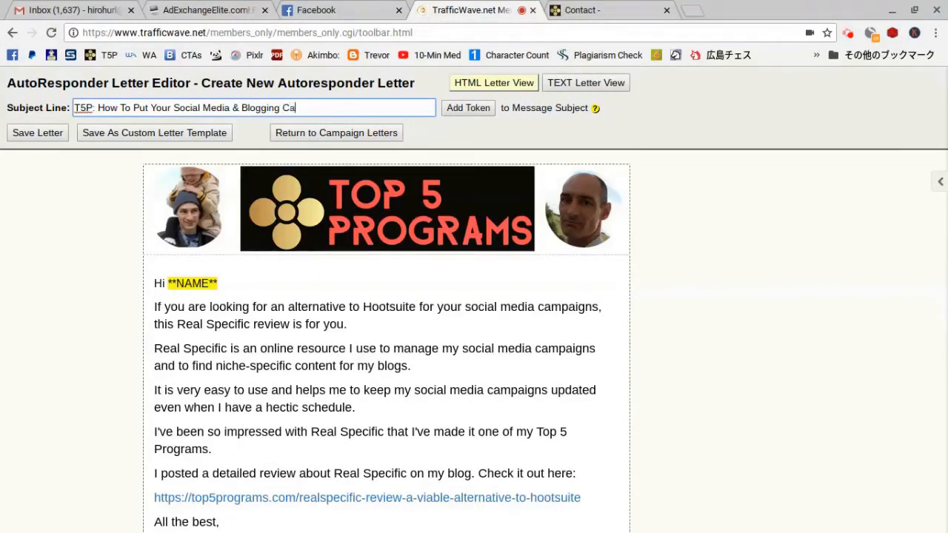
pyautogui.write('mpaigns O')
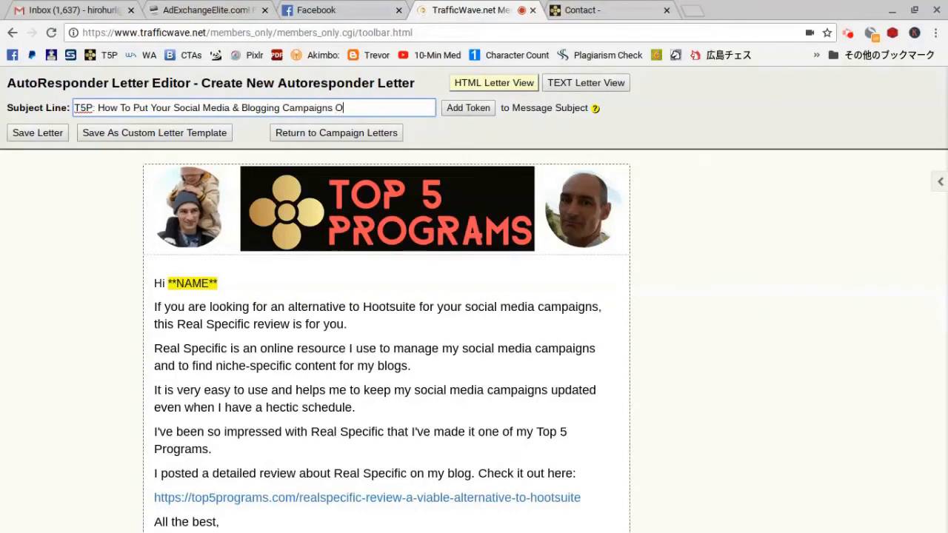
pyautogui.write('n Autopilot...')
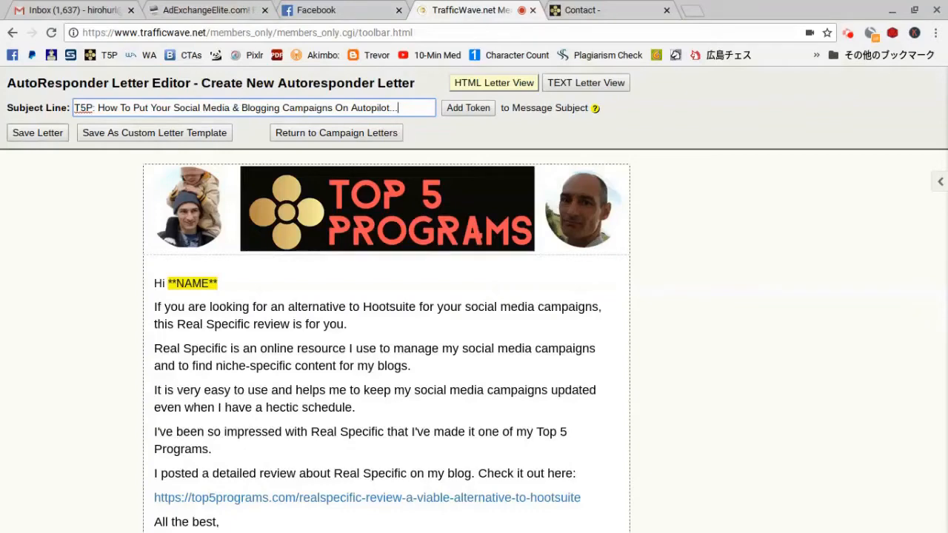
# Replace "an alternative to Hootsuite for" in the letter's opening sentence with "a way to automate".
pyautogui.scroll(-2, 385, 341)
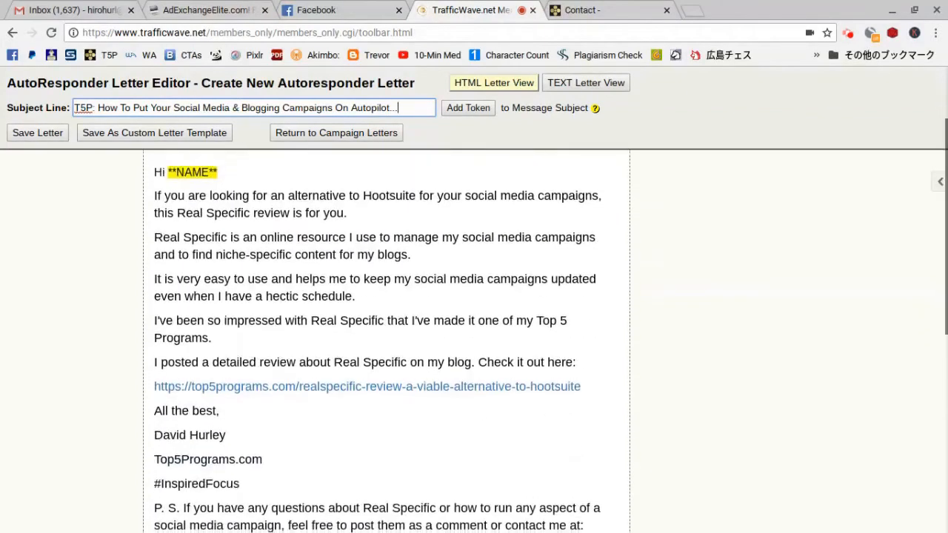
pyautogui.scroll(1, 385, 341)
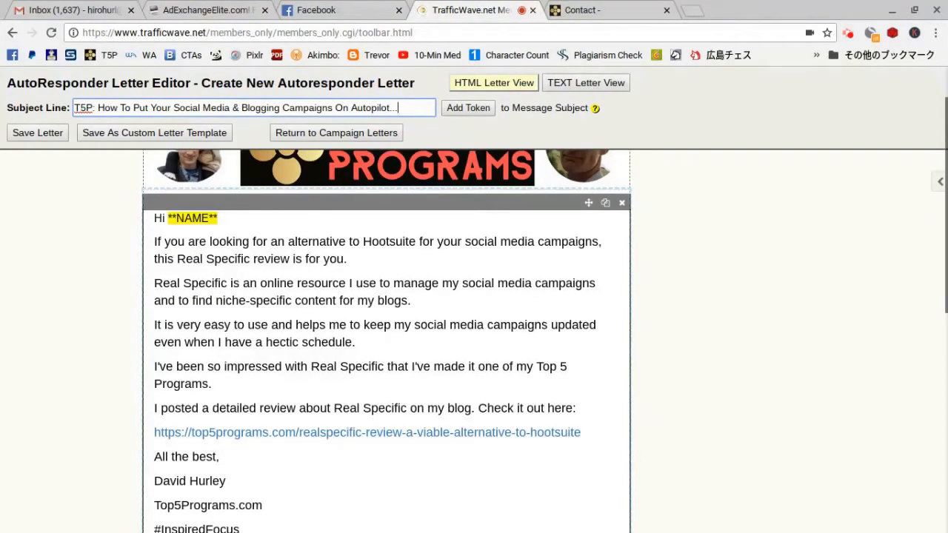
pyautogui.moveTo(270, 242); pyautogui.dragTo(430, 241)
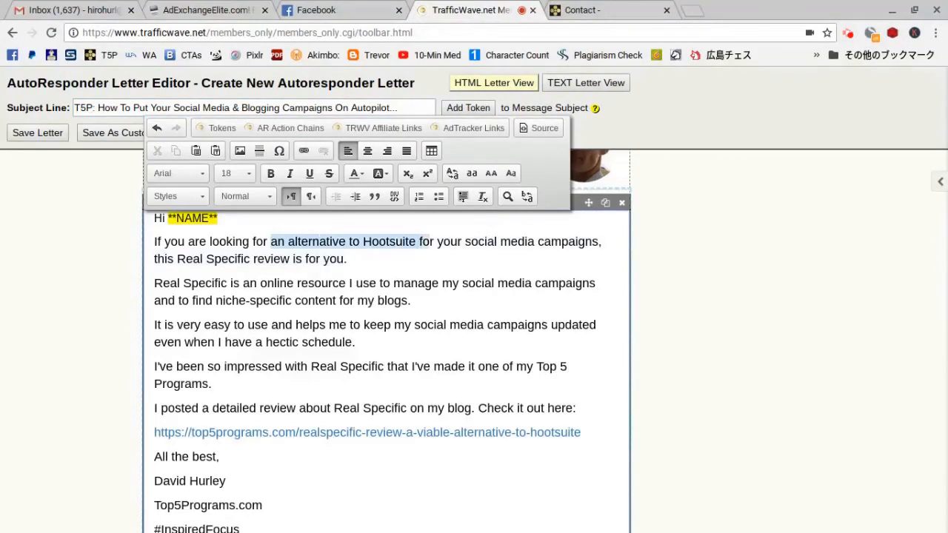
pyautogui.write('a way to auto')
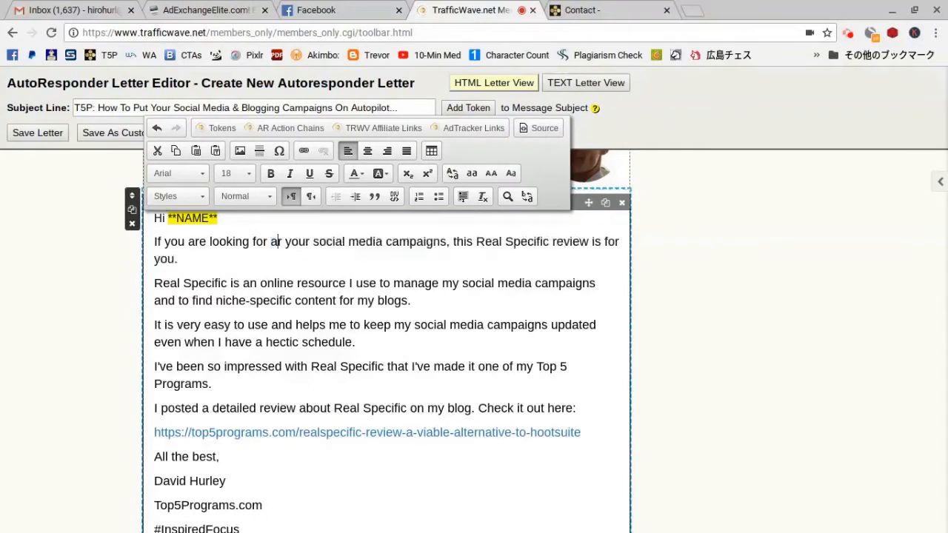
pyautogui.write('mate')
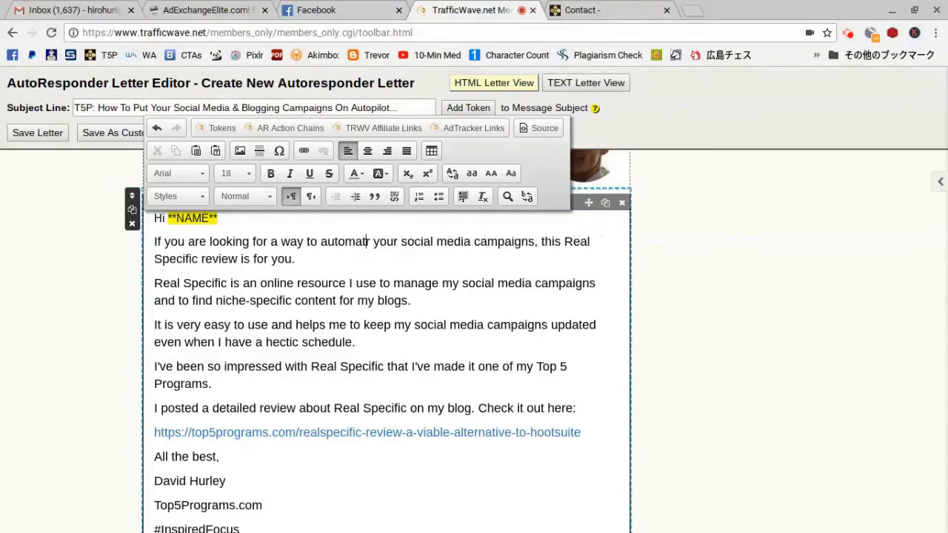
pyautogui.press('Delete')
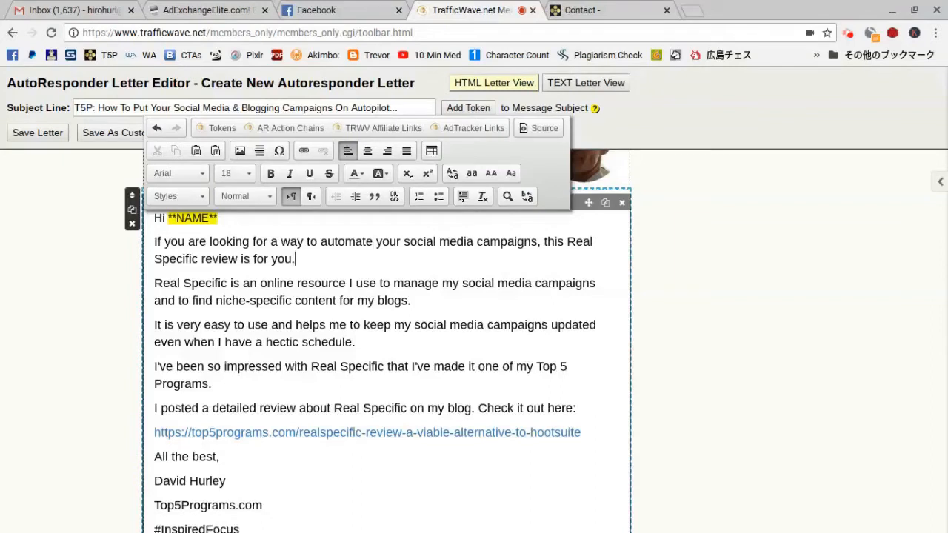
# Reword the end of the opening sentence to "my recent "Real Specific" review may be for you", with Real Specific in quotation marks.
pyautogui.doubleClick(554, 242)
pyautogui.write('my recent')
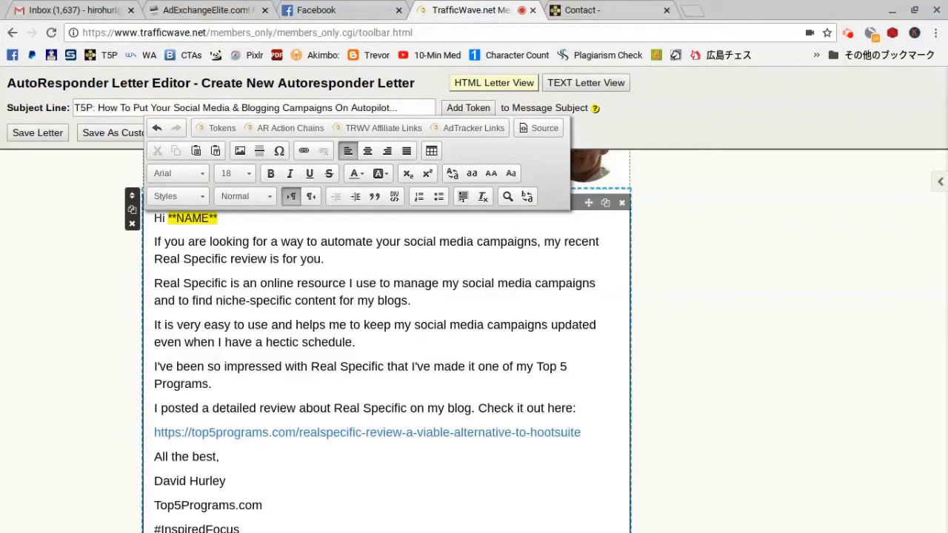
pyautogui.write('"')
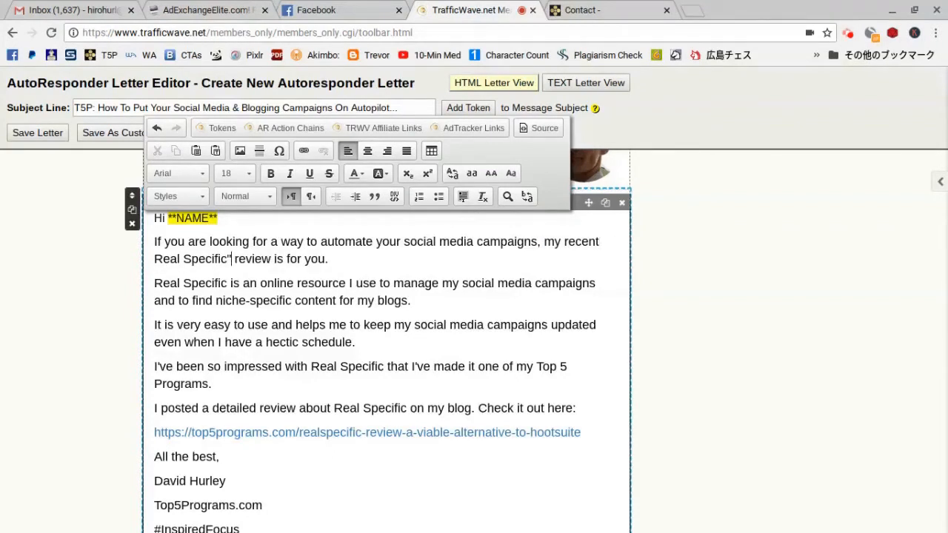
pyautogui.write('"')
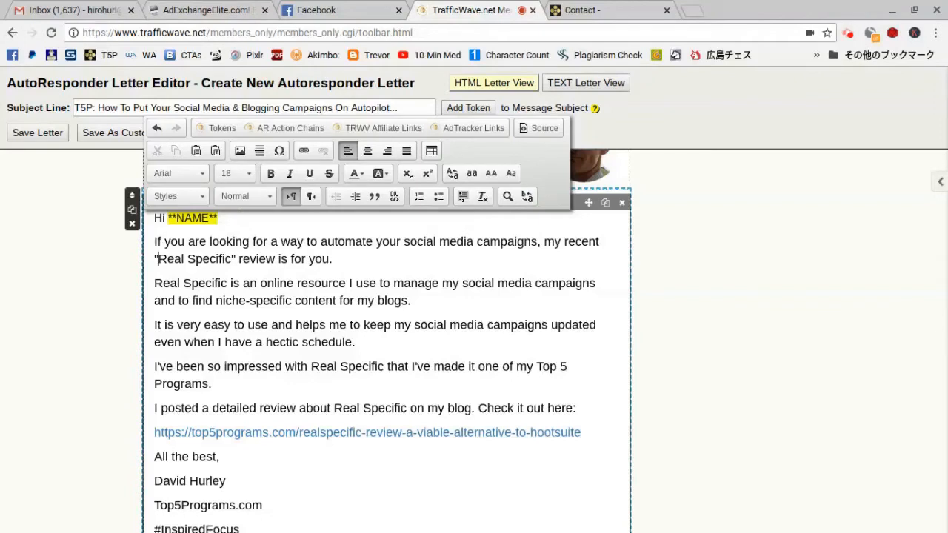
pyautogui.press('BackSpace')
pyautogui.press('BackSpace')
pyautogui.write('might be')
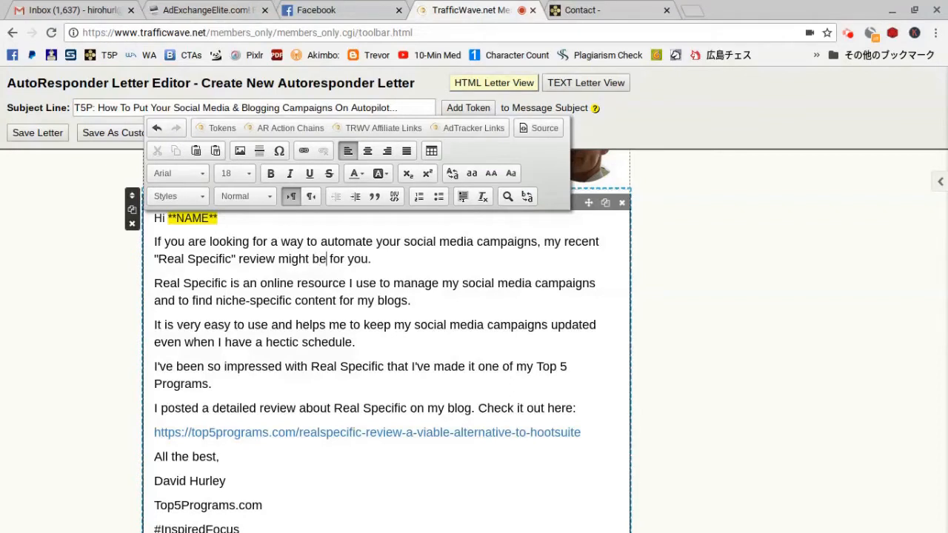
pyautogui.doubleClick(292, 258)
pyautogui.write('may')
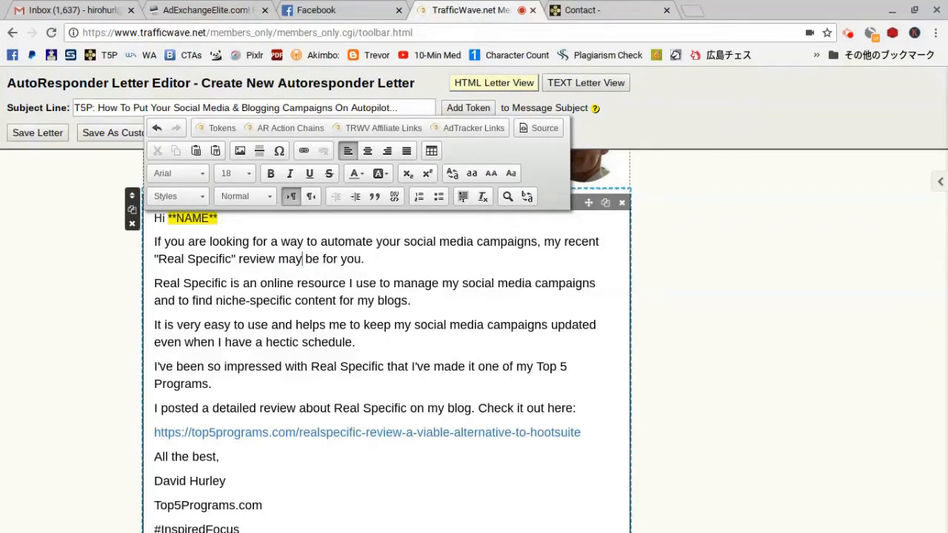
# Copy the HTML letter's text from the greeting through the contact link into the optional text-only version.
pyautogui.scroll(-2, 385, 333)
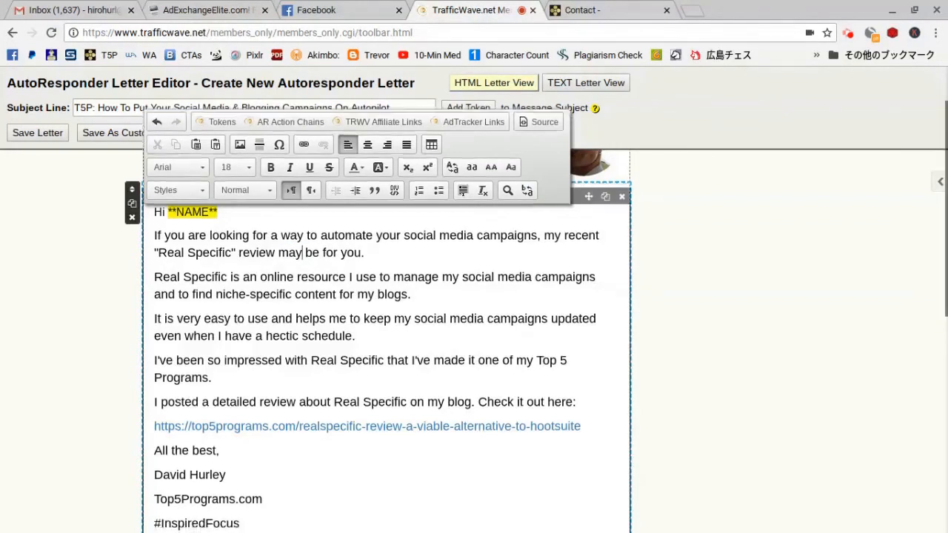
pyautogui.scroll(-2, 385, 334)
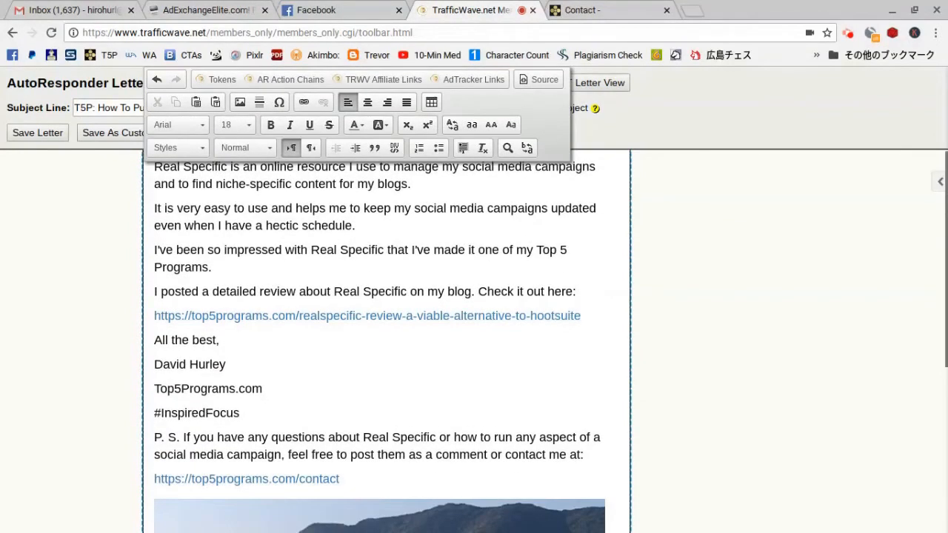
pyautogui.moveTo(340, 479); pyautogui.dragTo(245, 148)
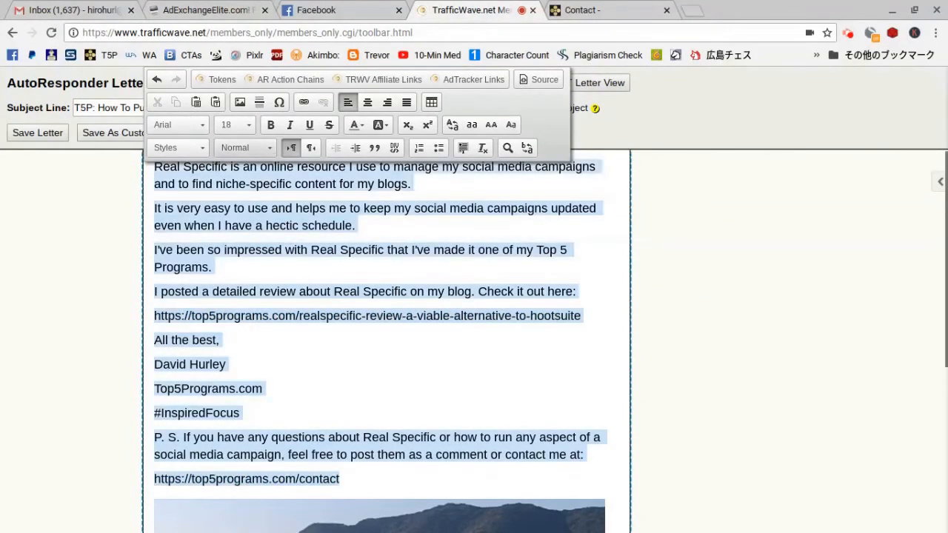
pyautogui.moveTo(157, 79); pyautogui.dragTo(156, 79)
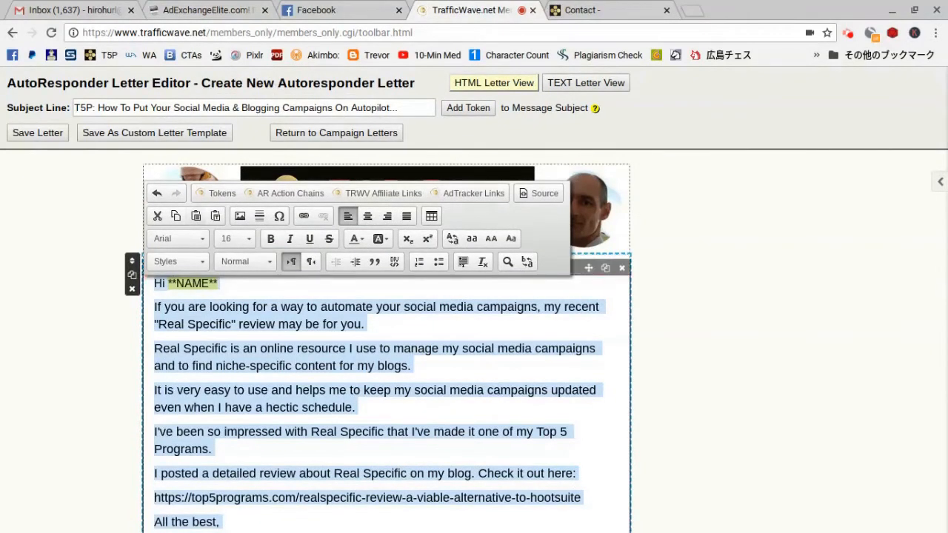
pyautogui.click(599, 211)
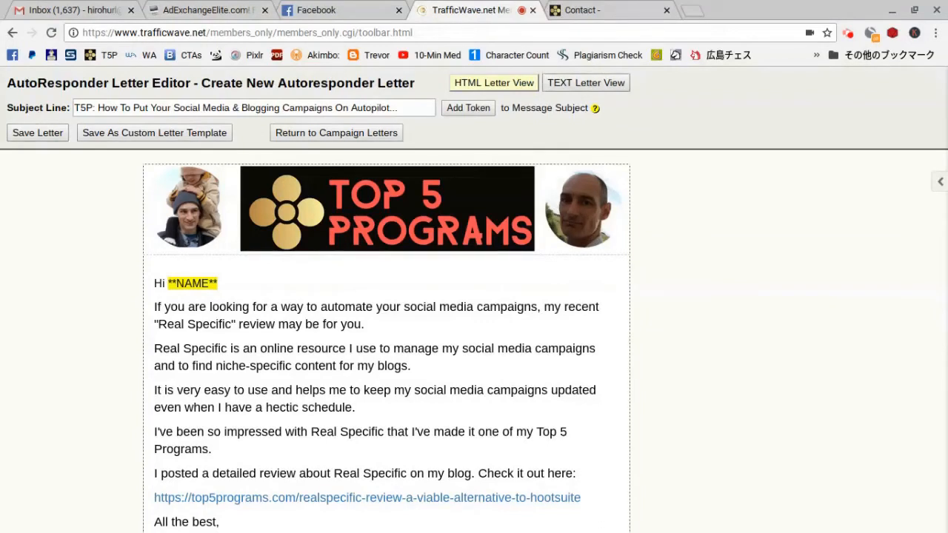
pyautogui.click(622, 83)
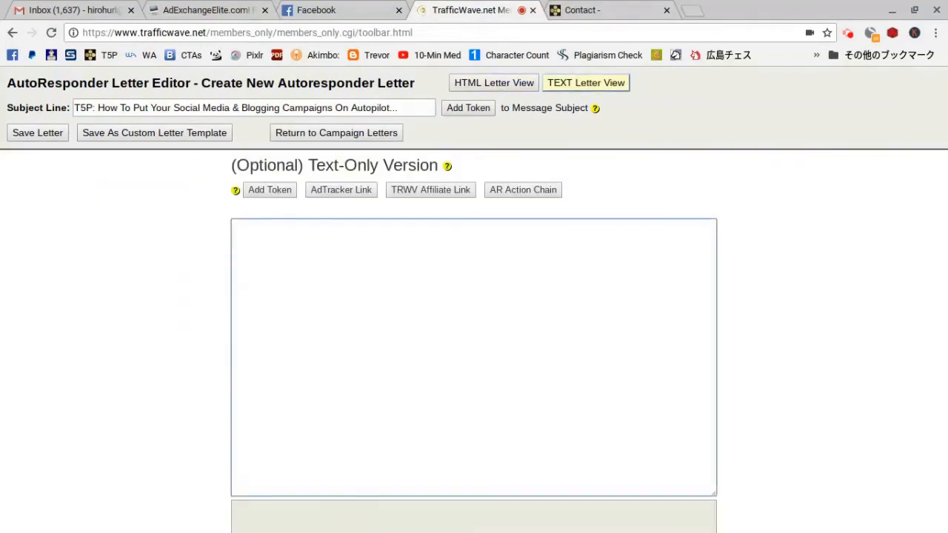
pyautogui.hotkey('ctrl', 'v')
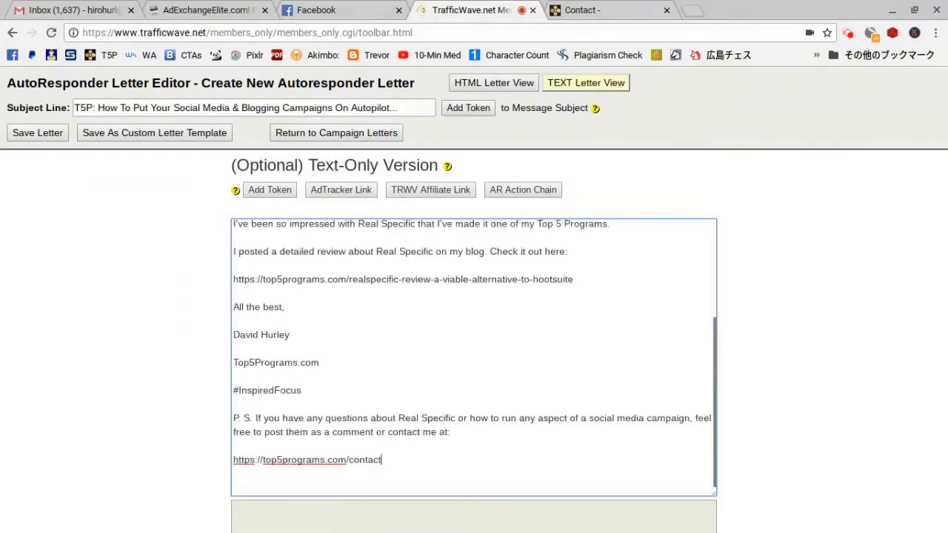
# Check the text-only version from greeting to contact link and save the letter.
pyautogui.scroll(3, 474, 357)
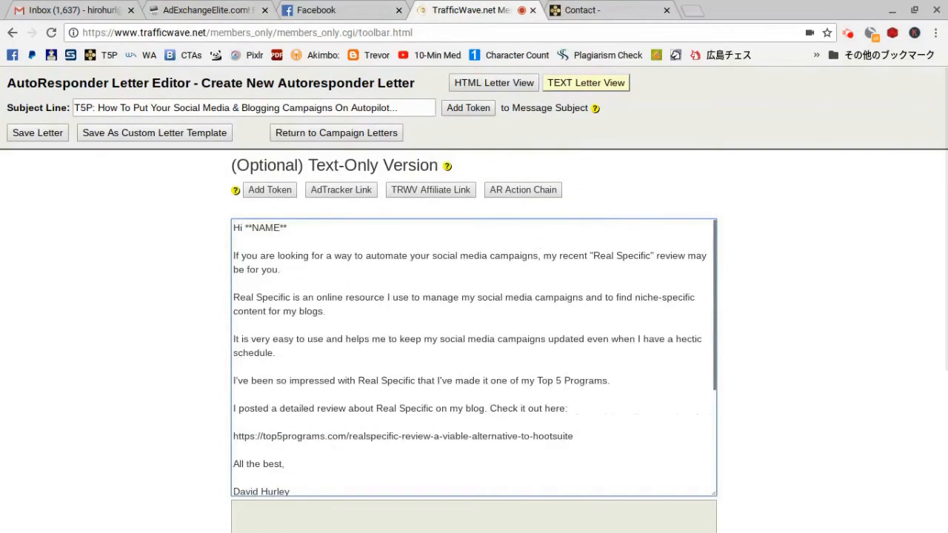
pyautogui.scroll(-3, 474, 357)
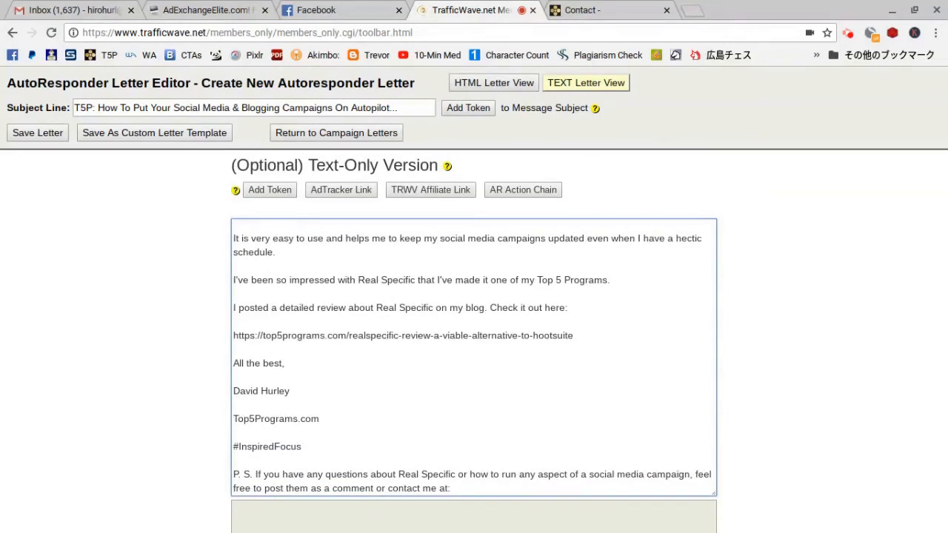
pyautogui.scroll(-2, 474, 357)
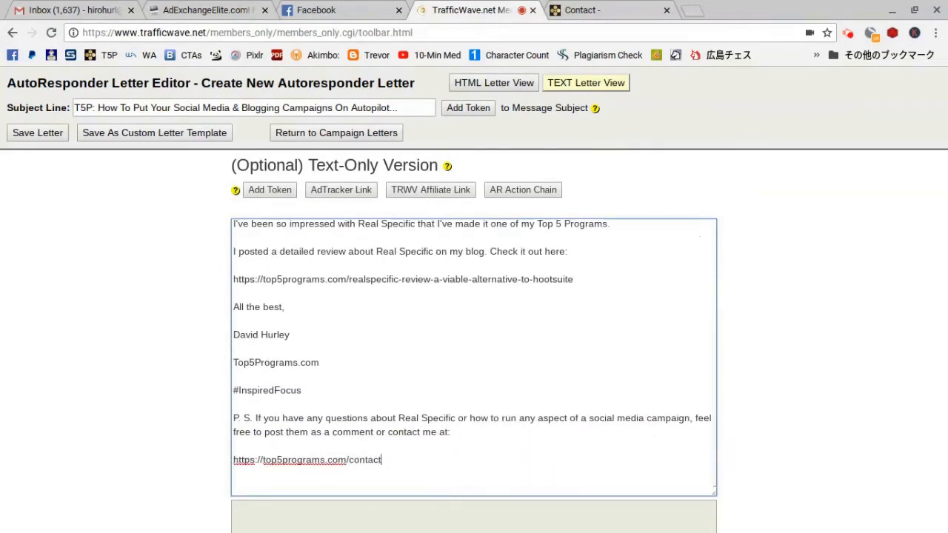
pyautogui.scroll(5, 474, 357)
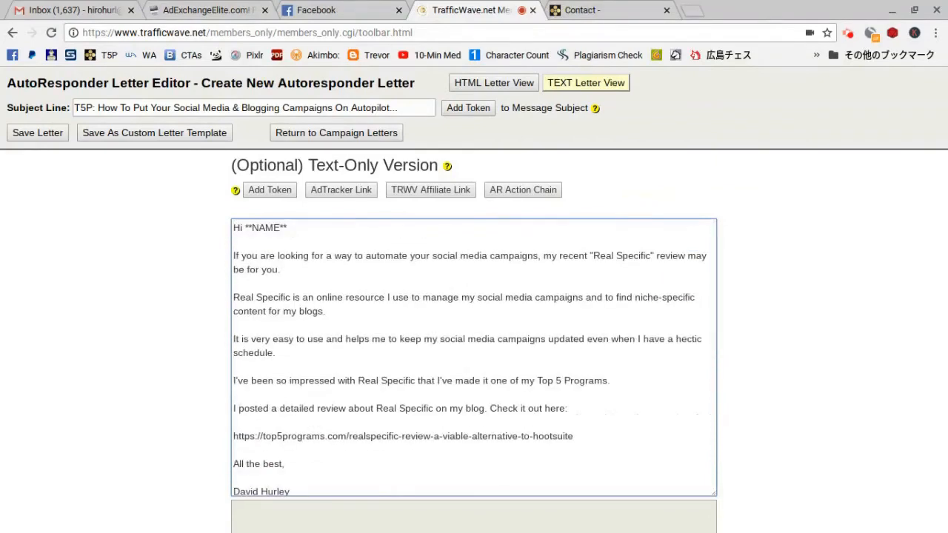
pyautogui.click(456, 82)
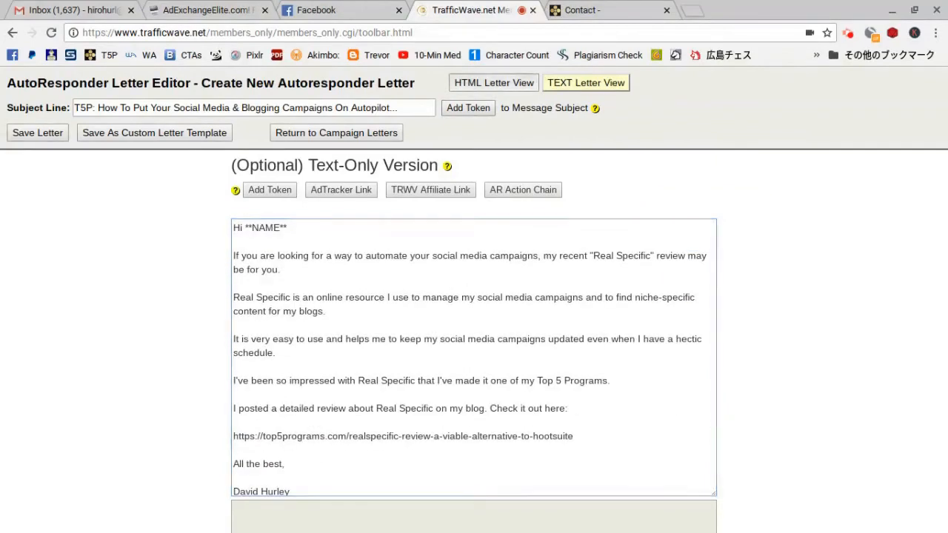
pyautogui.click(37, 134)
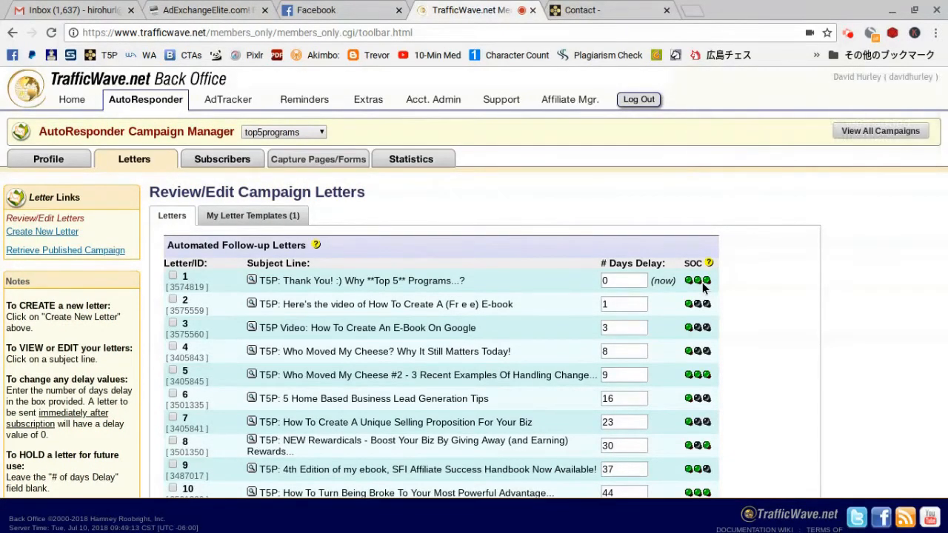
# Find the newly saved Real Specific letter in the campaign's letter list and open it for editing.
pyautogui.scroll(-3, 474, 282)
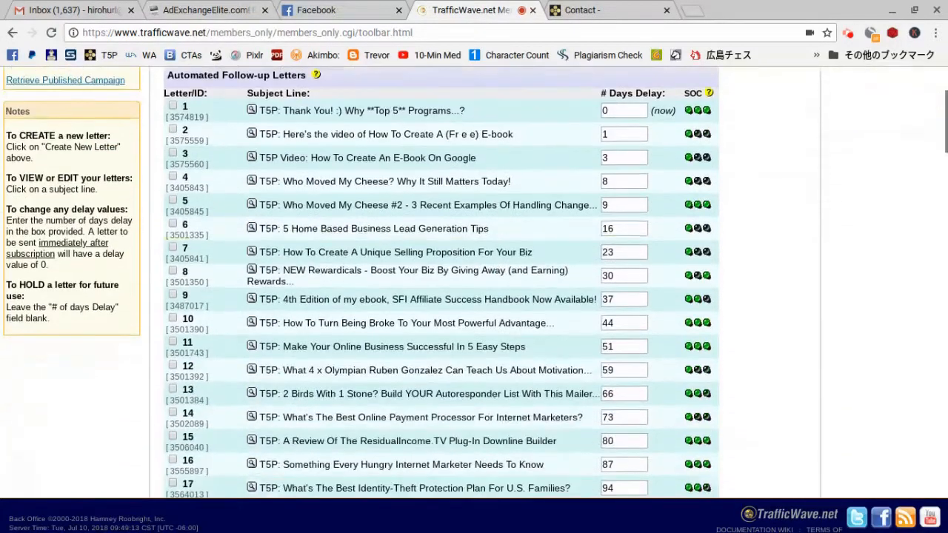
pyautogui.scroll(-2, 370, 163)
pyautogui.scroll(3, 385, 148)
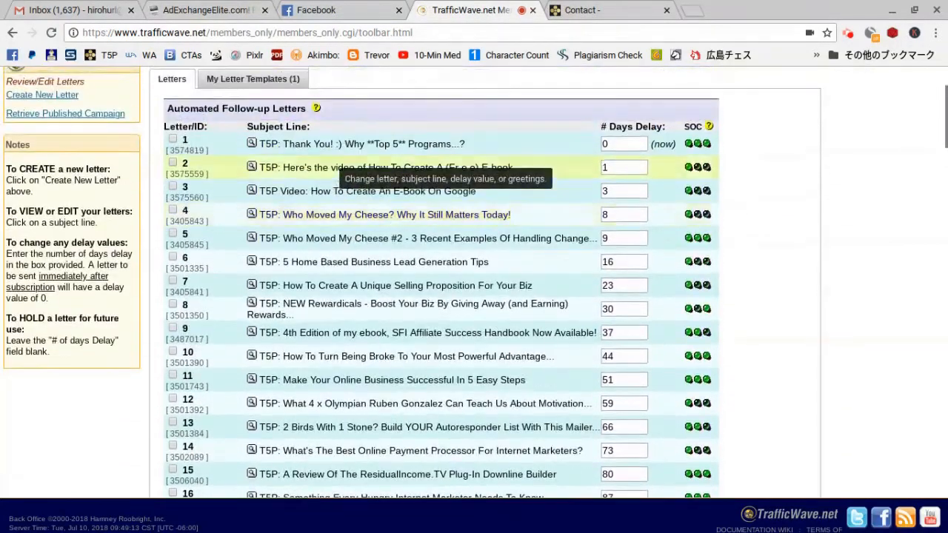
pyautogui.scroll(-7, 370, 144)
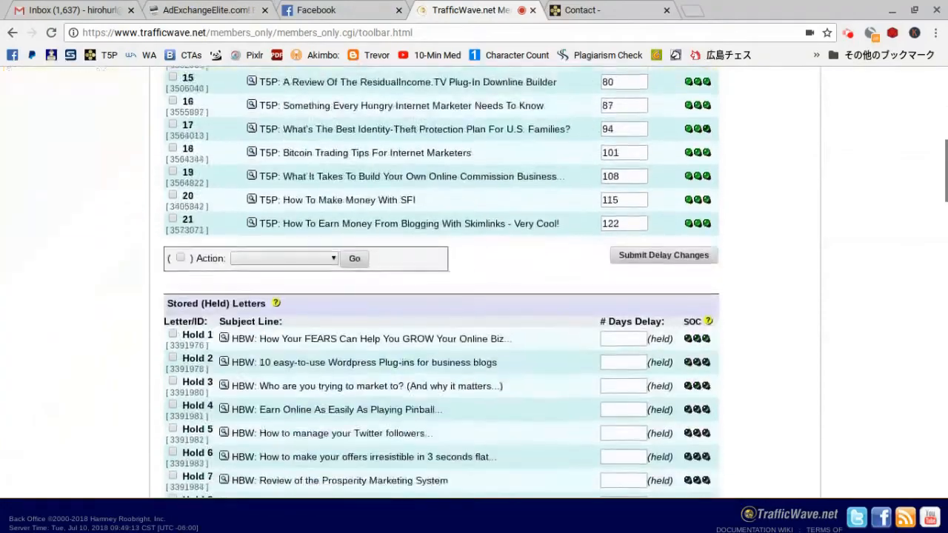
pyautogui.scroll(-1, 442, 280)
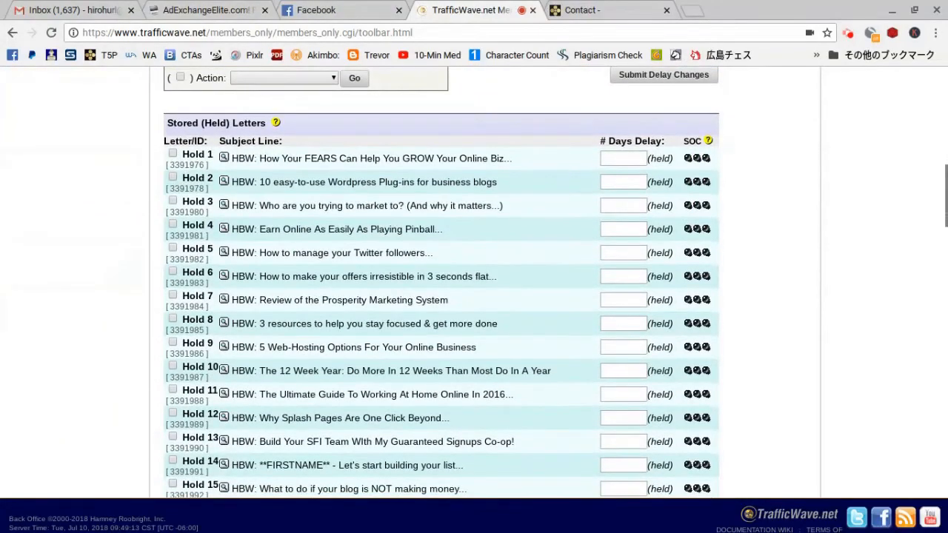
pyautogui.scroll(-11, 371, 182)
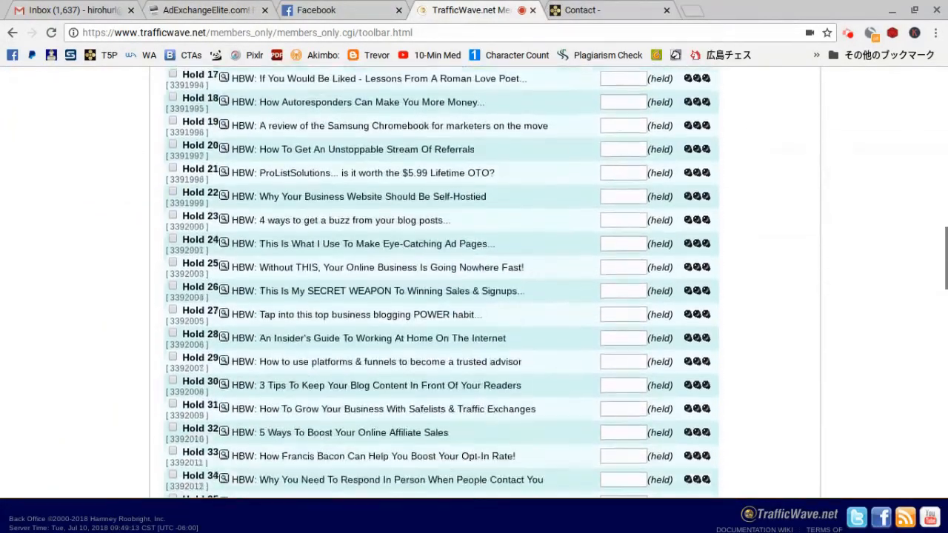
pyautogui.scroll(-18, 435, 171)
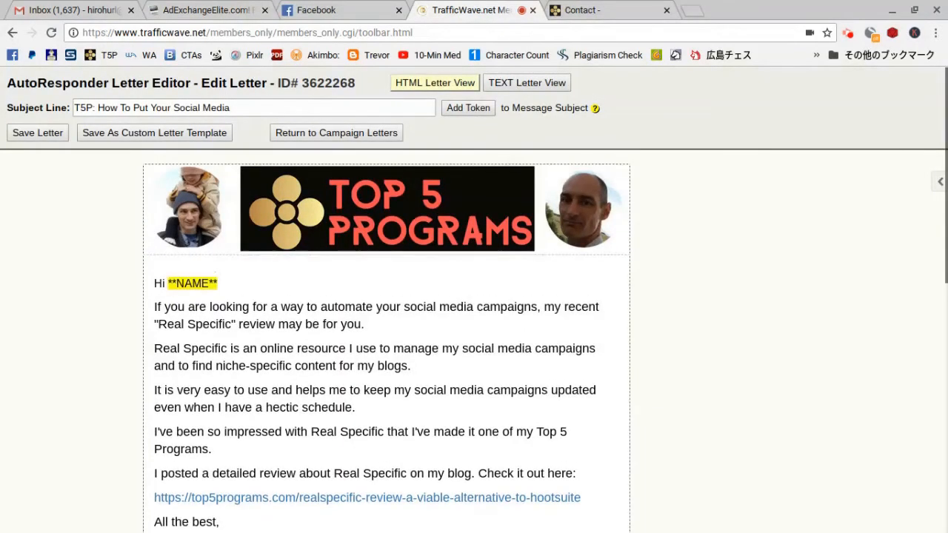
# Complete the subject line as "T5P: How To Put Your Social Media And Blogging Campaigns On Autopilot..." and save the letter.
pyautogui.write('A')
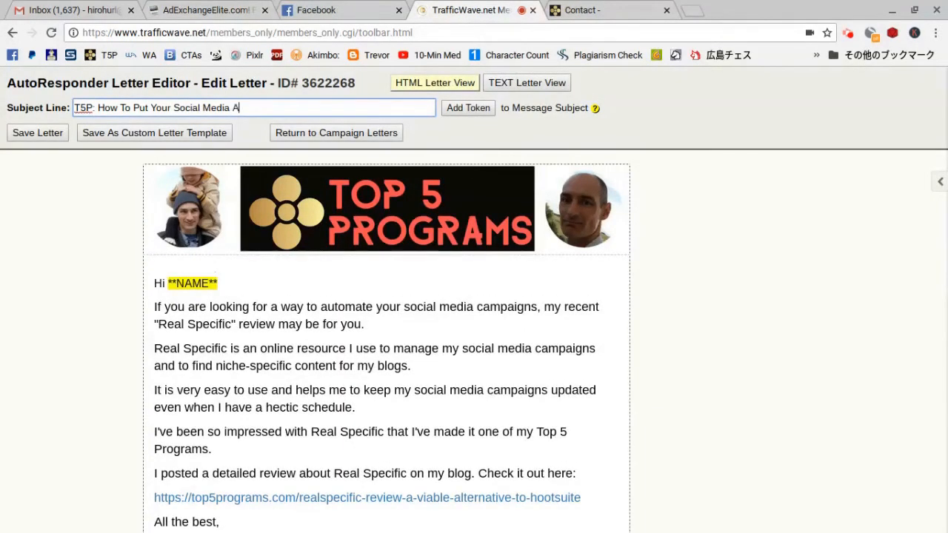
pyautogui.write('nd Blogging Ca')
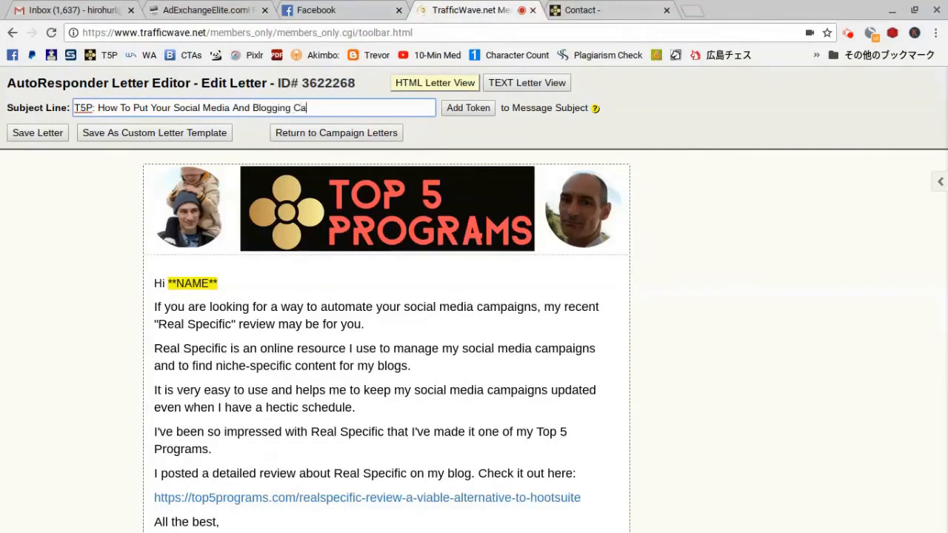
pyautogui.write('mpaigns On Autop')
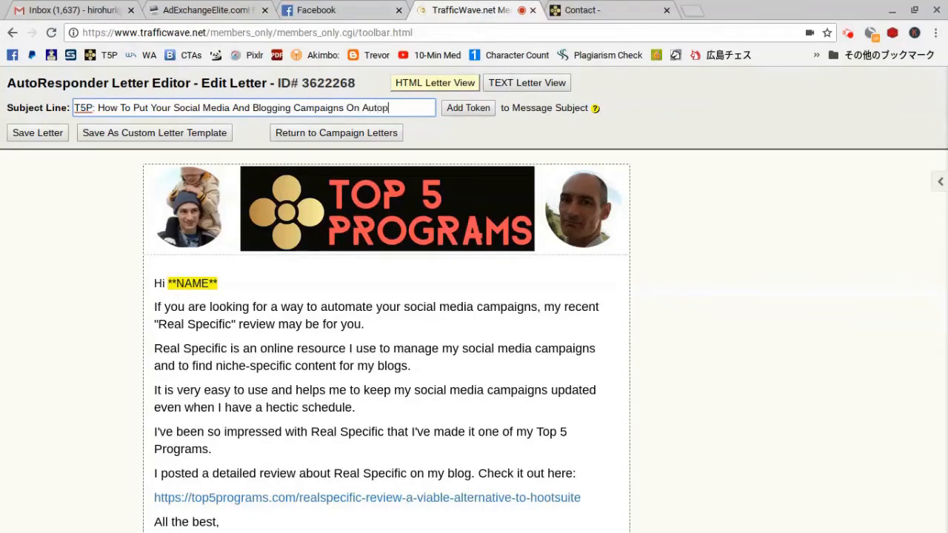
pyautogui.write('ilot...')
pyautogui.click(37, 133)
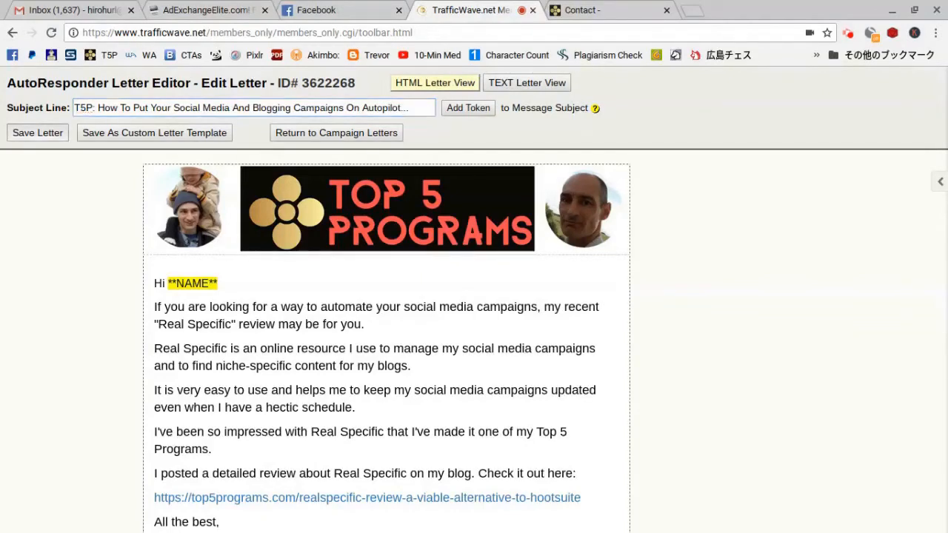
pyautogui.scroll(-20, 474, 268)
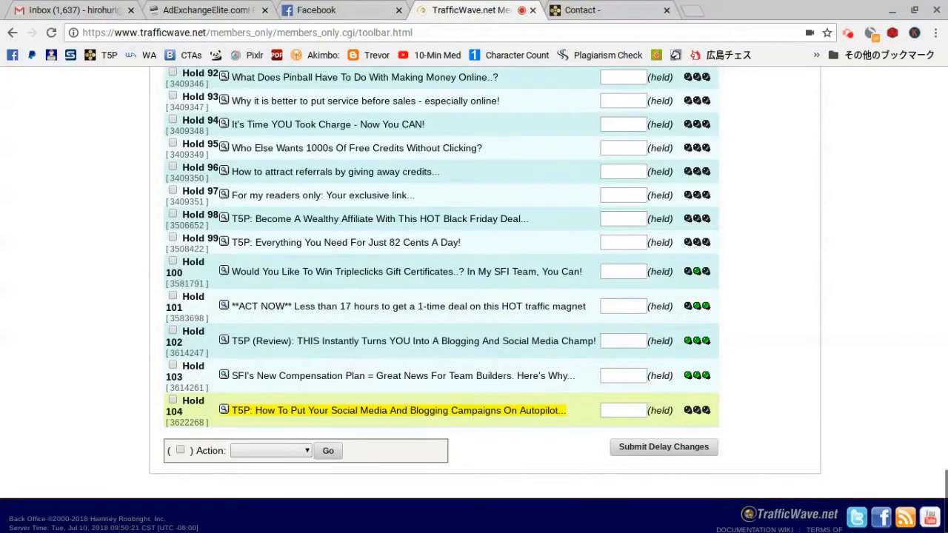
# Open the subscriber management of the top5programs campaign and start a broadcast to its active subscribers.
pyautogui.scroll(20, 210, 158)
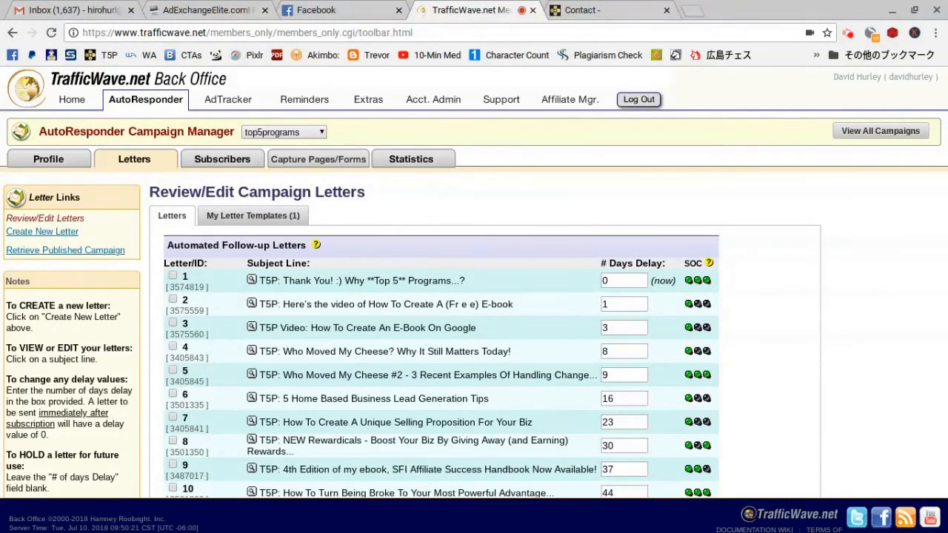
pyautogui.moveTo(222, 159)
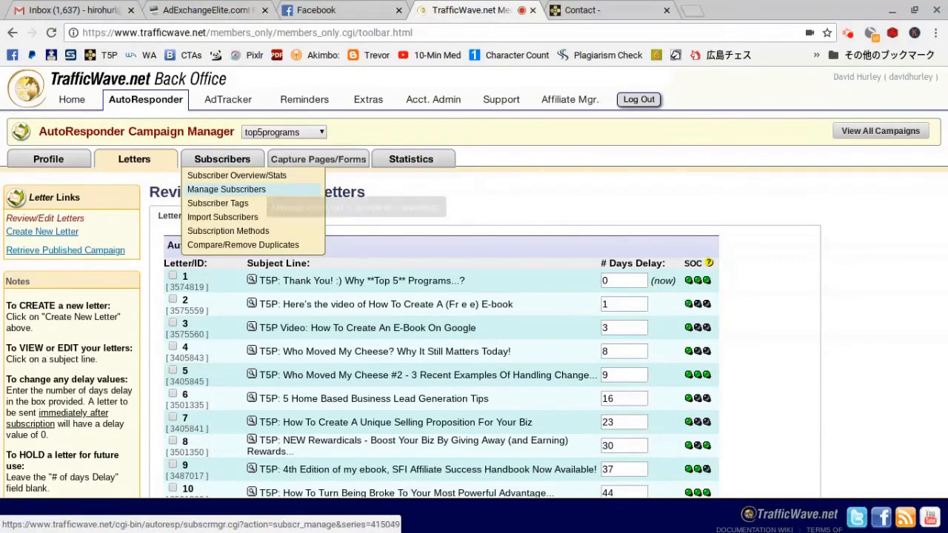
pyautogui.click(226, 189)
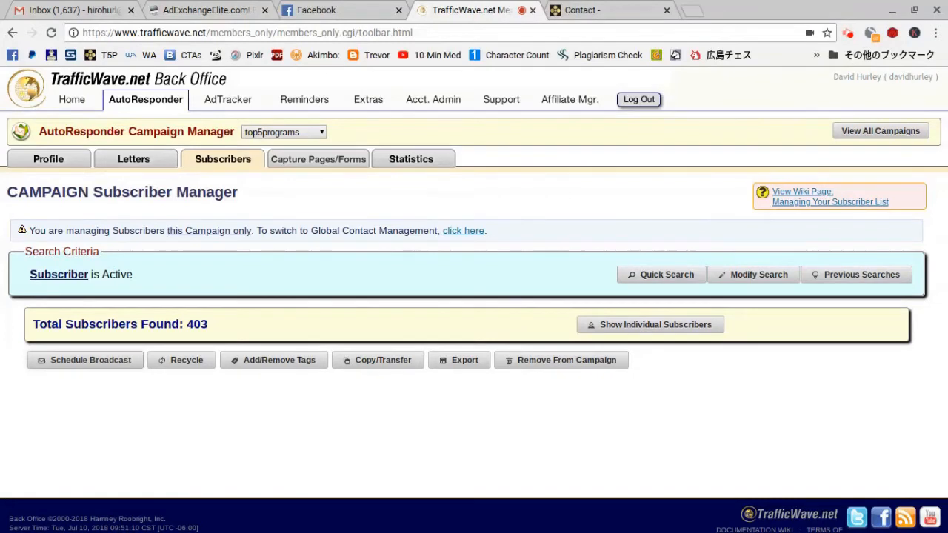
pyautogui.click(85, 360)
pyautogui.moveTo(223, 159)
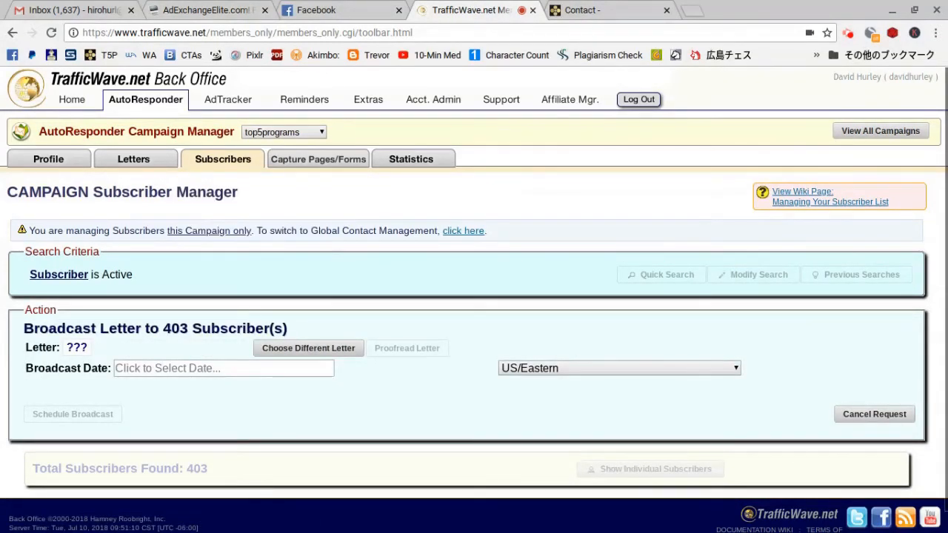
# Choose the letter "T5P: How To Put Your Social Media And Blogging Campaigns..." for the broadcast.
pyautogui.scroll(-1, 474, 296)
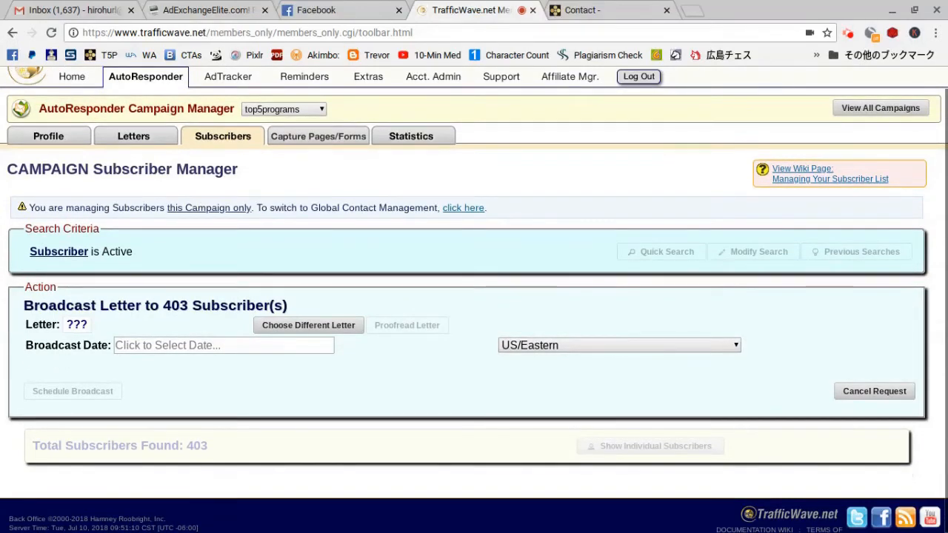
pyautogui.click(308, 325)
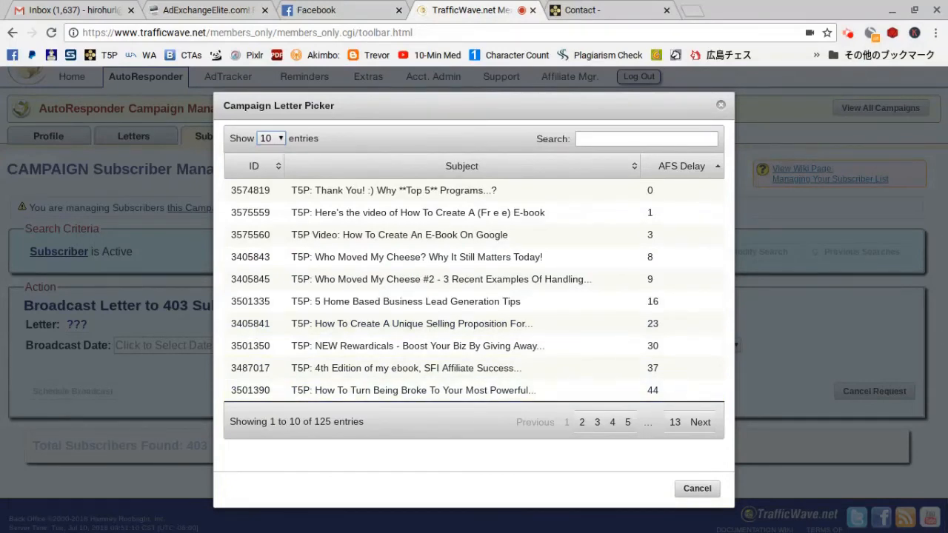
pyautogui.click(699, 422)
pyautogui.click(675, 422)
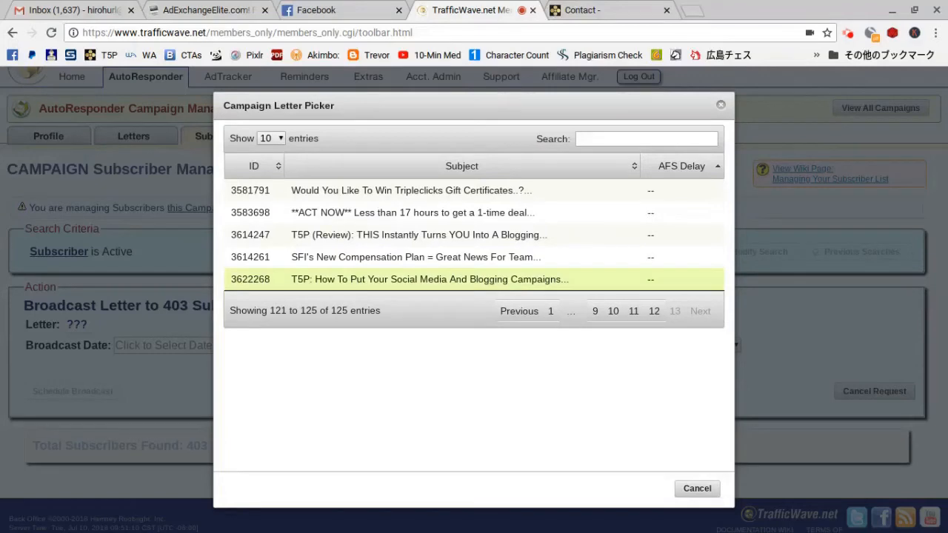
pyautogui.click(430, 279)
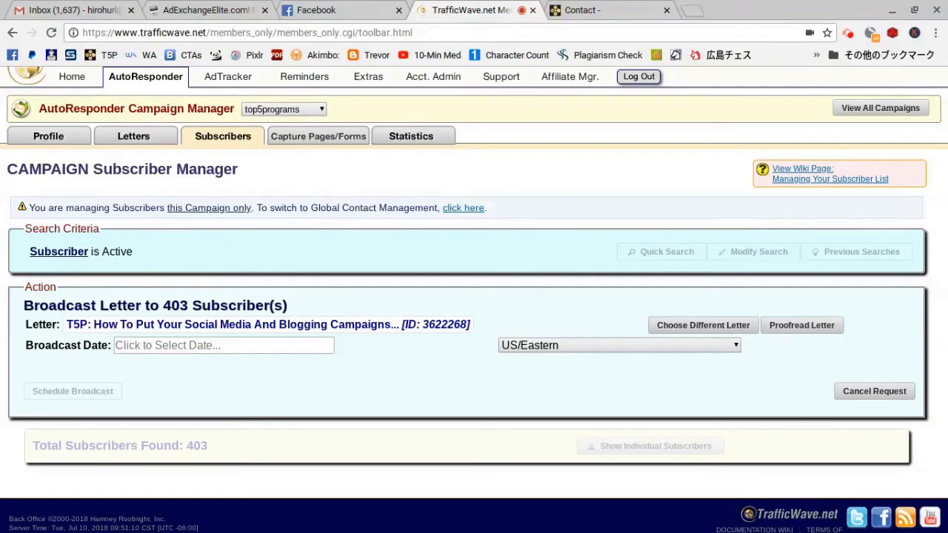
# Set the broadcast date to 07/11/2018 at 07:10 am.
pyautogui.click(185, 346)
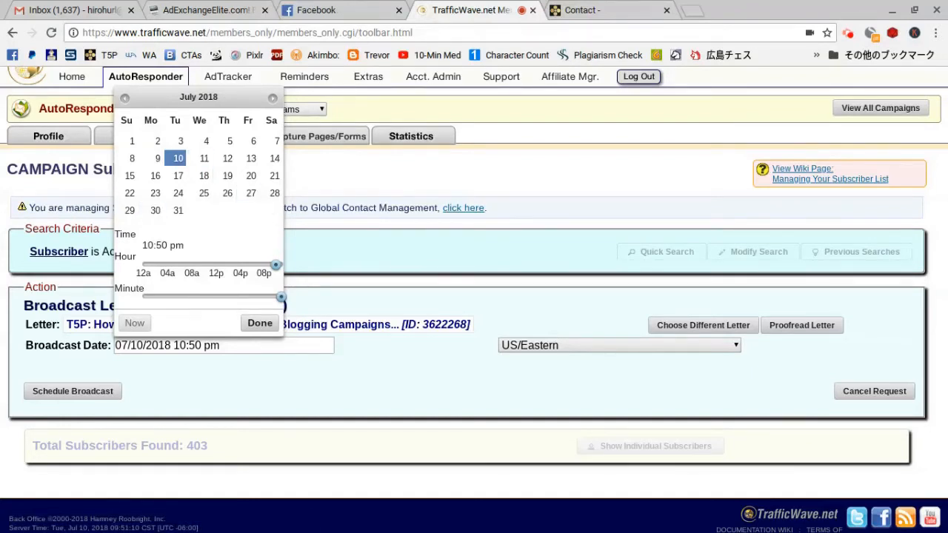
pyautogui.click(164, 264)
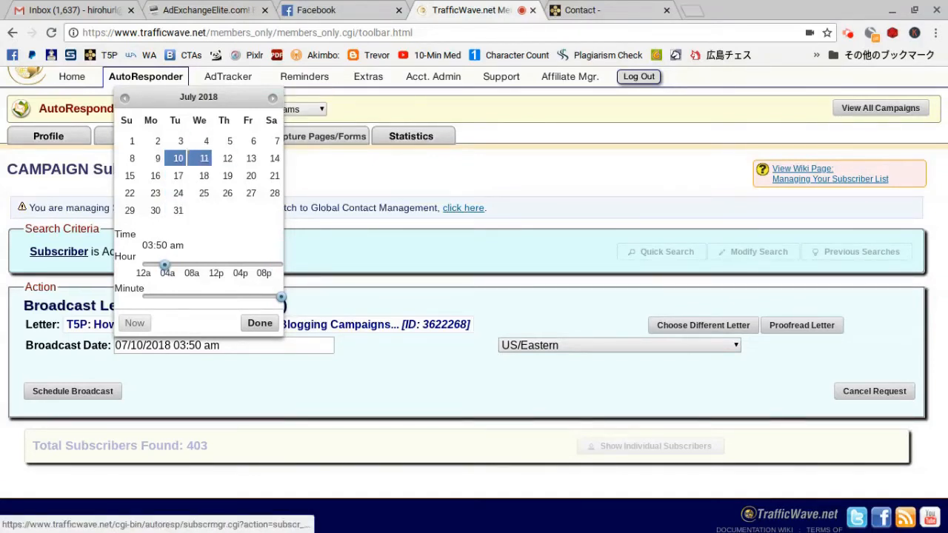
pyautogui.click(203, 158)
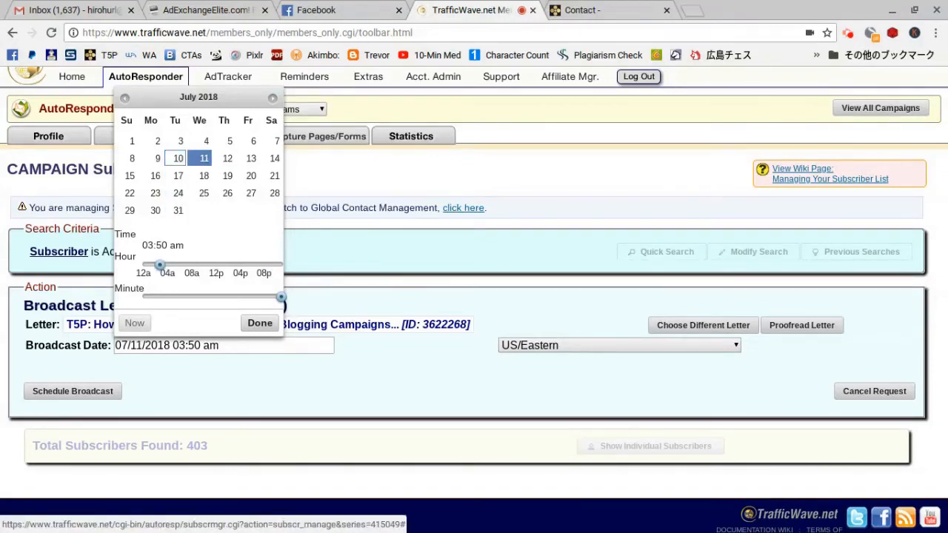
pyautogui.moveTo(159, 265); pyautogui.dragTo(189, 264)
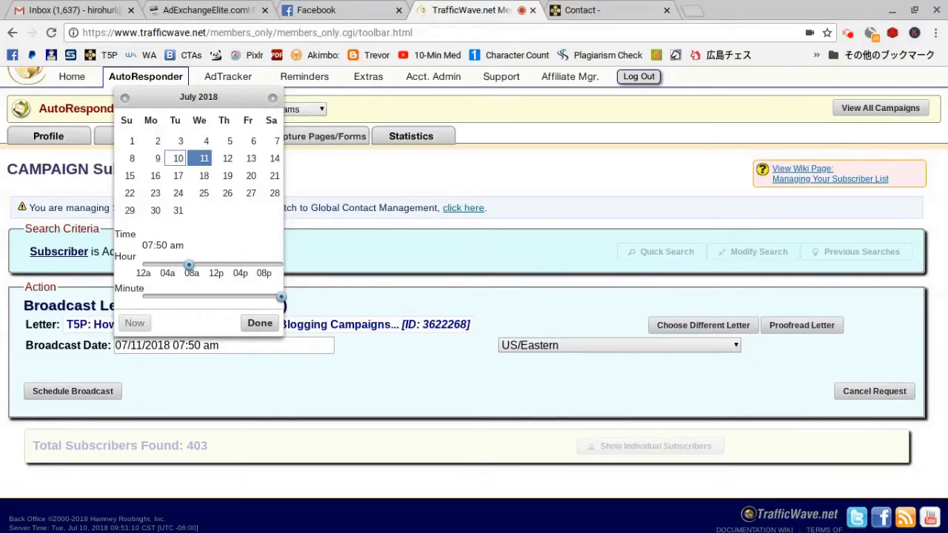
pyautogui.moveTo(281, 297); pyautogui.dragTo(169, 297)
pyautogui.click(260, 323)
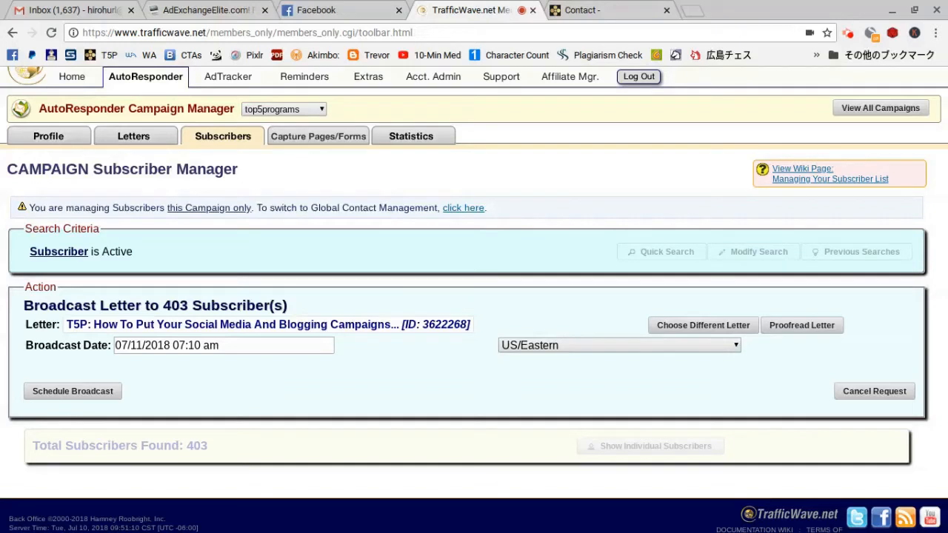
# Select the US/Eastern time zone for the broadcast, schedule it and close the confirmation.
pyautogui.click(619, 345)
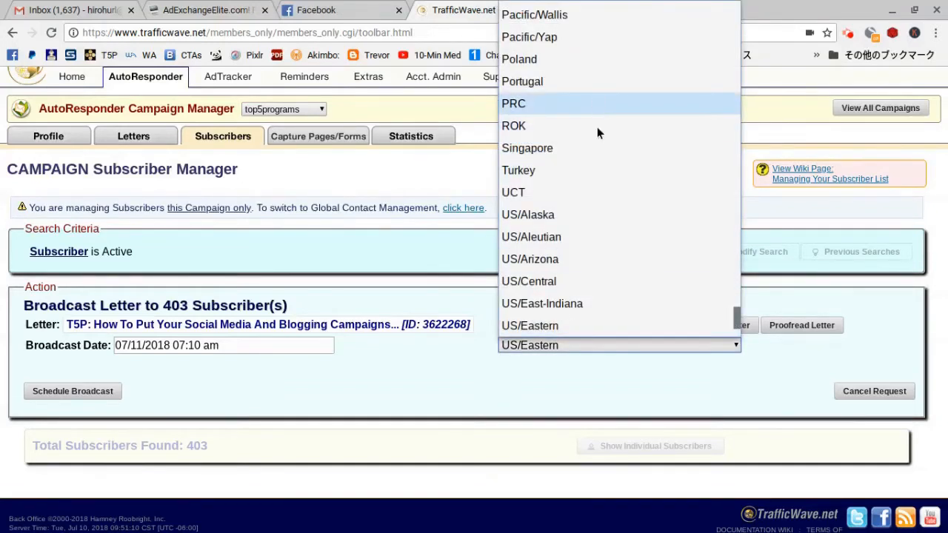
pyautogui.click(619, 326)
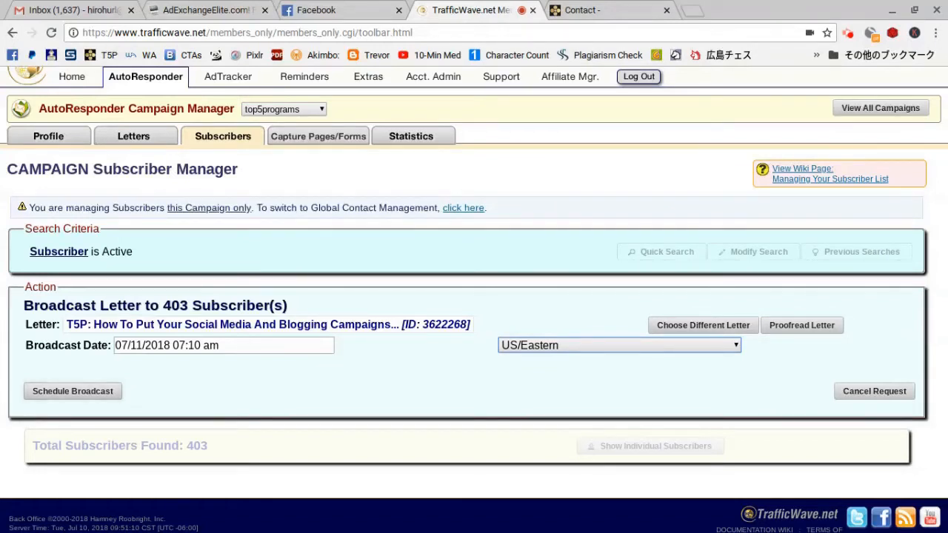
pyautogui.click(73, 392)
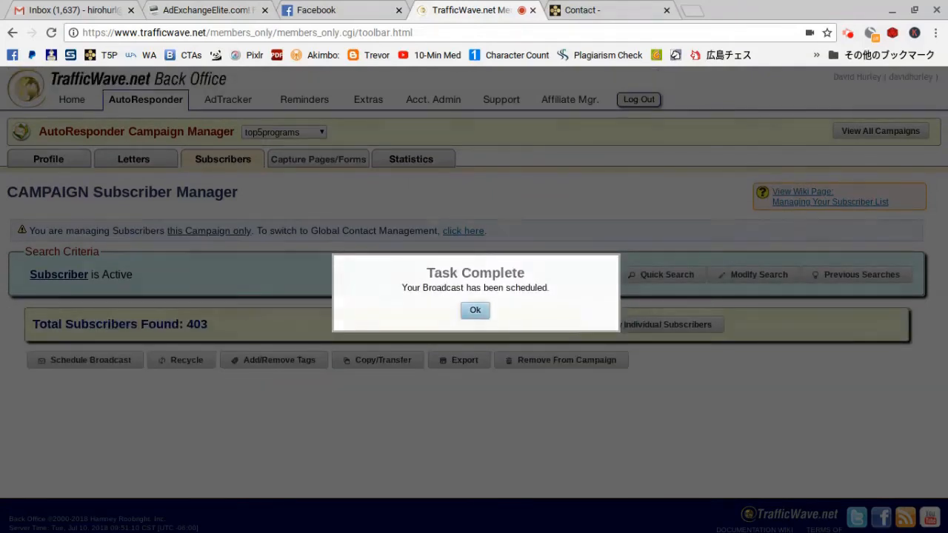
pyautogui.click(474, 310)
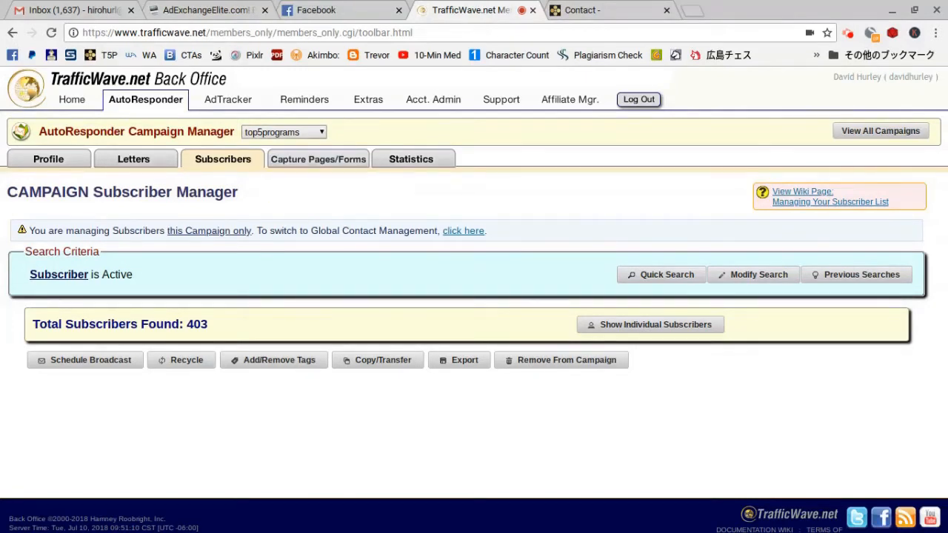
pyautogui.click(284, 132)
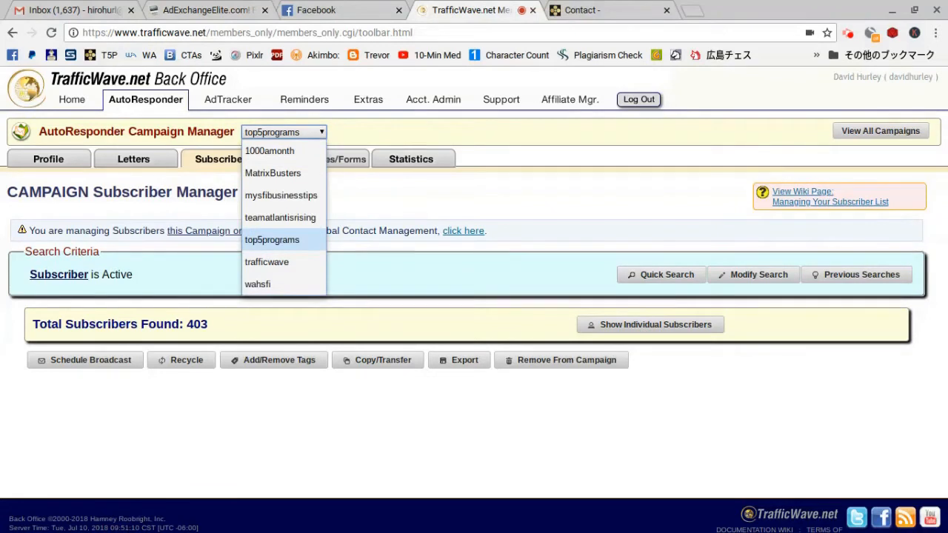
pyautogui.click(283, 131)
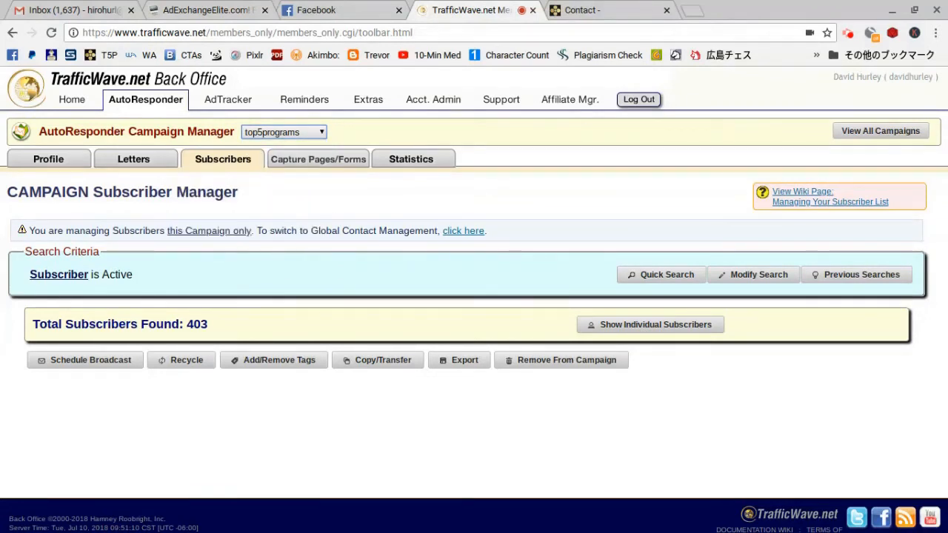
# Find the letter about putting social media and blogging campaigns on autopilot in the campaign's letter list and open its copy options.
pyautogui.moveTo(133, 160)
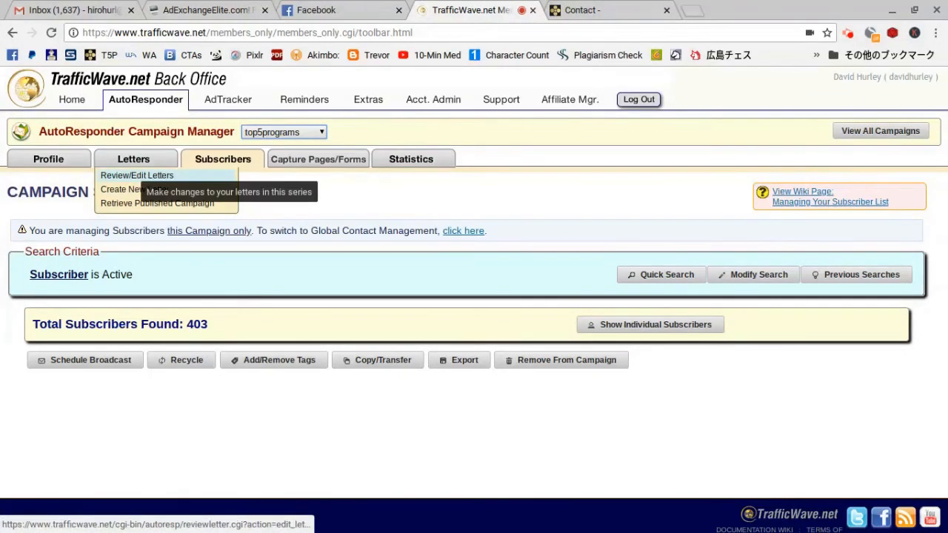
pyautogui.click(137, 175)
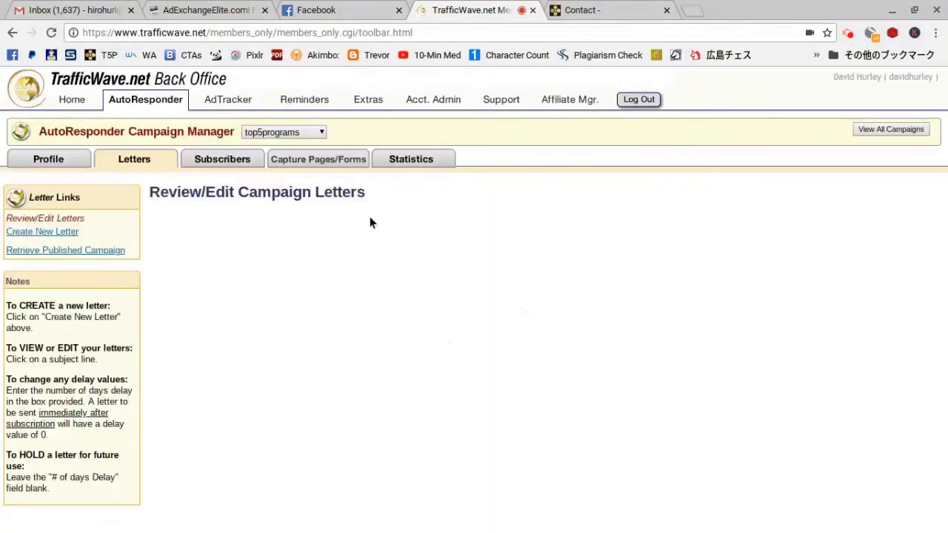
pyautogui.scroll(-20, 337, 304)
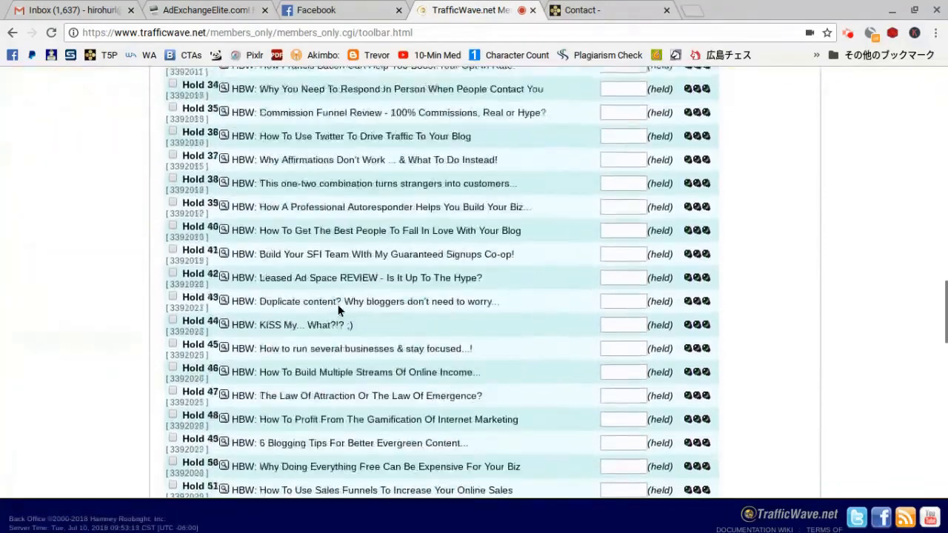
pyautogui.scroll(-20, 337, 304)
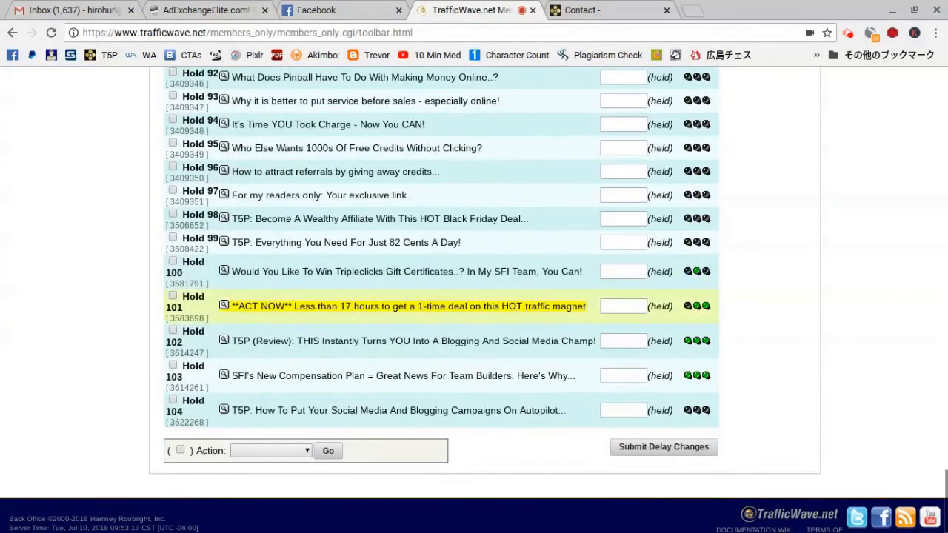
pyautogui.click(311, 411)
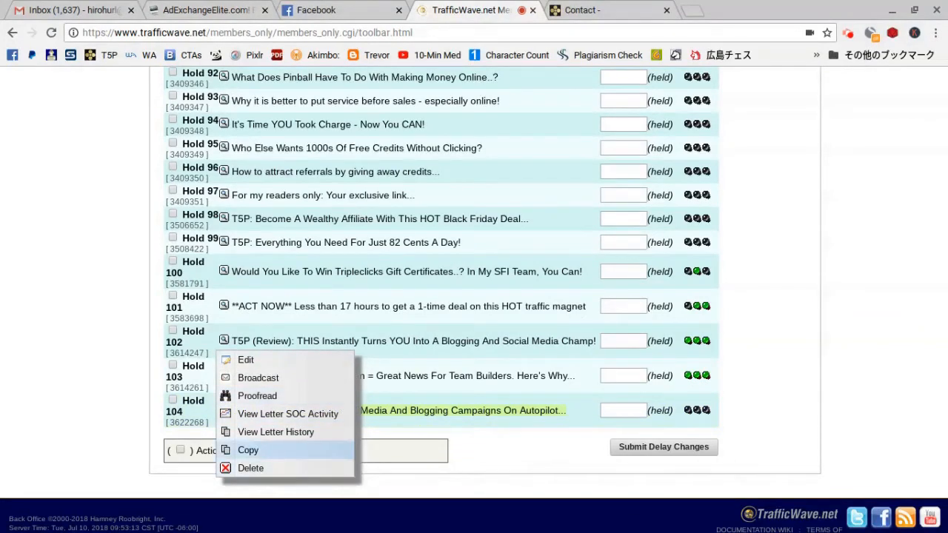
pyautogui.click(251, 450)
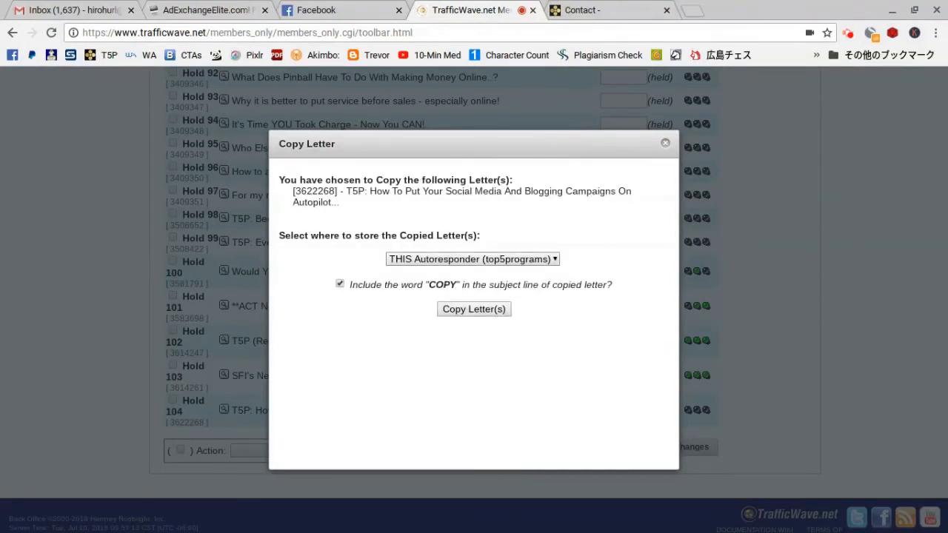
# Copy the letter to the mysfibusinesstips campaign without including the word "COPY" in the subject line.
pyautogui.click(340, 283)
pyautogui.click(472, 259)
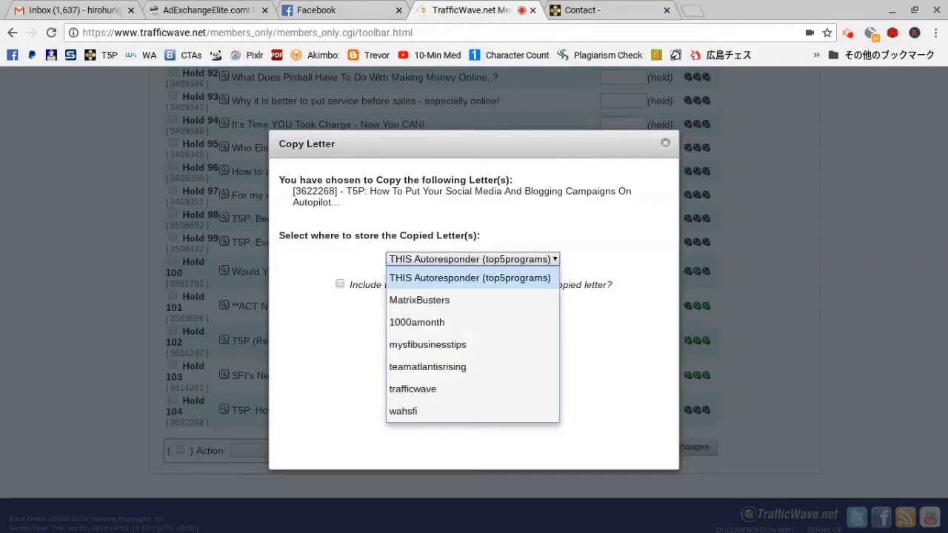
pyautogui.click(449, 346)
pyautogui.click(474, 309)
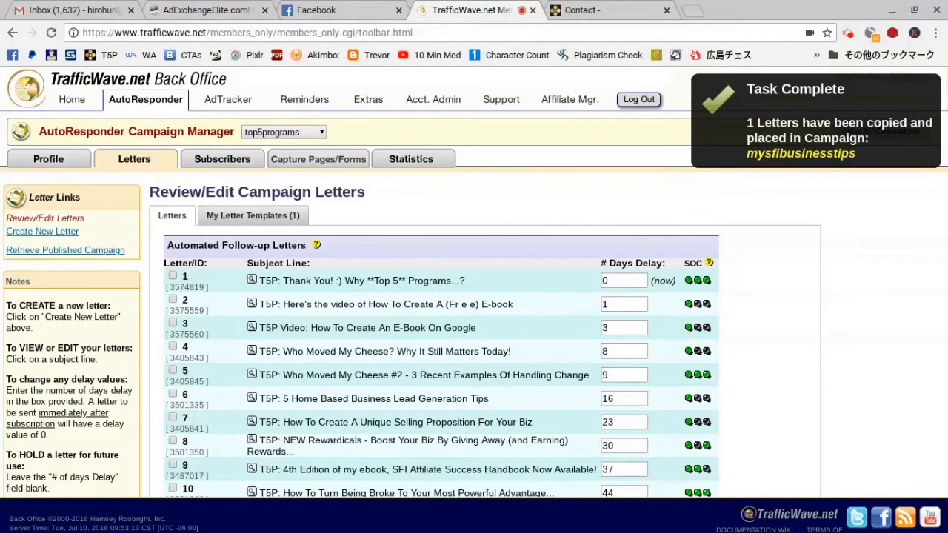
pyautogui.moveTo(132, 170)
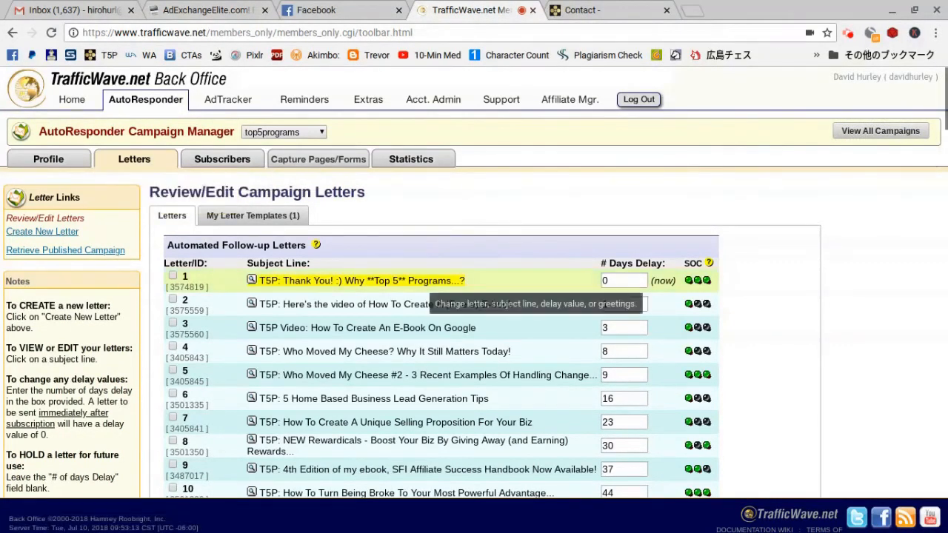
pyautogui.scroll(-15, 429, 296)
pyautogui.scroll(-3, 429, 285)
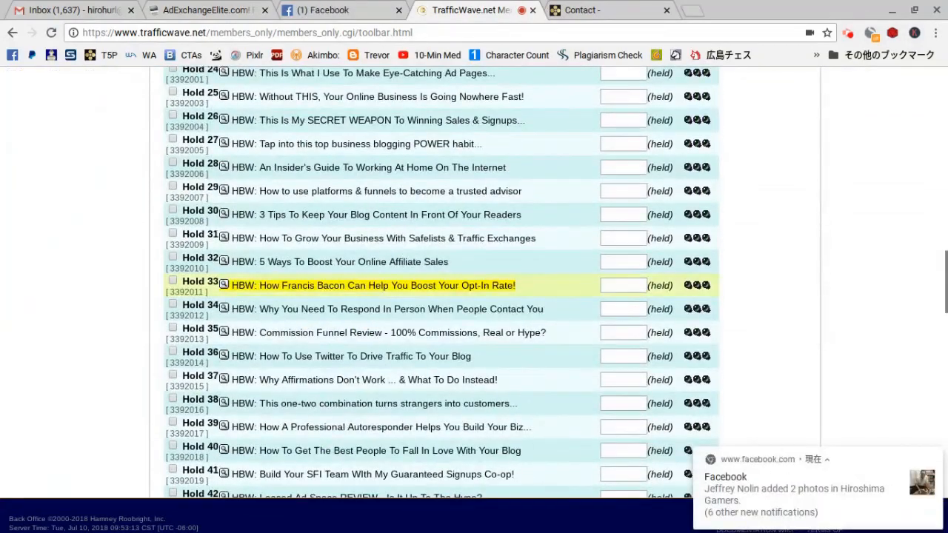
pyautogui.scroll(-15, 371, 278)
pyautogui.click(935, 459)
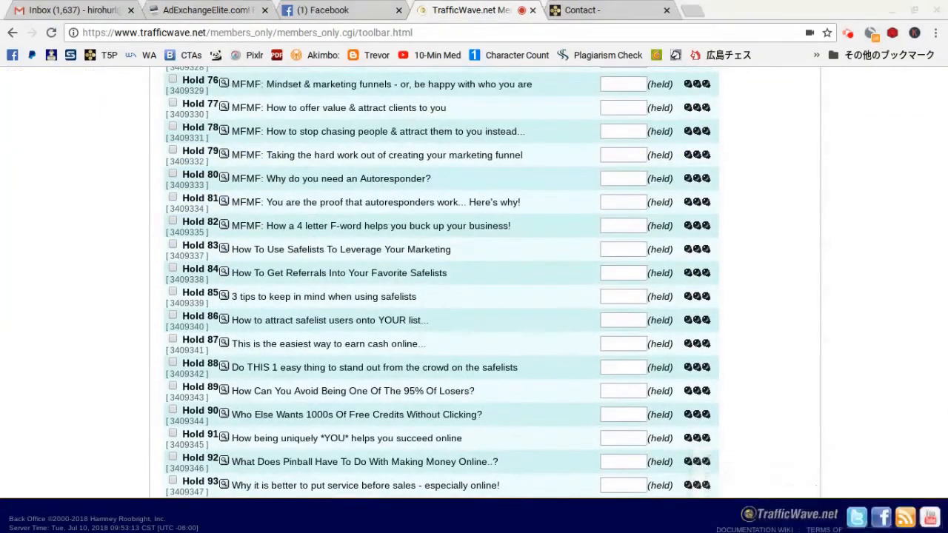
pyautogui.scroll(-5, 415, 441)
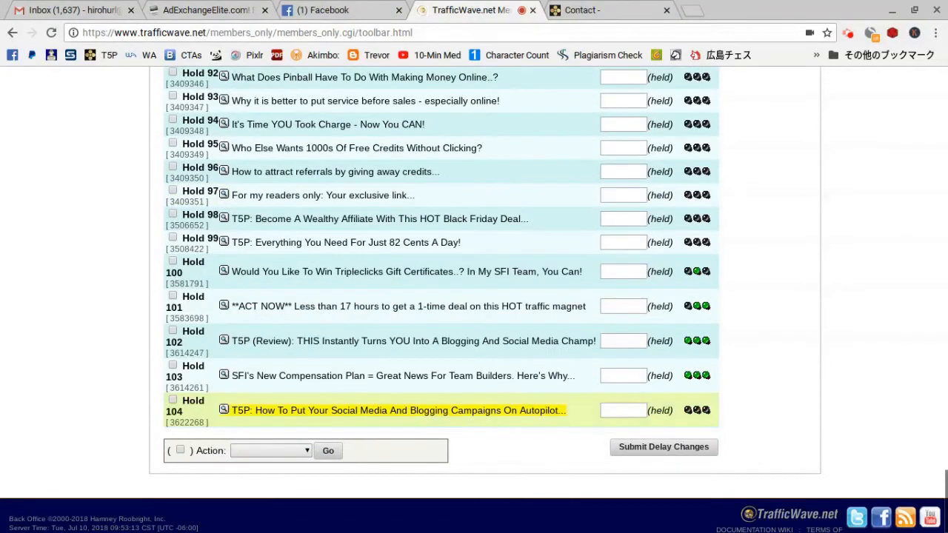
pyautogui.click(226, 411)
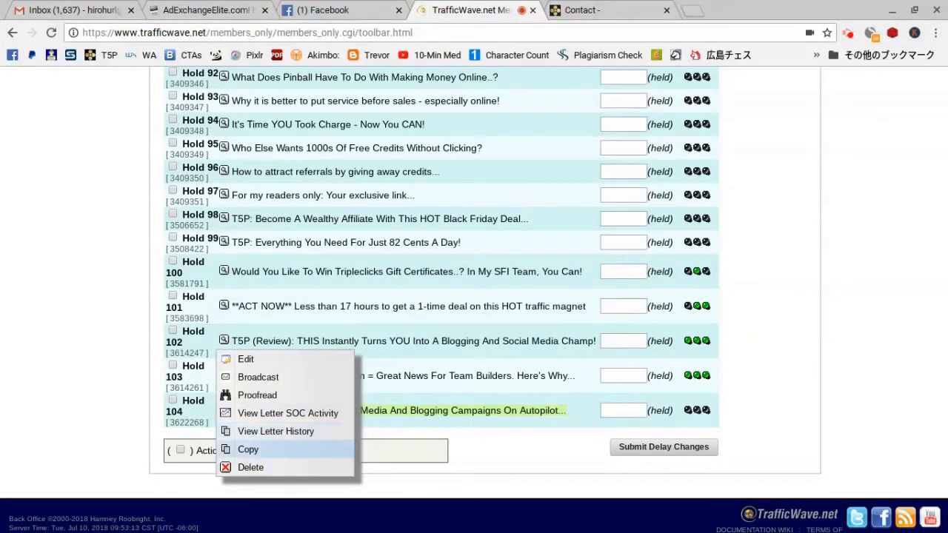
pyautogui.click(248, 450)
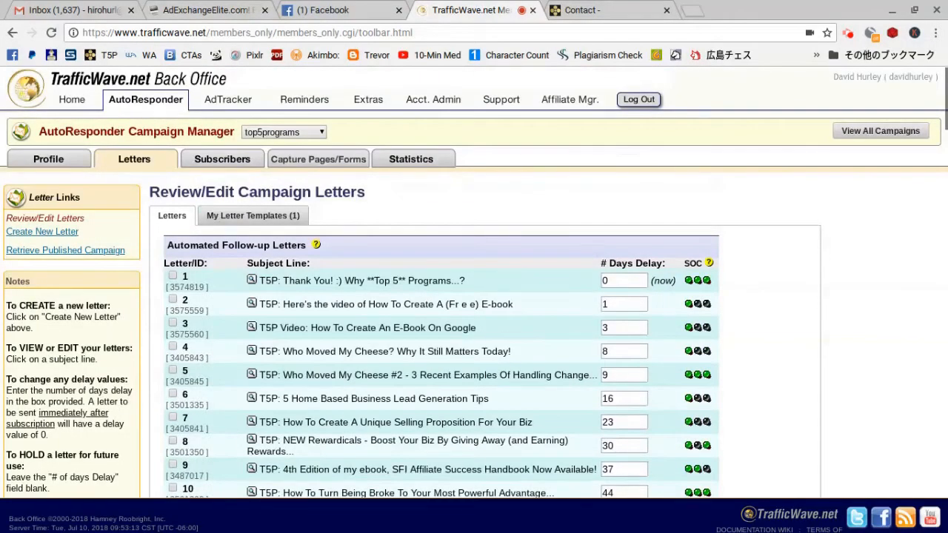
# Switch the campaign manager to the mysfibusinesstips campaign.
pyautogui.click(281, 132)
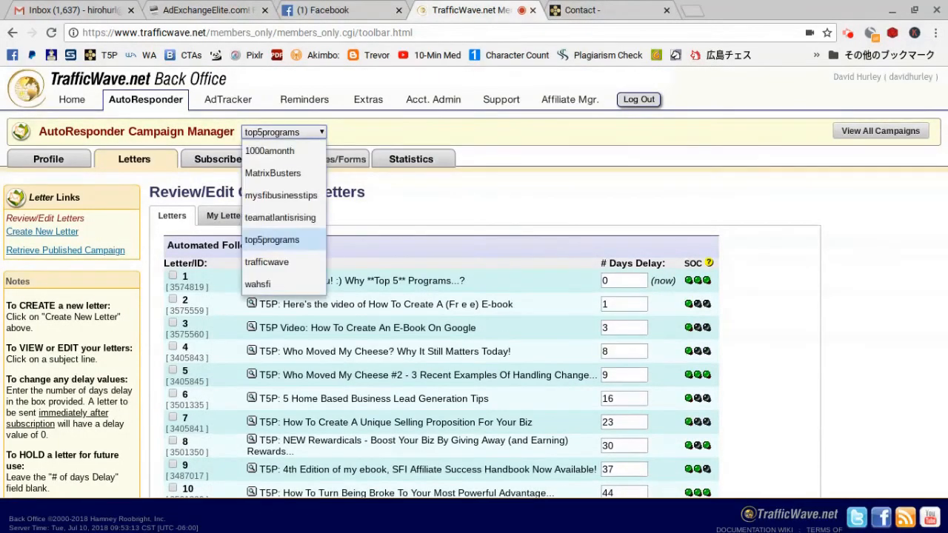
pyautogui.click(276, 195)
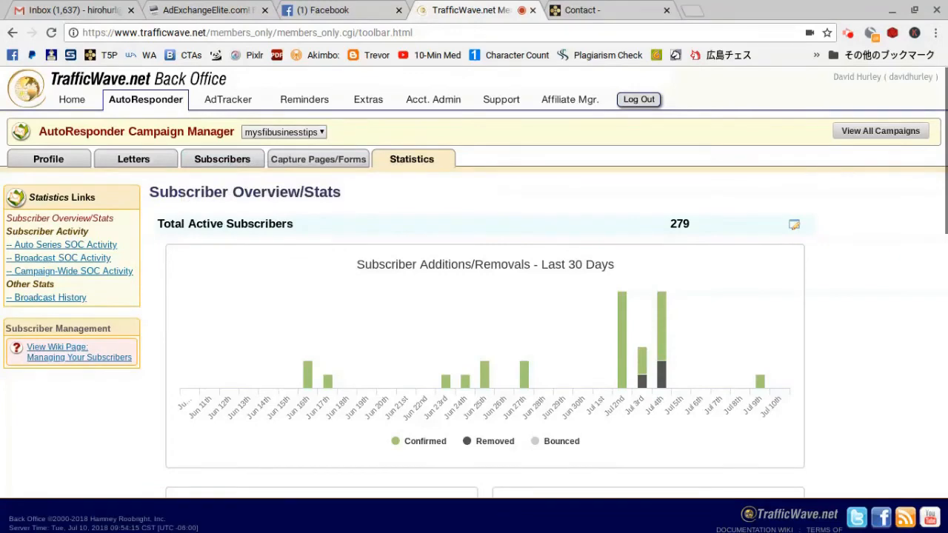
pyautogui.moveTo(222, 159)
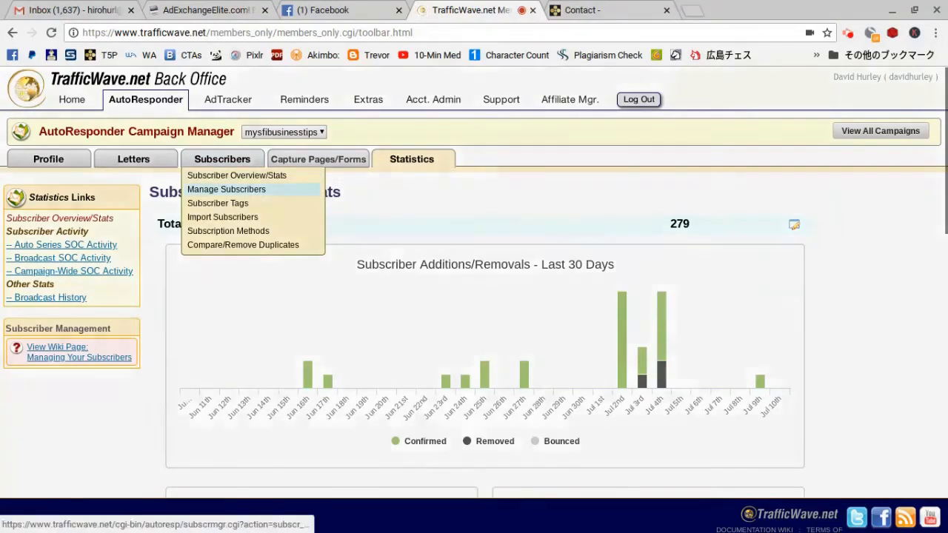
pyautogui.click(225, 189)
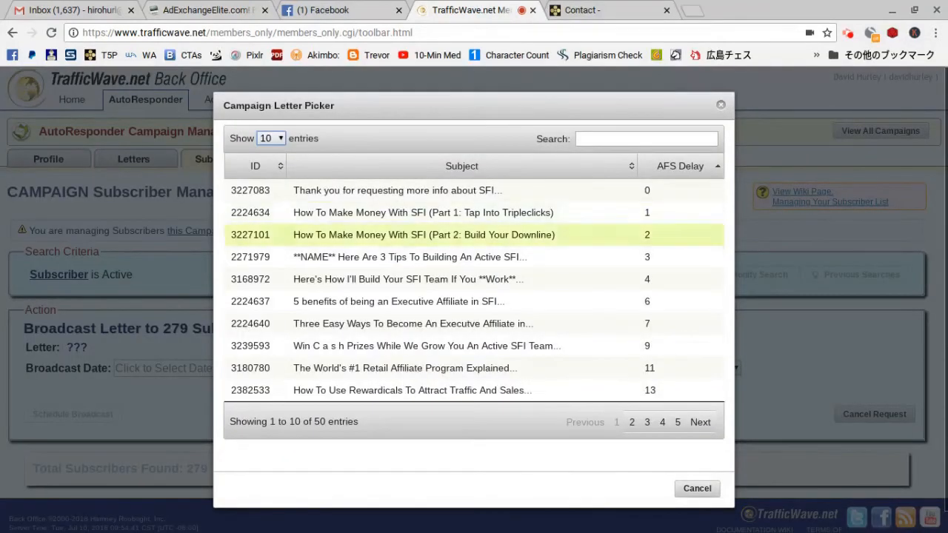
pyautogui.scroll(-1, 444, 244)
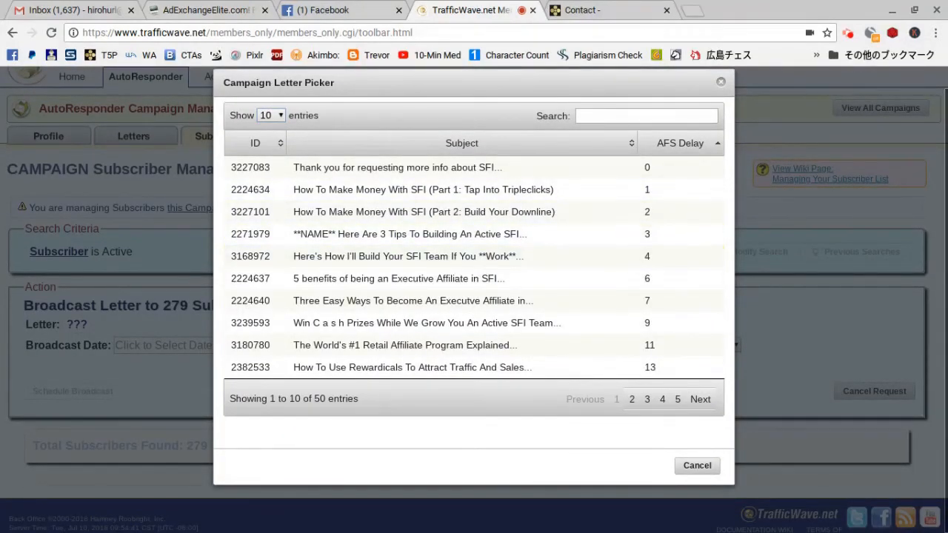
pyautogui.click(678, 399)
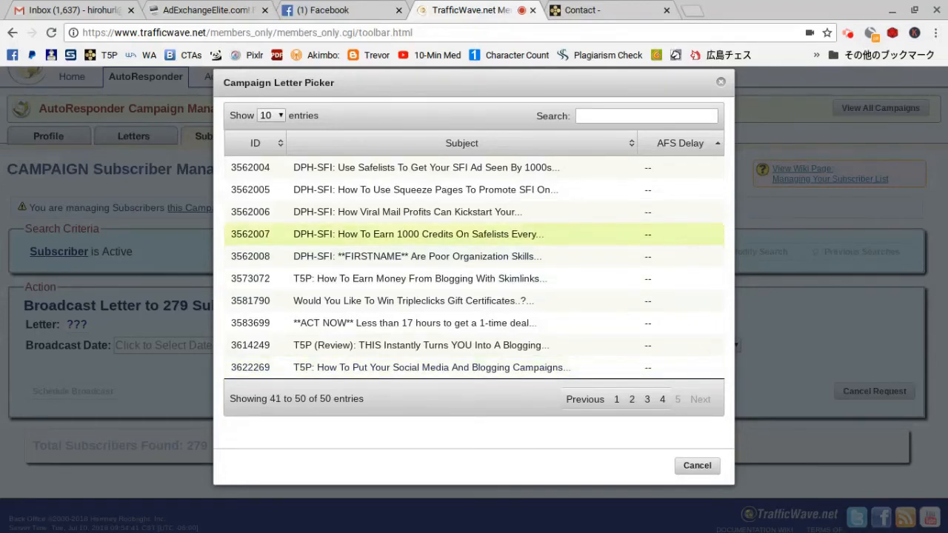
pyautogui.click(430, 367)
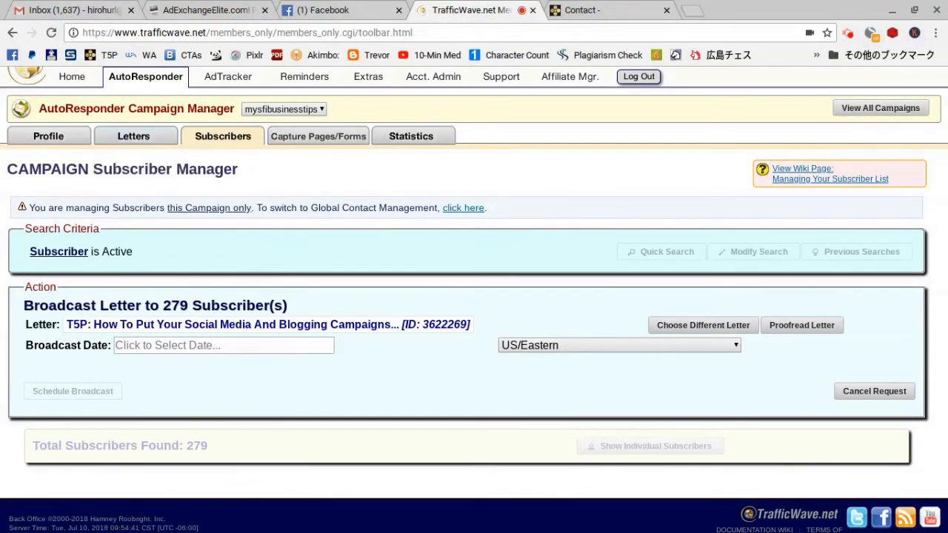
# Find the copied letter about putting social media and blogging campaigns on autopilot in the mysfibusinesstips letter list and open it for editing.
pyautogui.moveTo(133, 138)
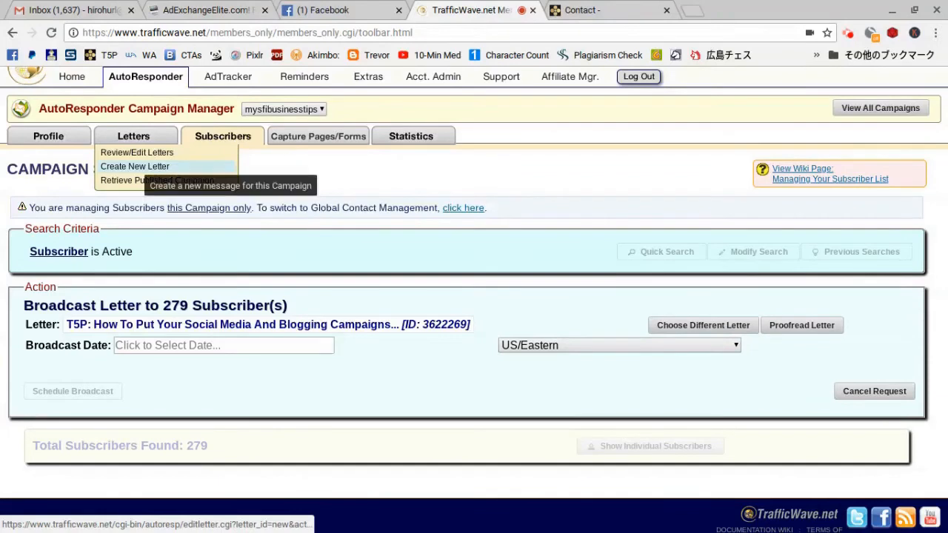
pyautogui.click(137, 153)
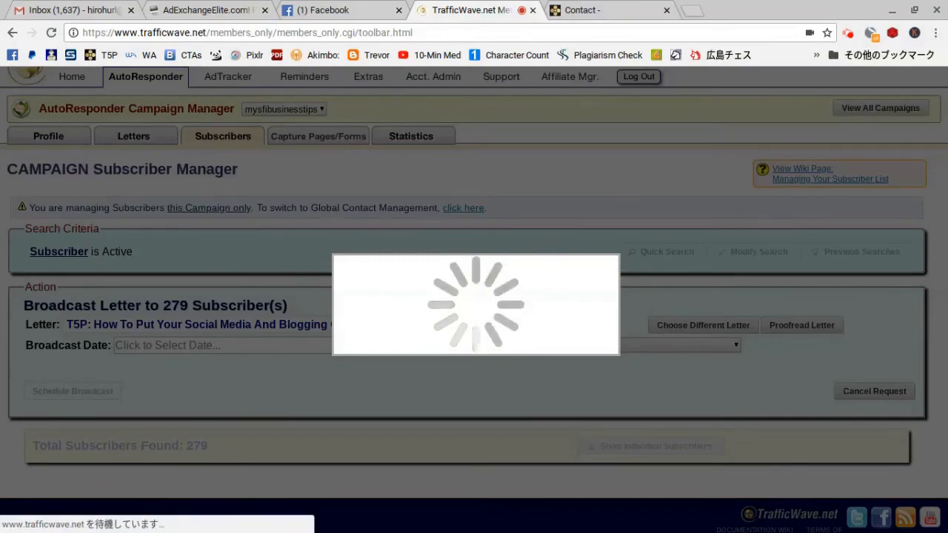
pyautogui.scroll(-17, 358, 303)
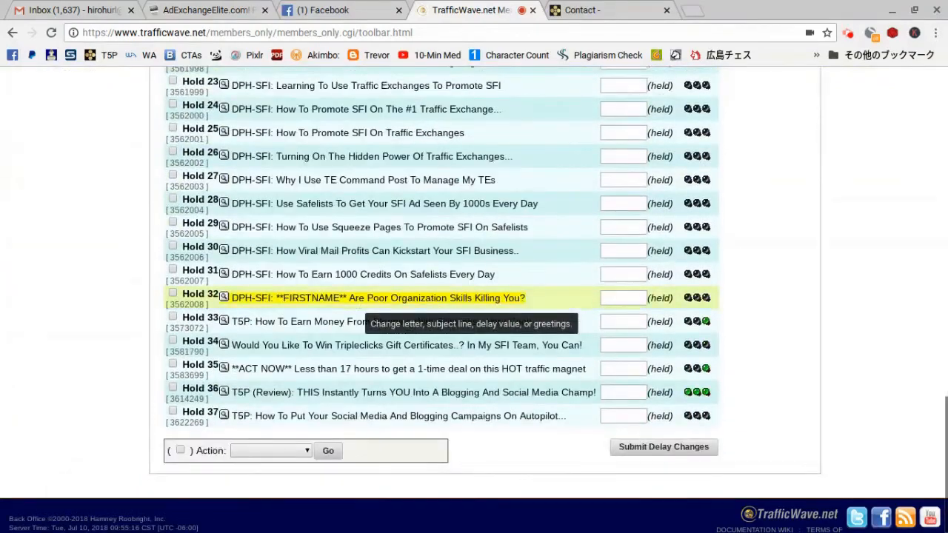
pyautogui.rightClick(223, 416)
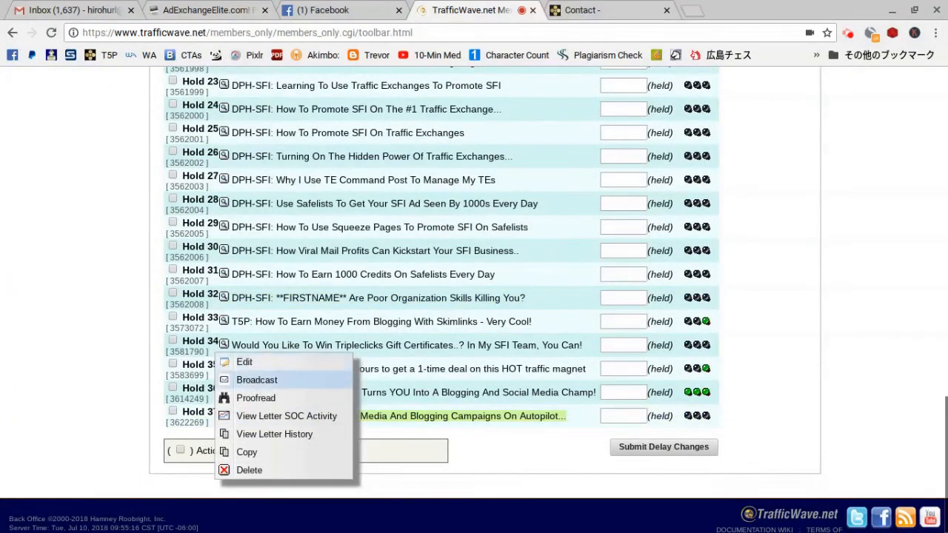
pyautogui.click(245, 361)
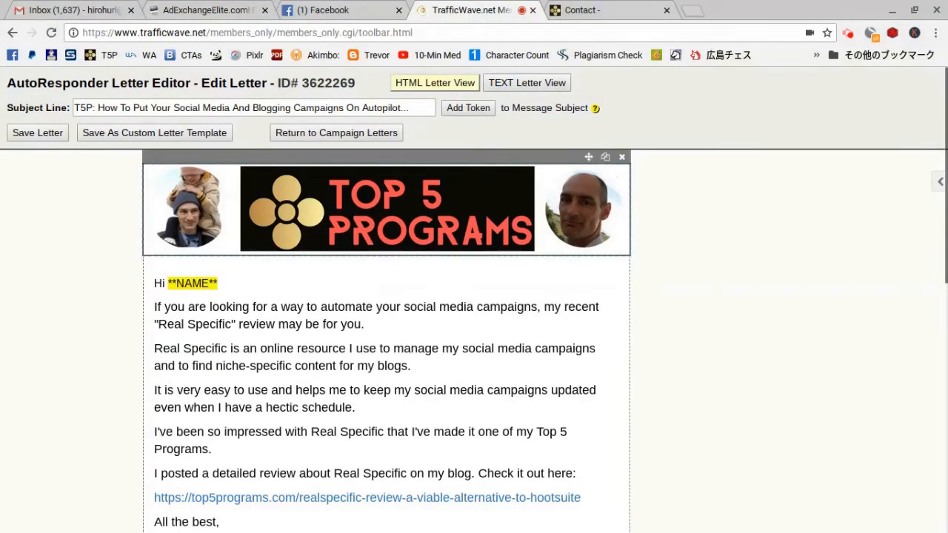
# Delete the Top 5 Programs header banner block from the letter and confirm the removal.
pyautogui.click(387, 209)
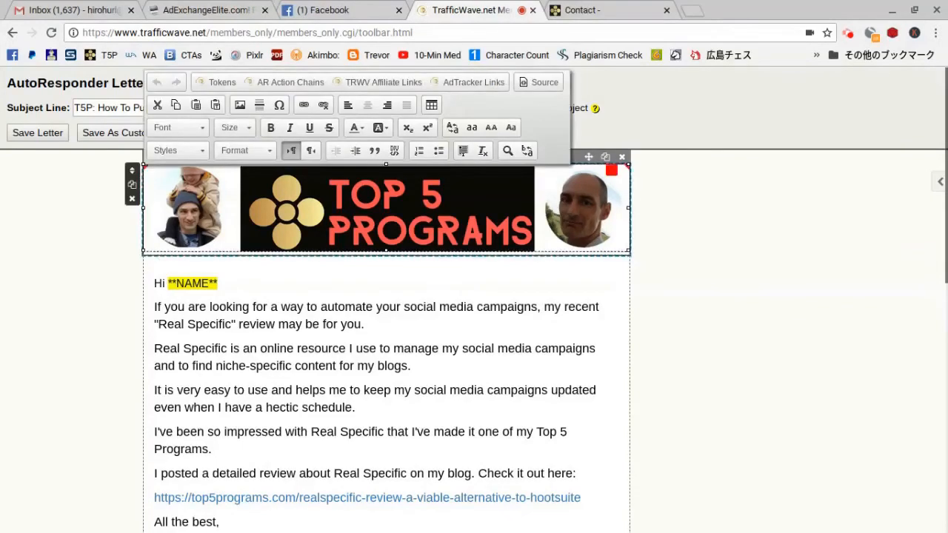
pyautogui.click(132, 199)
pyautogui.click(498, 125)
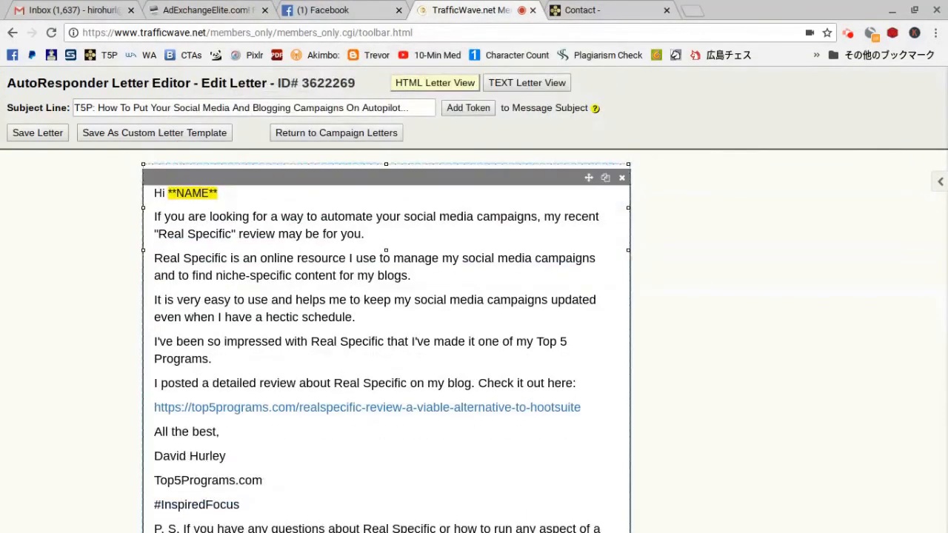
# Review the rest of the letter from the greeting through the signature to the Top 5 Programs footer image.
pyautogui.scroll(-2, 387, 333)
pyautogui.scroll(2, 387, 334)
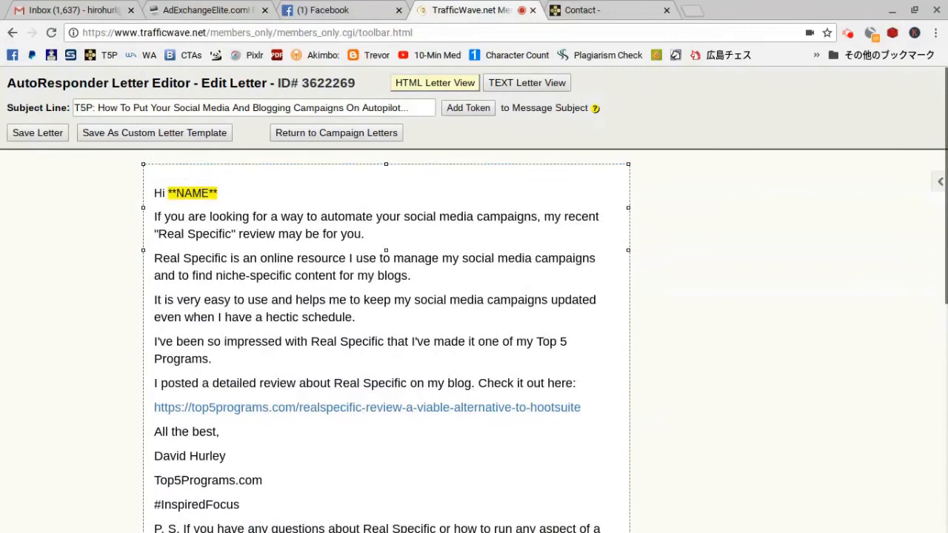
pyautogui.click(156, 193)
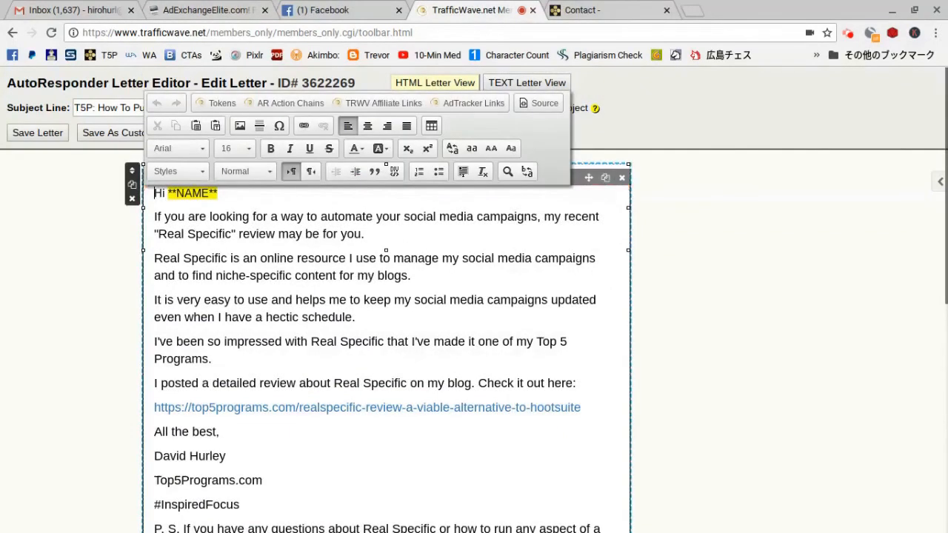
pyautogui.click(681, 252)
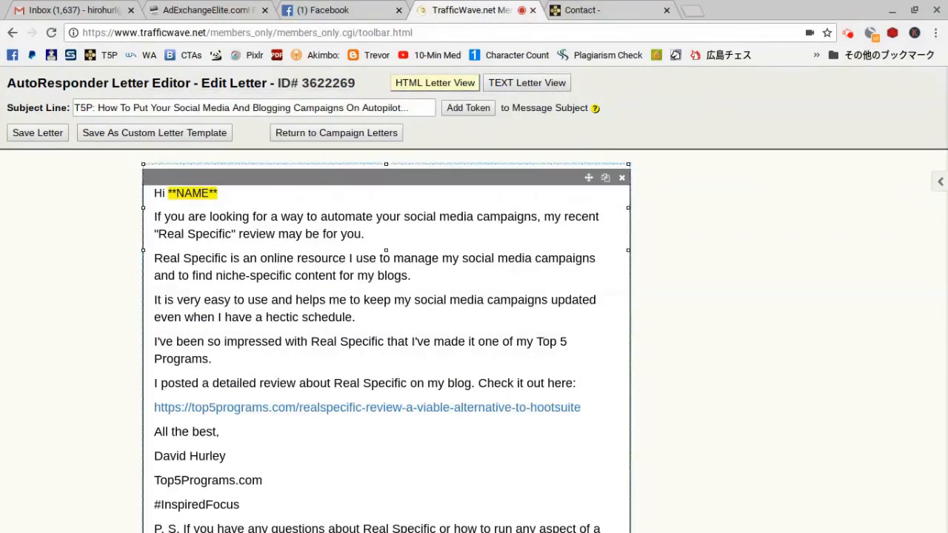
pyautogui.scroll(-6, 387, 334)
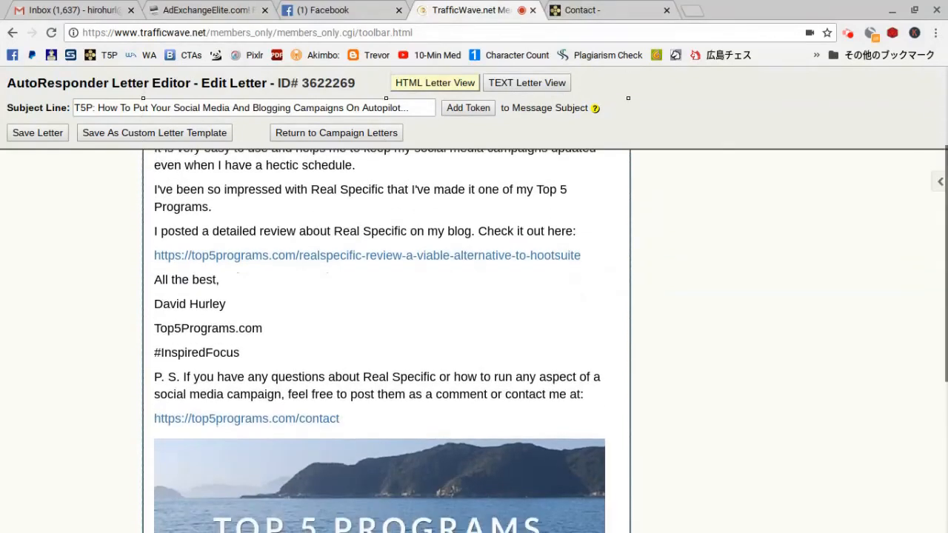
pyautogui.click(379, 278)
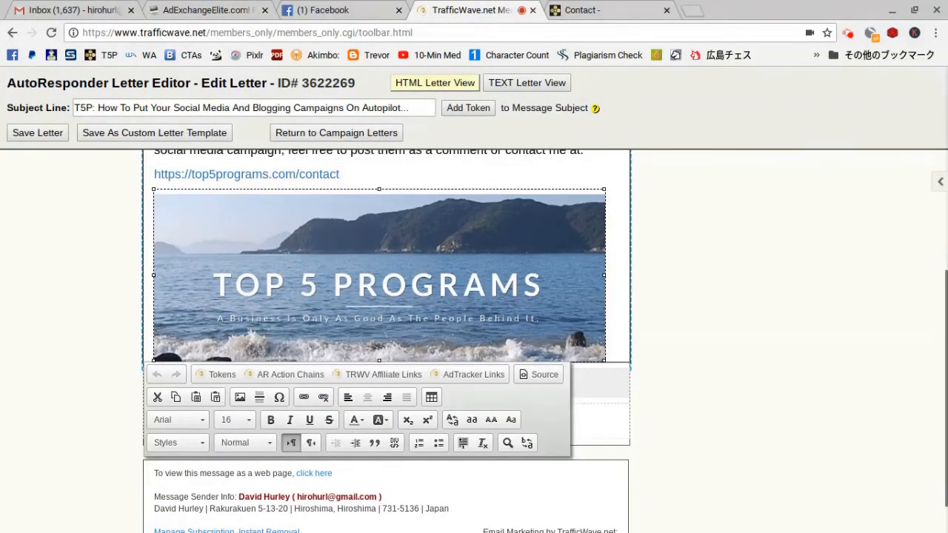
pyautogui.scroll(5, 385, 341)
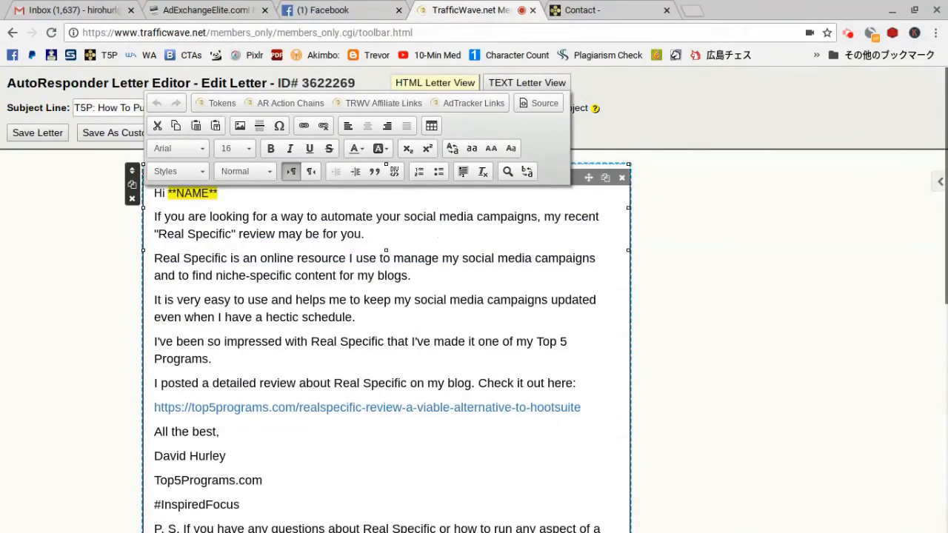
pyautogui.scroll(-1, 386, 341)
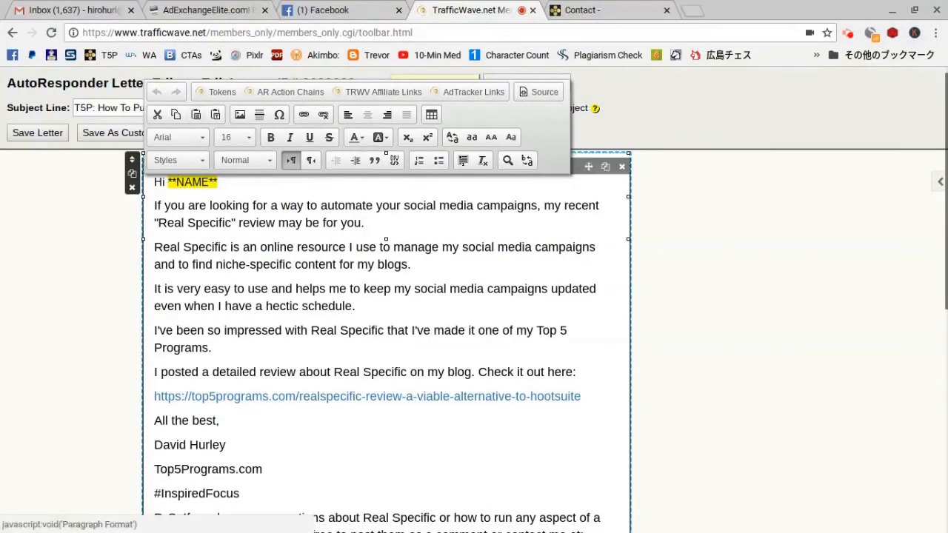
pyautogui.scroll(1, 385, 341)
pyautogui.click(81, 199)
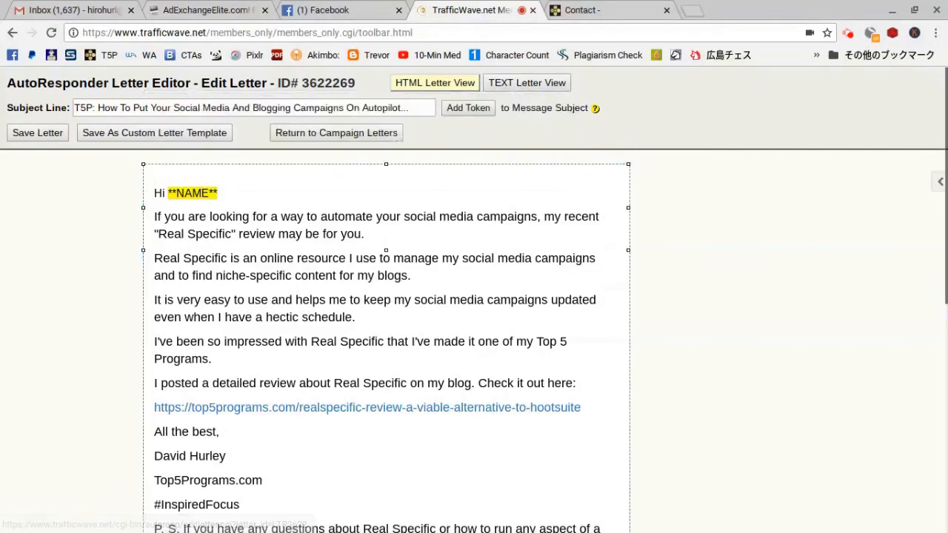
# Replace the "T5P" prefix in the letter's subject line with "DPH-SFI" and save the letter.
pyautogui.moveTo(93, 108); pyautogui.dragTo(73, 108)
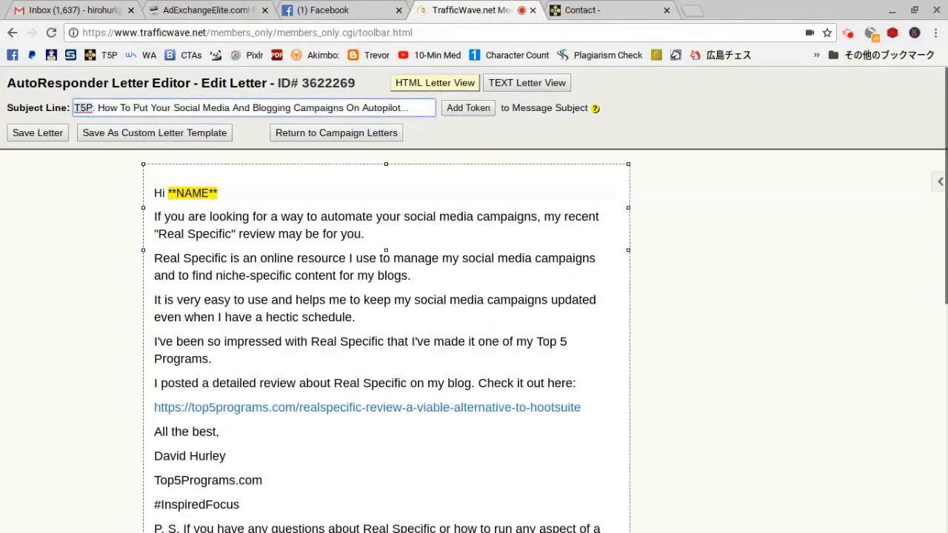
pyautogui.write('DPH')
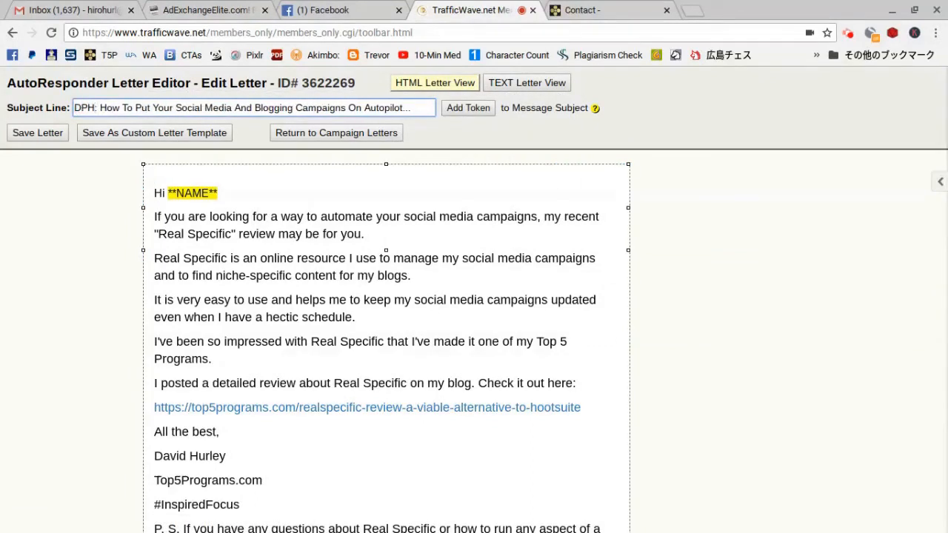
pyautogui.write('-SFI')
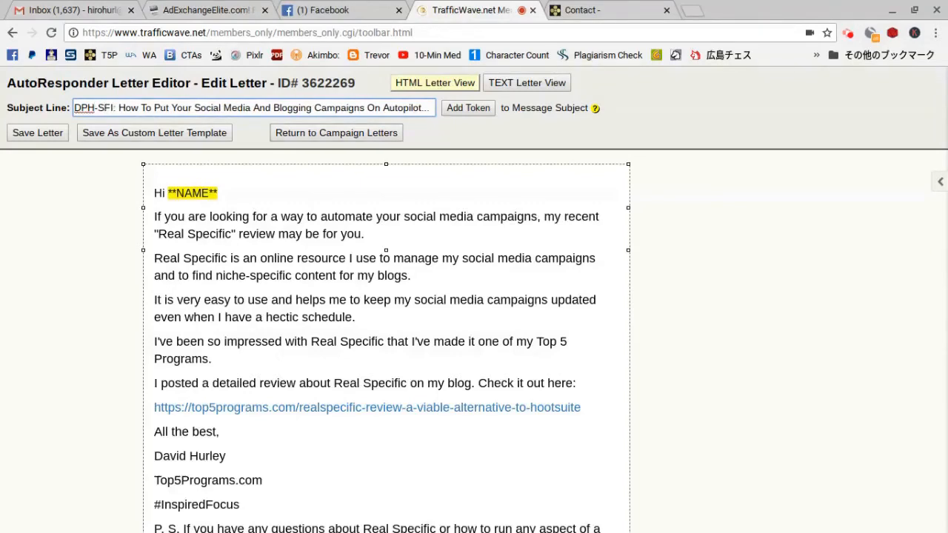
pyautogui.click(38, 133)
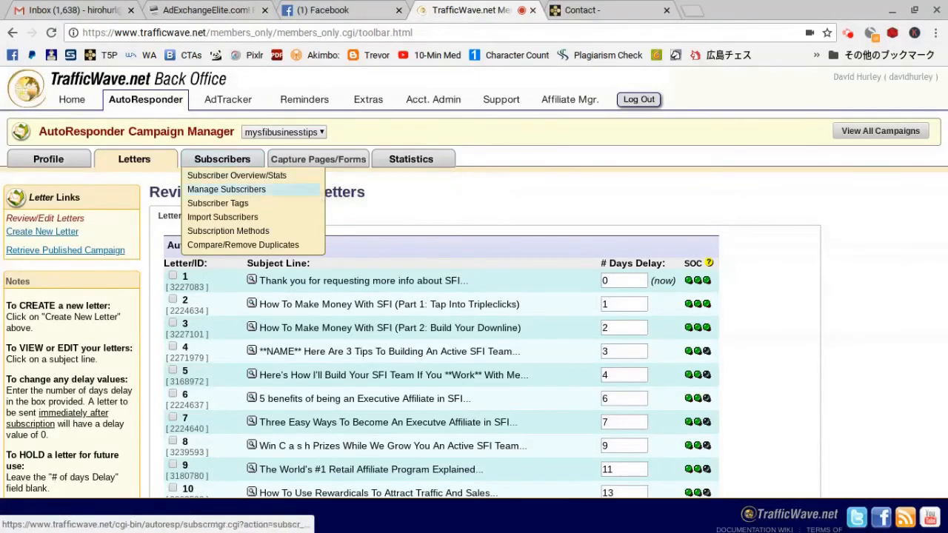
# Start a broadcast to the active mysfibusinesstips subscribers and choose the "DPH-SFI: How To Put Your Social Media And Blogging..." letter.
pyautogui.moveTo(222, 160)
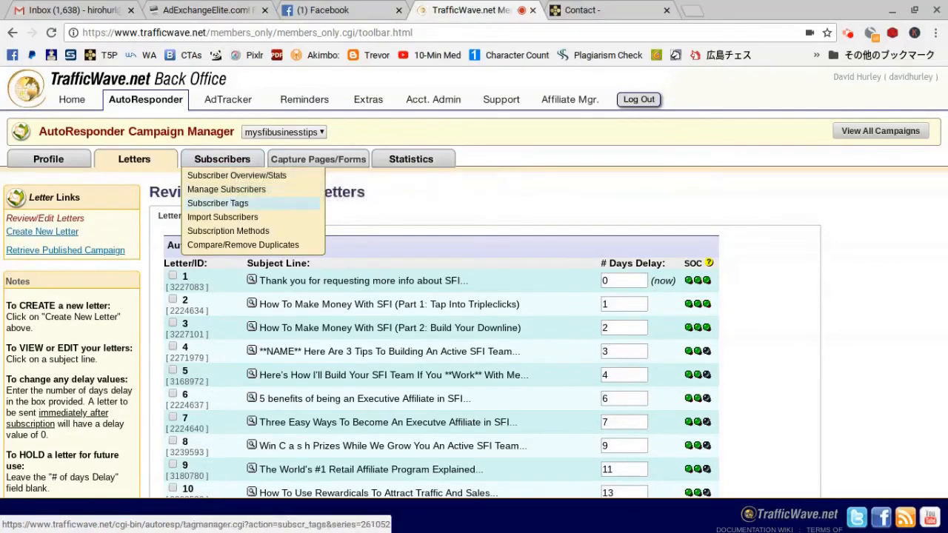
pyautogui.click(226, 189)
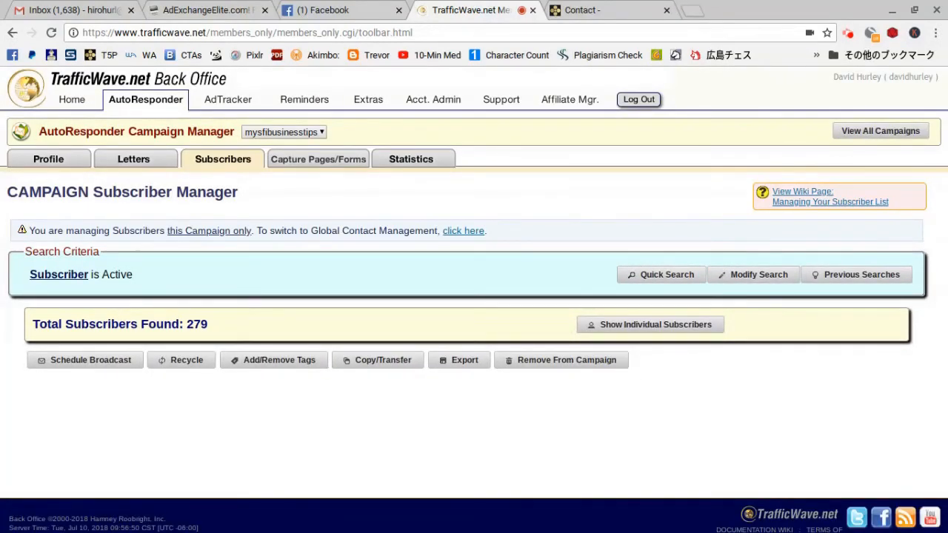
pyautogui.click(86, 360)
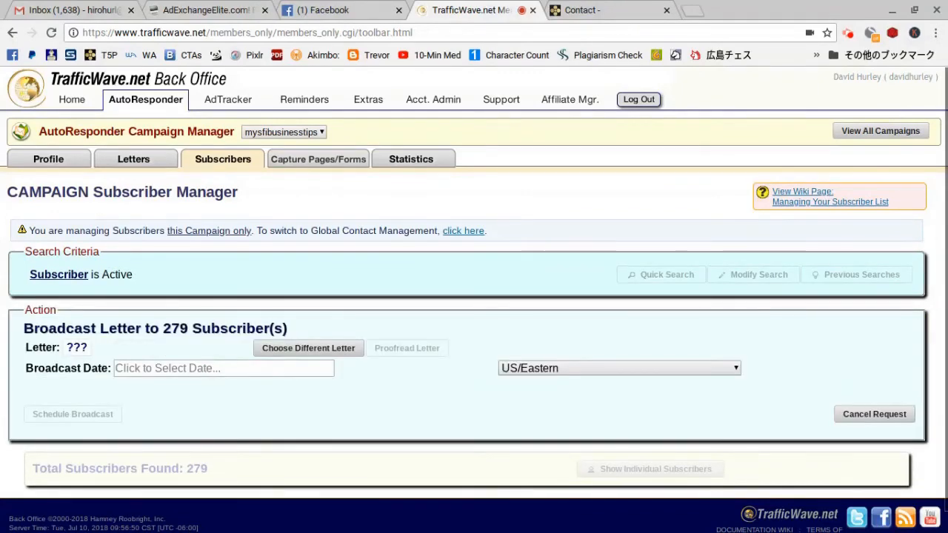
pyautogui.scroll(-1, 518, 235)
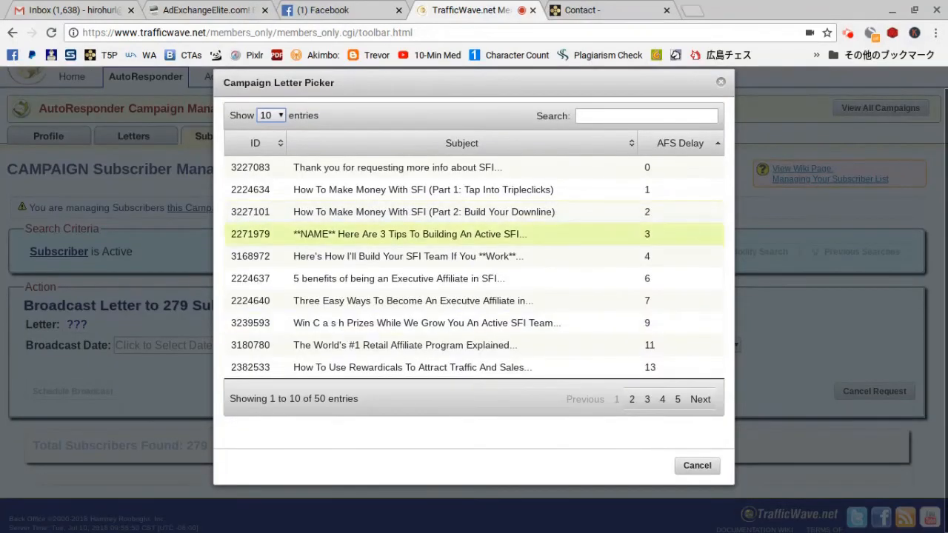
pyautogui.click(678, 400)
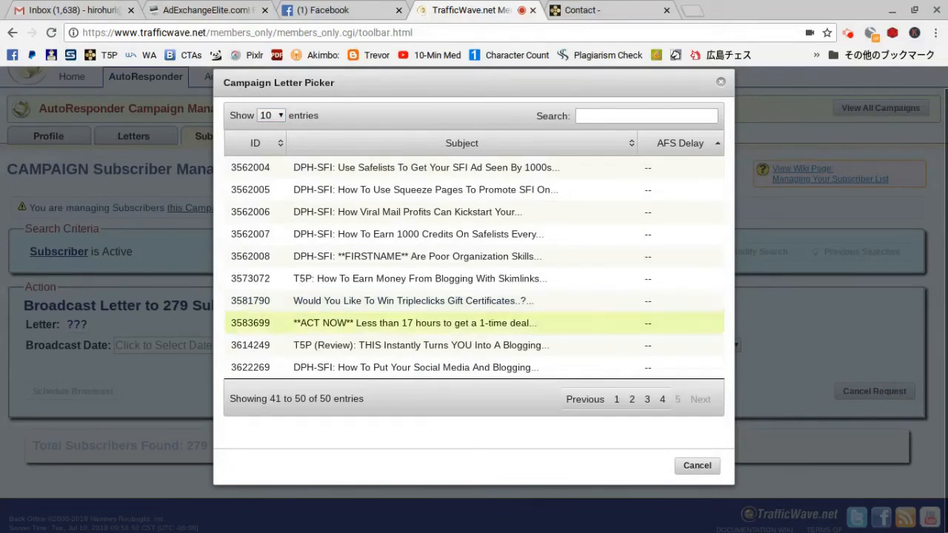
pyautogui.click(415, 368)
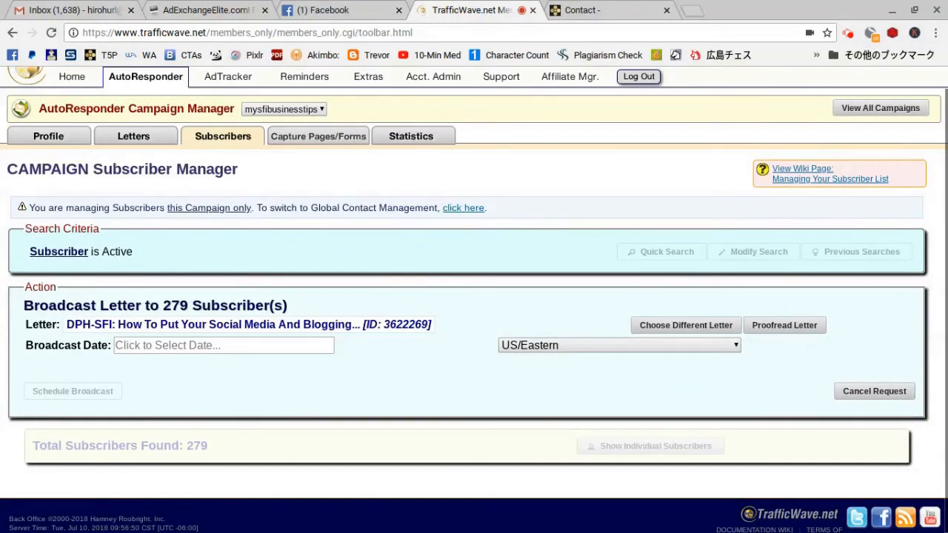
# Set the broadcast date to 07/11/2018 06:50 pm US/Eastern and schedule the broadcast.
pyautogui.click(222, 345)
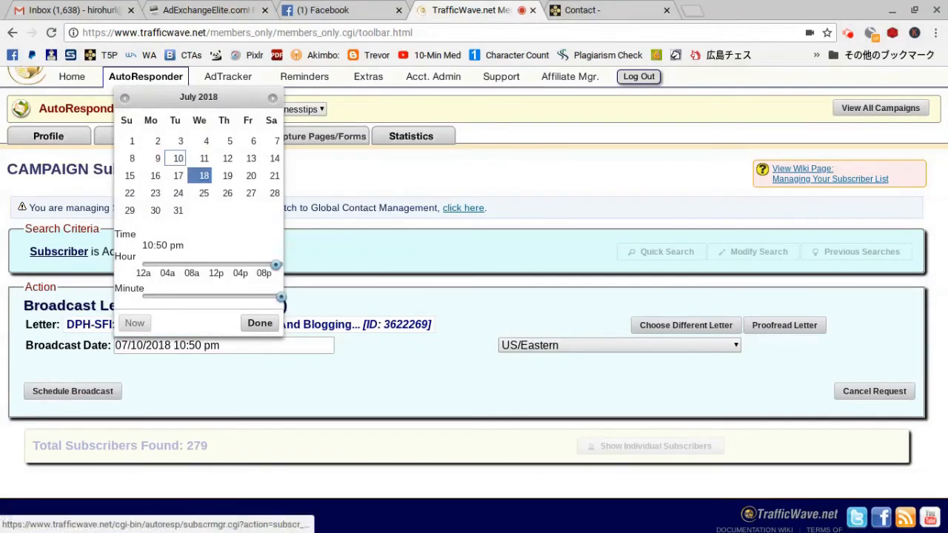
pyautogui.click(203, 158)
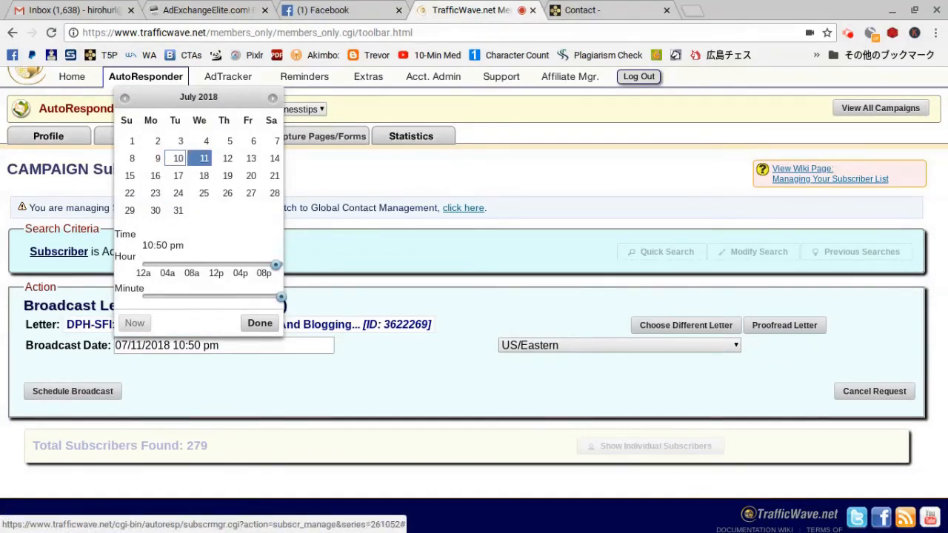
pyautogui.click(216, 264)
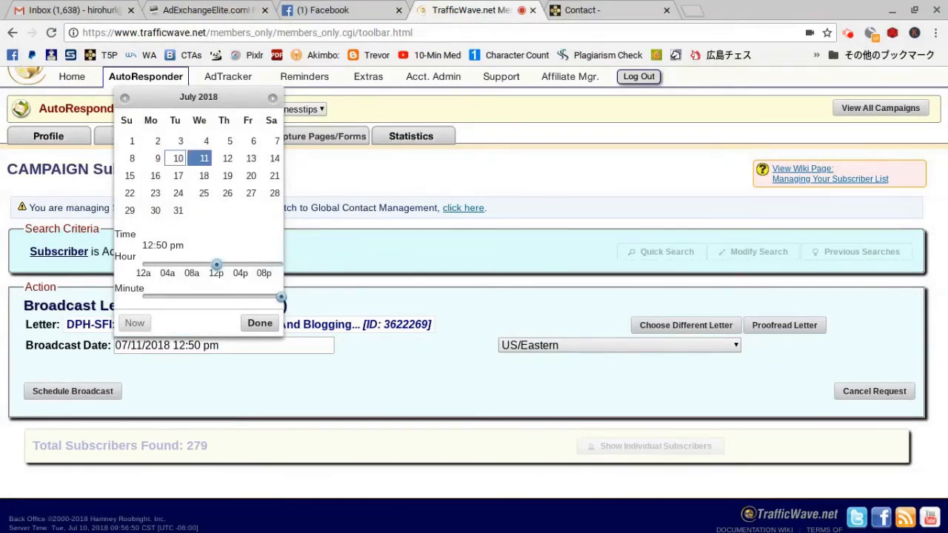
pyautogui.moveTo(216, 264); pyautogui.dragTo(252, 265)
pyautogui.click(260, 323)
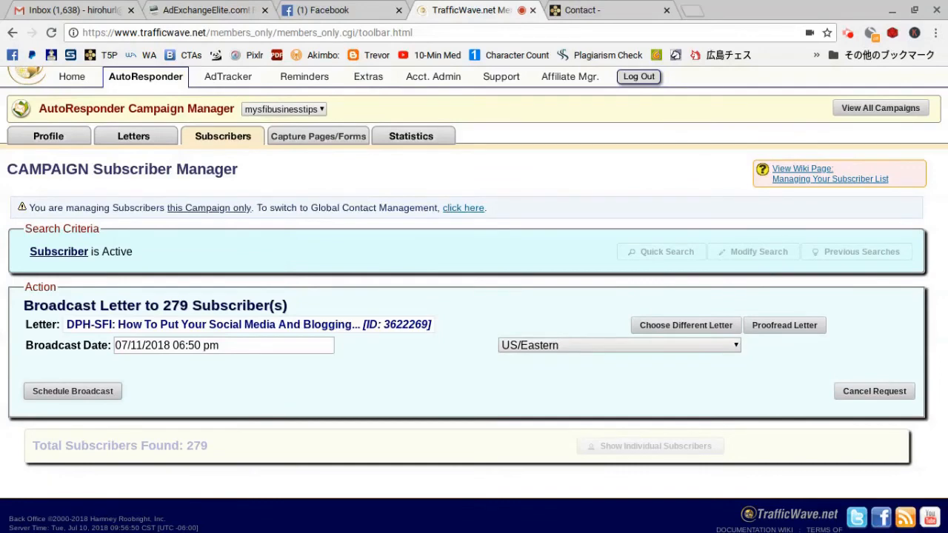
pyautogui.click(73, 391)
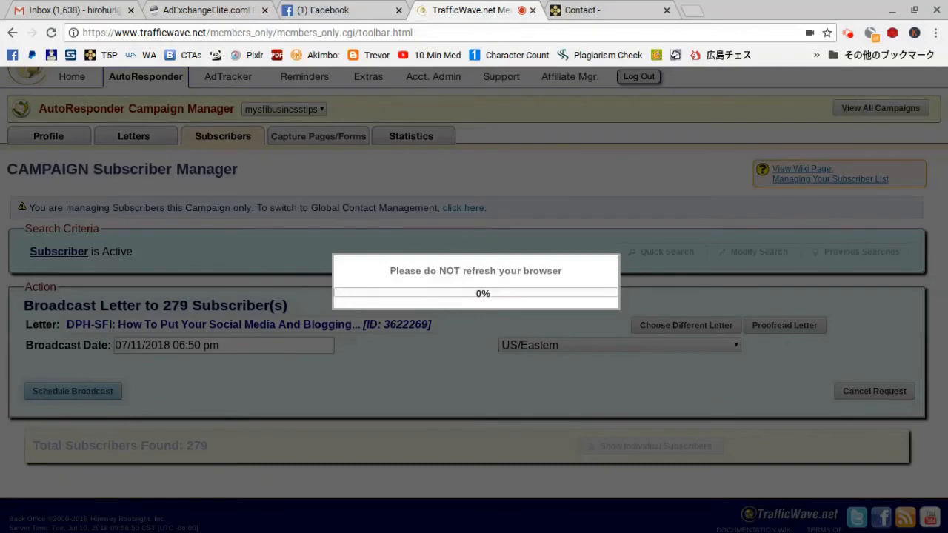
pyautogui.click(474, 309)
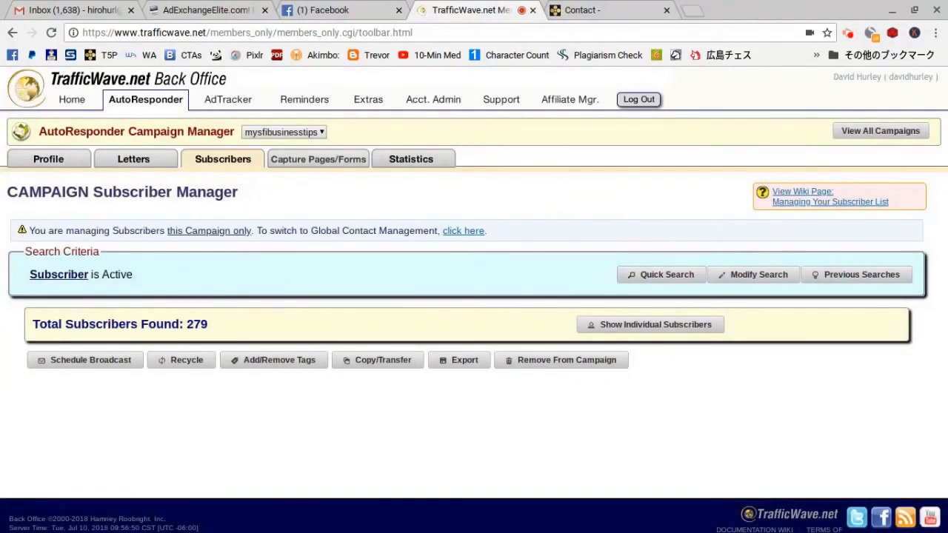
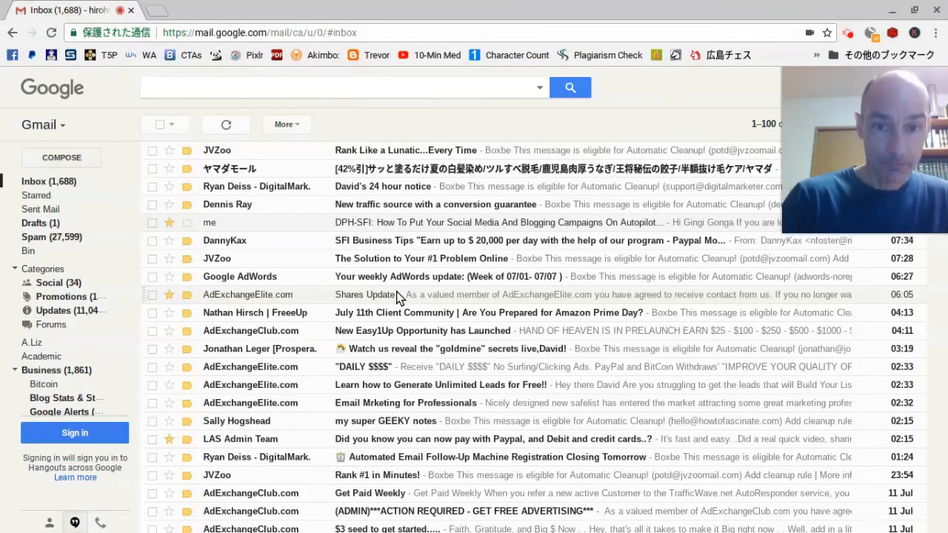
# In the Gmail inbox, find and open the received email "T5P: How To Put Your Social Media And Blogging Campaigns On Autopilot...".
pyautogui.scroll(-3, 353, 239)
pyautogui.scroll(-1, 353, 239)
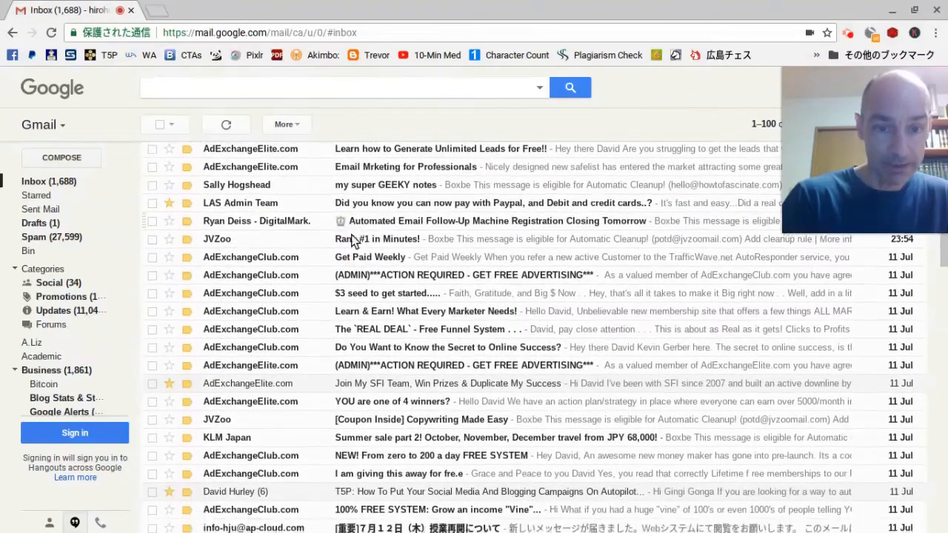
pyautogui.scroll(4, 353, 239)
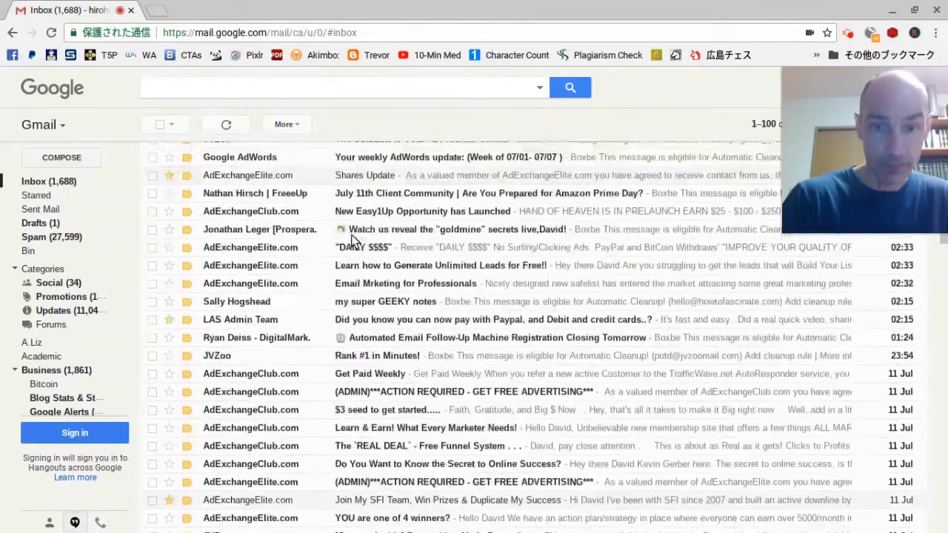
pyautogui.scroll(-2, 431, 235)
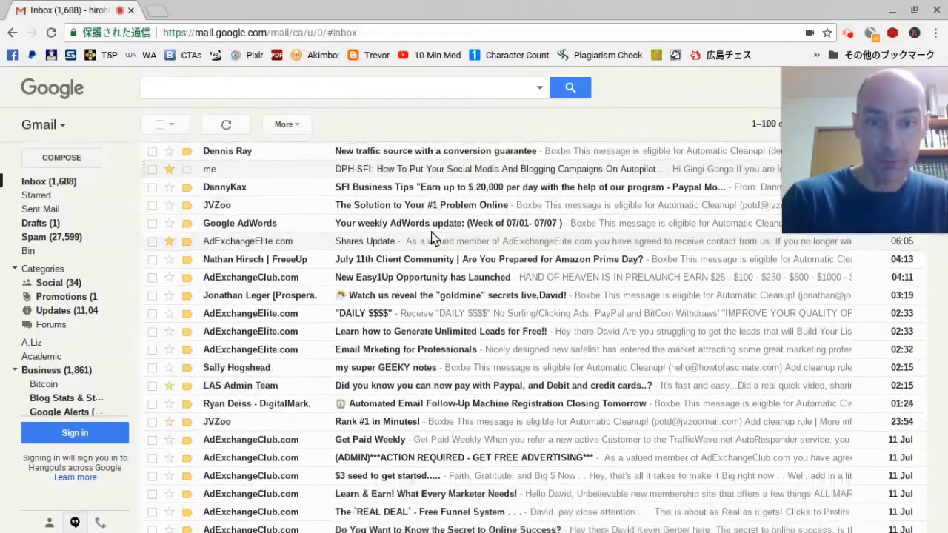
pyautogui.scroll(-3, 431, 232)
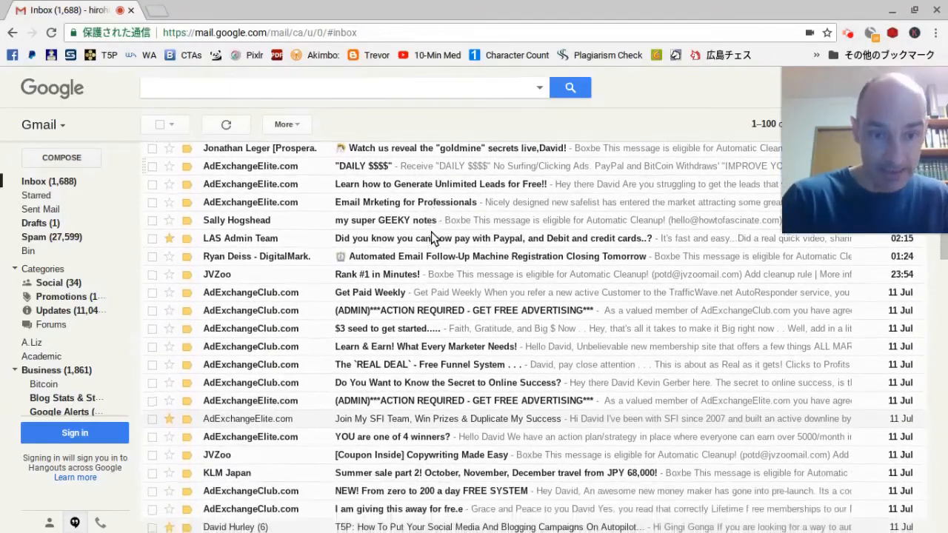
pyautogui.scroll(-2, 431, 232)
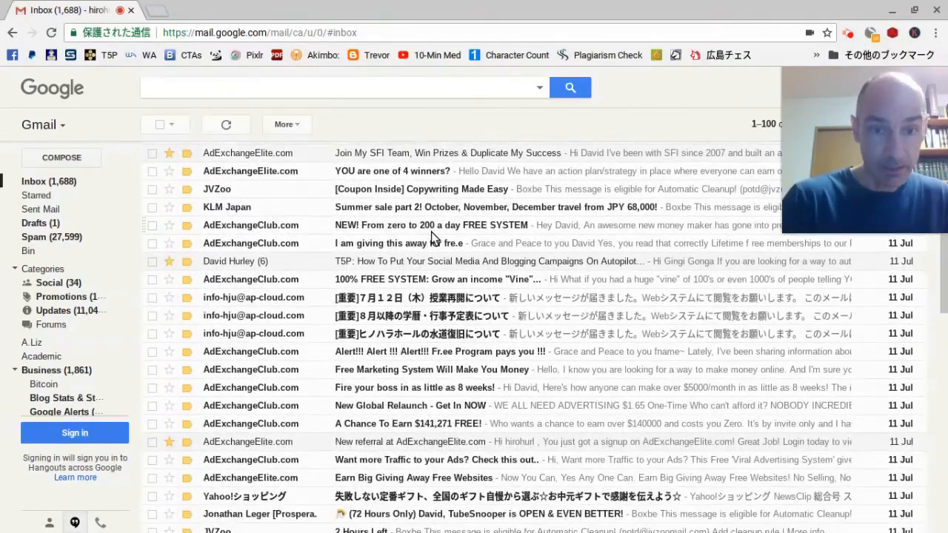
pyautogui.scroll(-1, 431, 232)
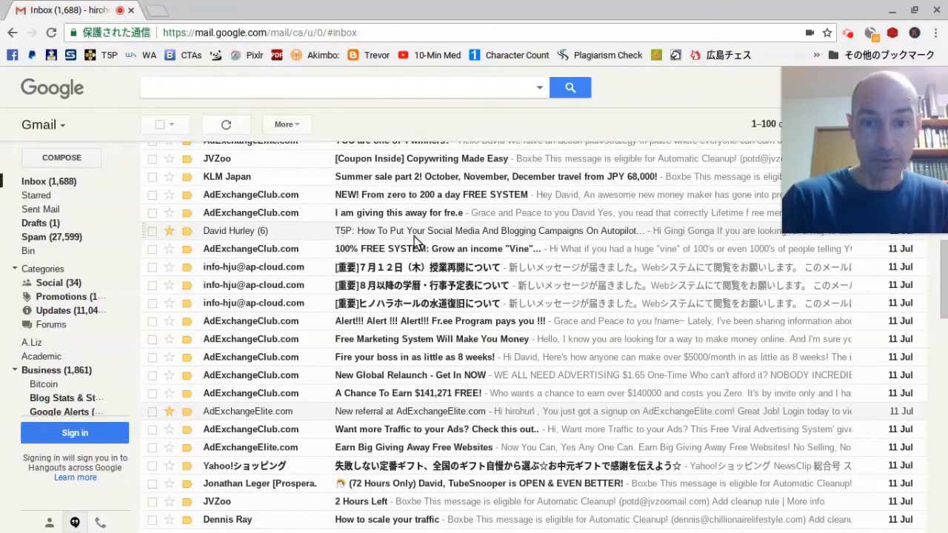
pyautogui.click(556, 229)
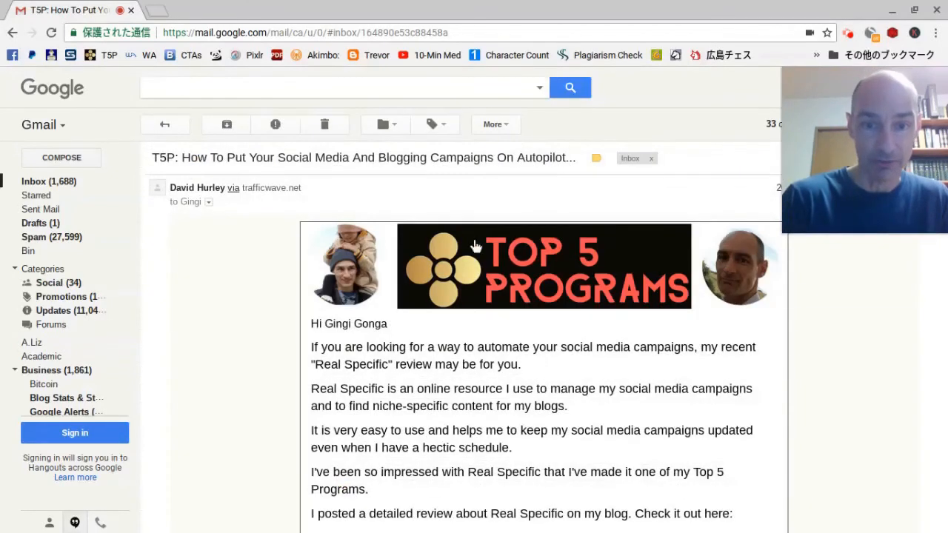
# Review the delivered T5P email from its header banner through the sender information, including the review link in the body.
pyautogui.scroll(-2, 885, 317)
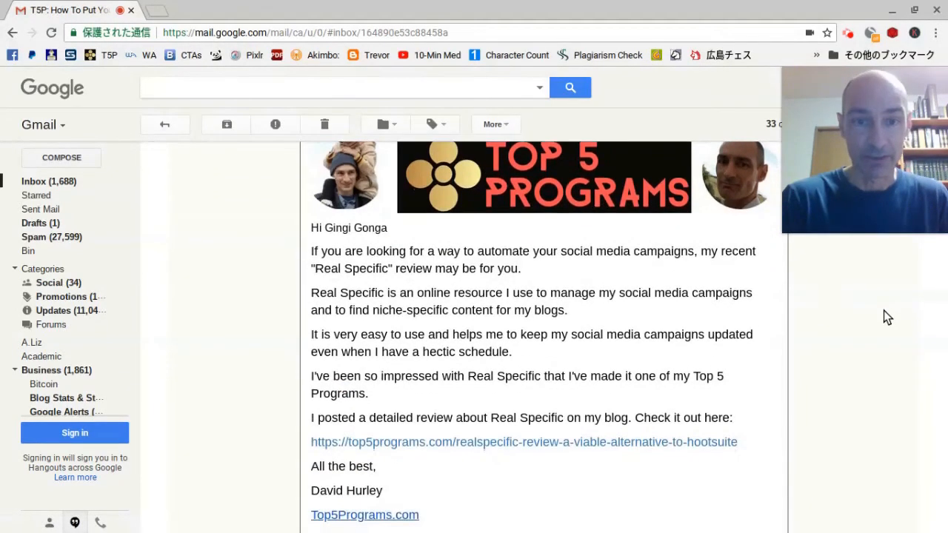
pyautogui.scroll(-3, 885, 315)
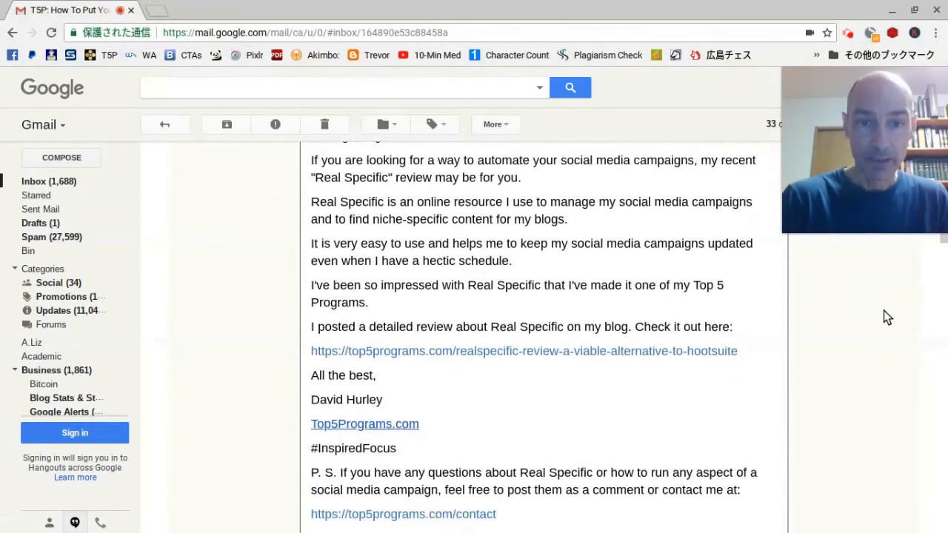
pyautogui.scroll(-2, 883, 311)
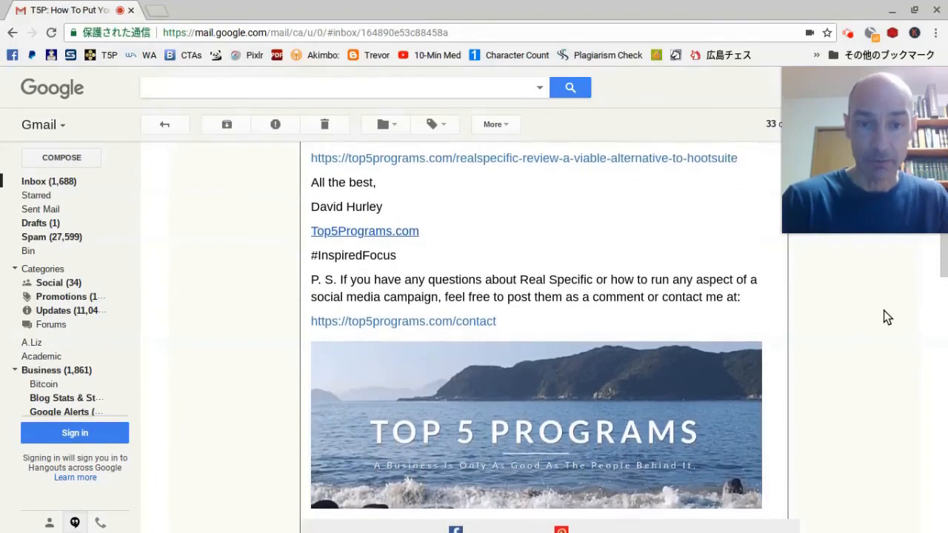
pyautogui.scroll(-3, 883, 310)
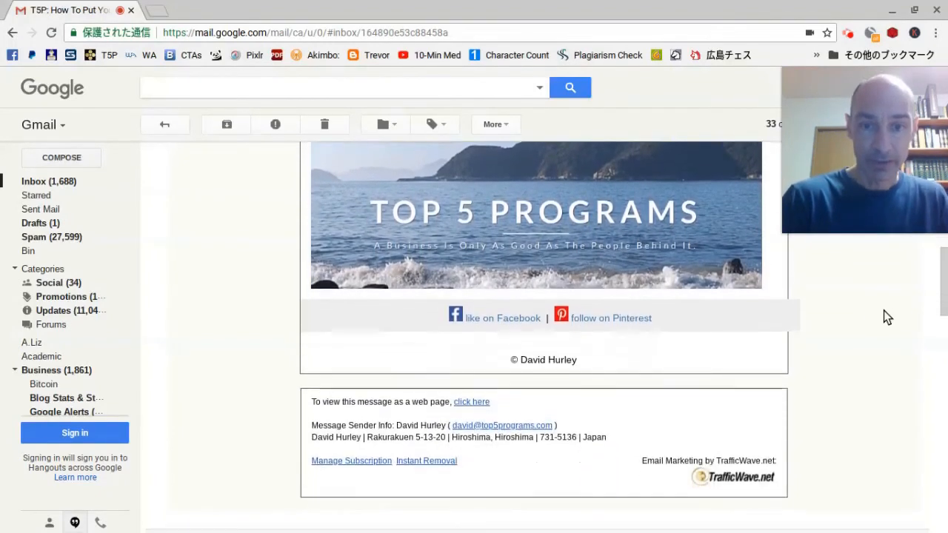
pyautogui.scroll(6, 884, 310)
pyautogui.scroll(1, 884, 311)
pyautogui.scroll(-2, 884, 310)
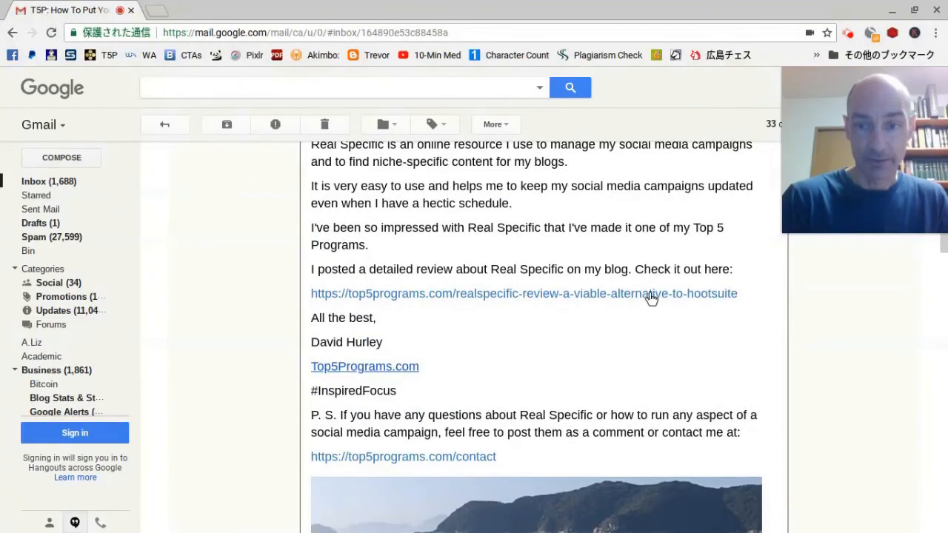
# Open the email's Real Specific review link and look through the blog post it leads to.
pyautogui.click(649, 297)
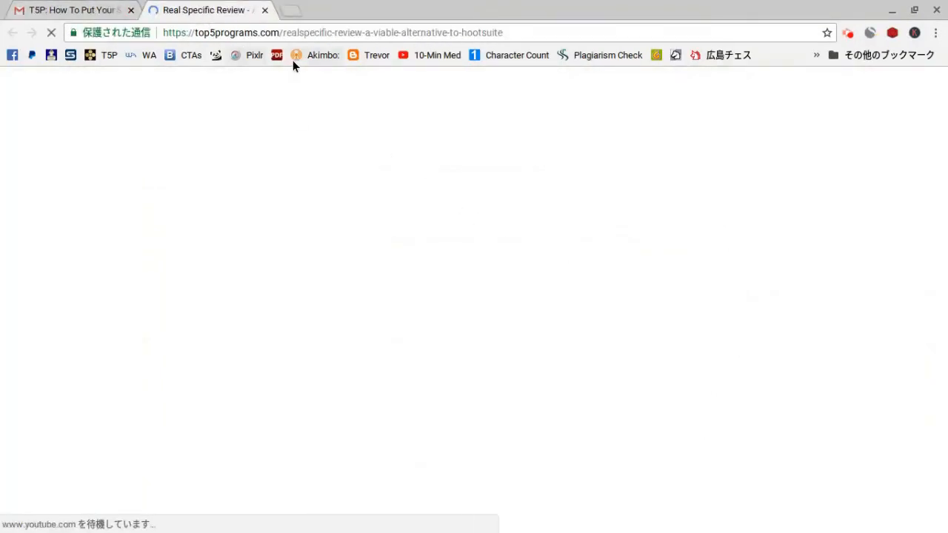
pyautogui.scroll(-2, 620, 201)
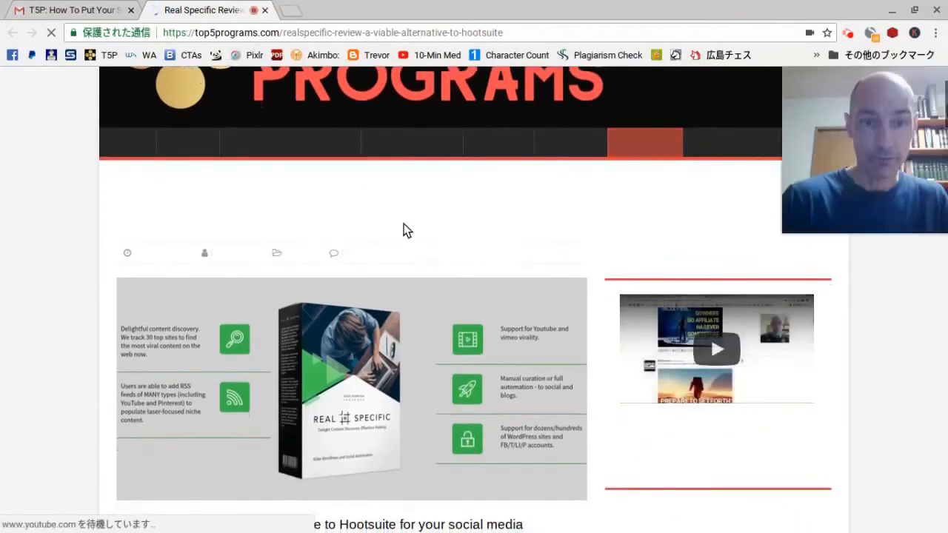
pyautogui.scroll(-10, 409, 287)
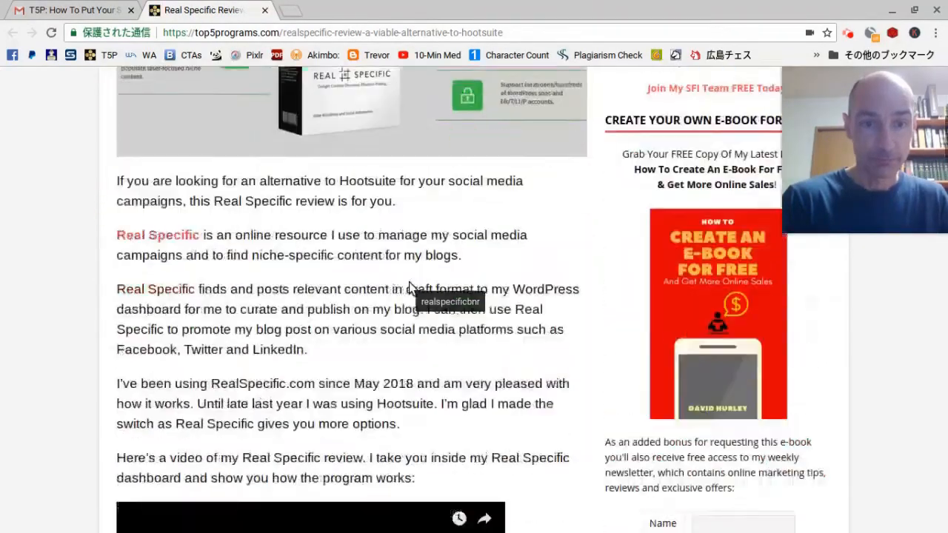
pyautogui.scroll(-13, 408, 287)
pyautogui.scroll(20, 408, 288)
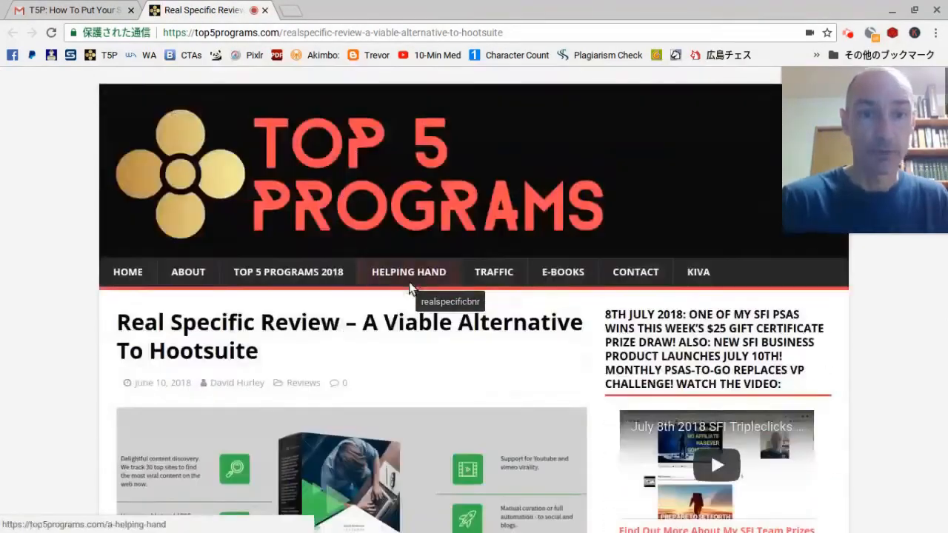
# Return to the Gmail inbox and open the received email "DPH-SFI: How To Put Your Social Media And Blogging Campaigns On Autopilot...".
pyautogui.click(68, 11)
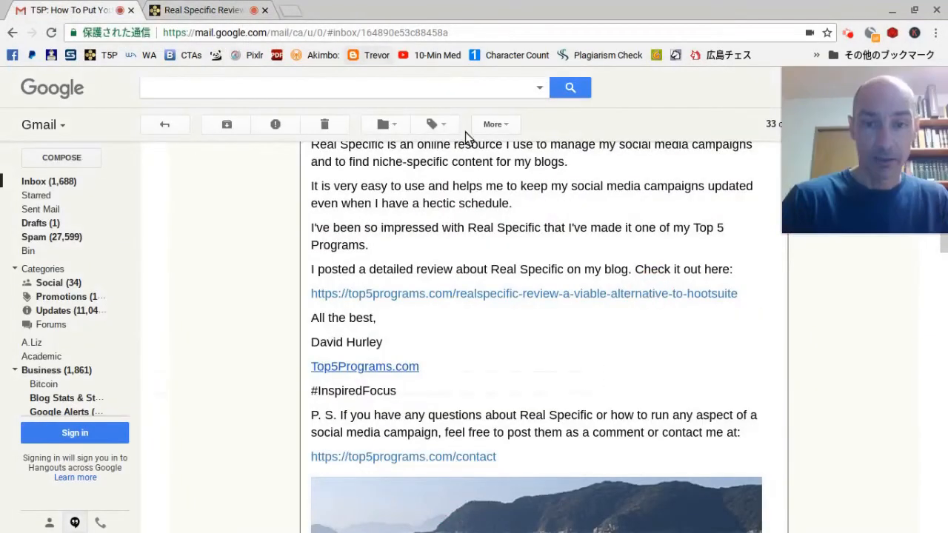
pyautogui.click(163, 127)
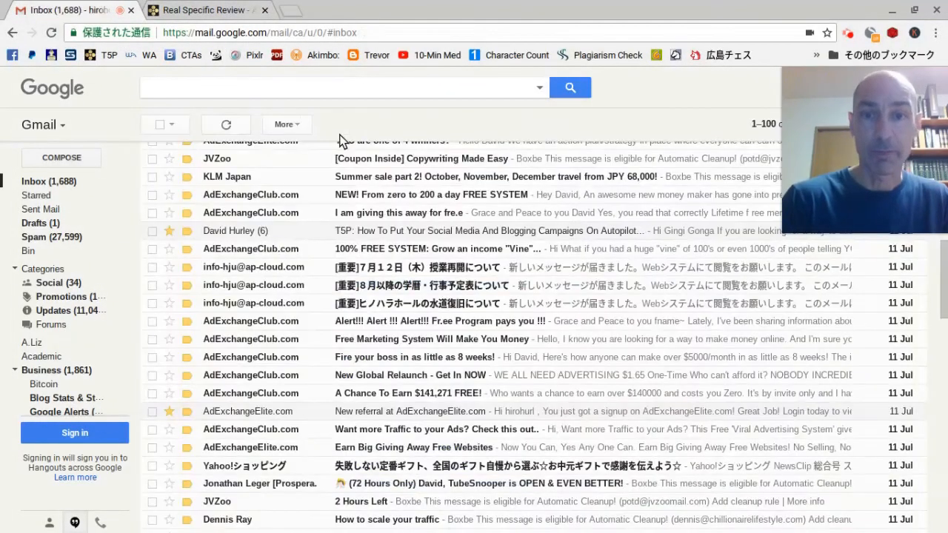
pyautogui.scroll(5, 550, 333)
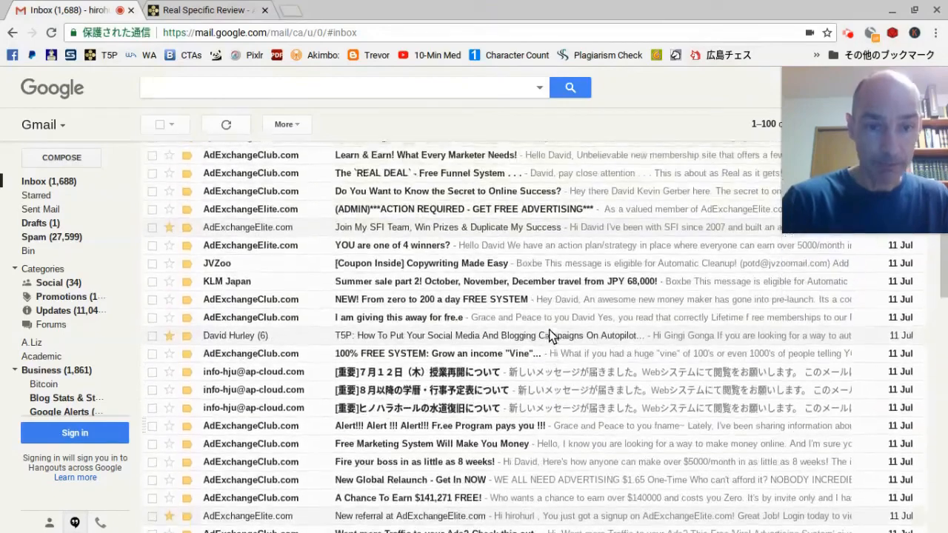
pyautogui.scroll(6, 549, 334)
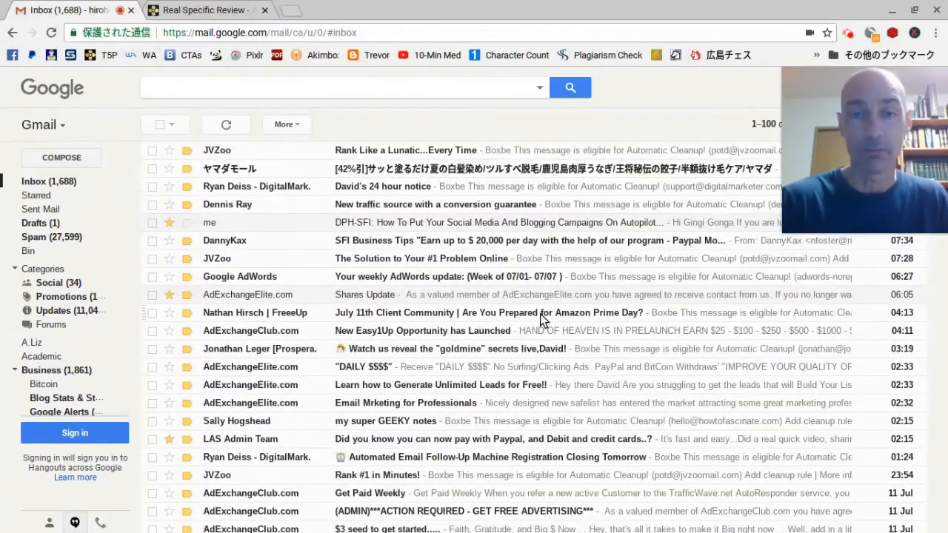
pyautogui.scroll(-2, 523, 275)
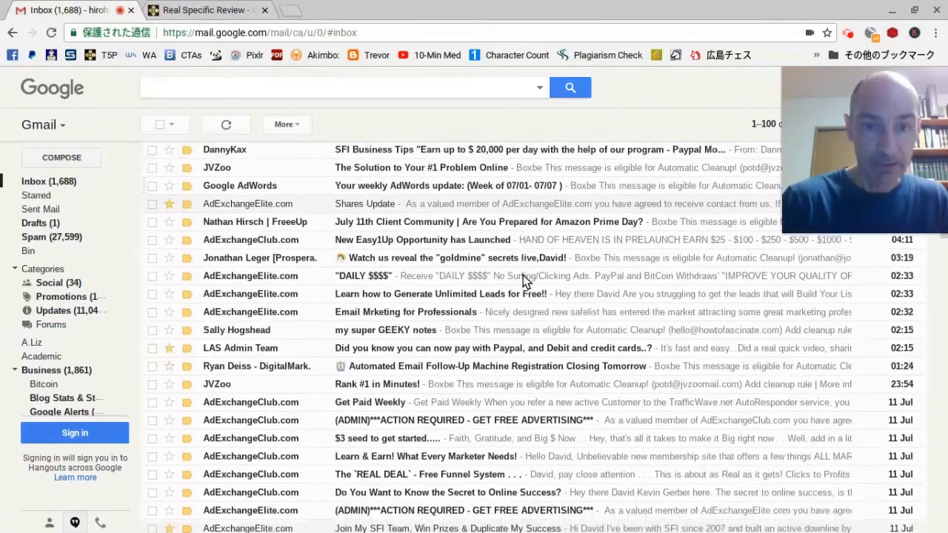
pyautogui.scroll(-3, 523, 274)
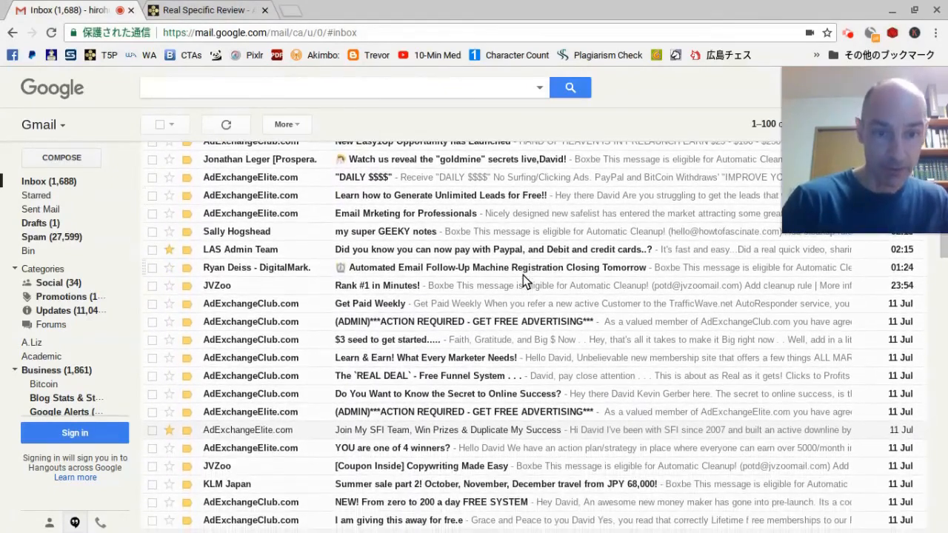
pyautogui.scroll(5, 523, 274)
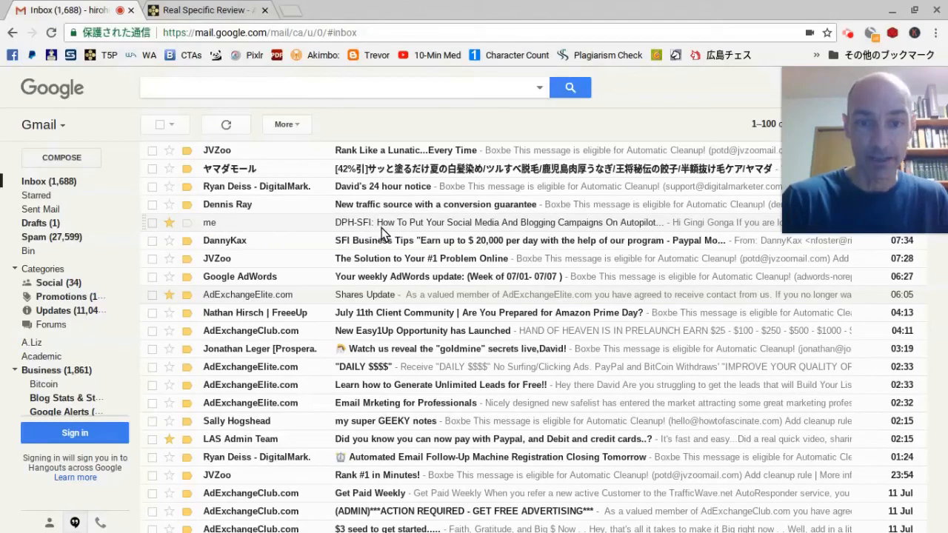
pyautogui.click(562, 224)
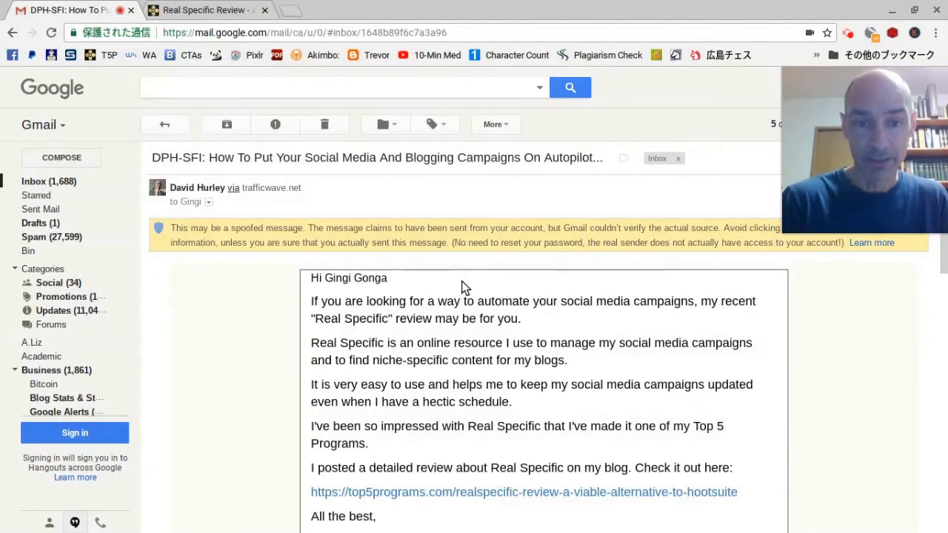
# Review the delivered DPH-SFI email from its greeting through the review link and banner image to the social links and sender information.
pyautogui.scroll(-2, 631, 300)
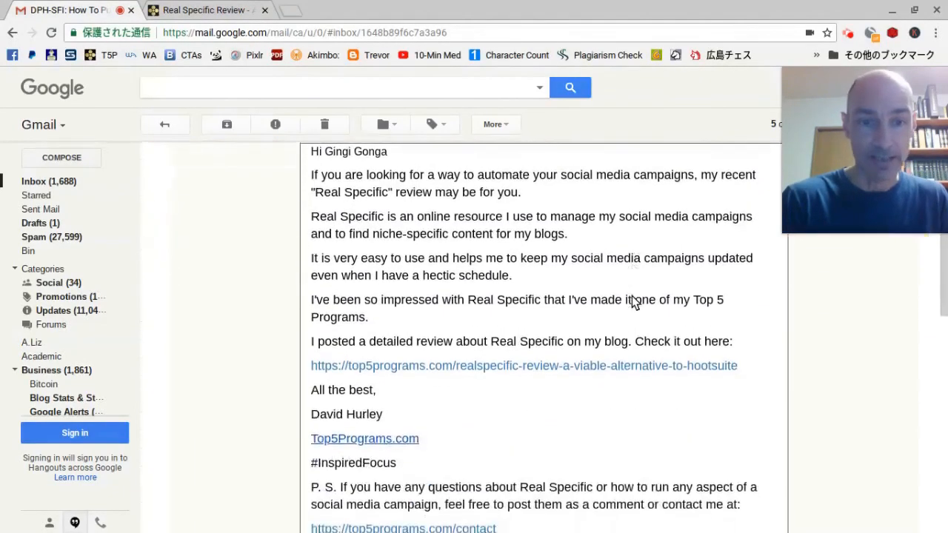
pyautogui.scroll(-6, 633, 300)
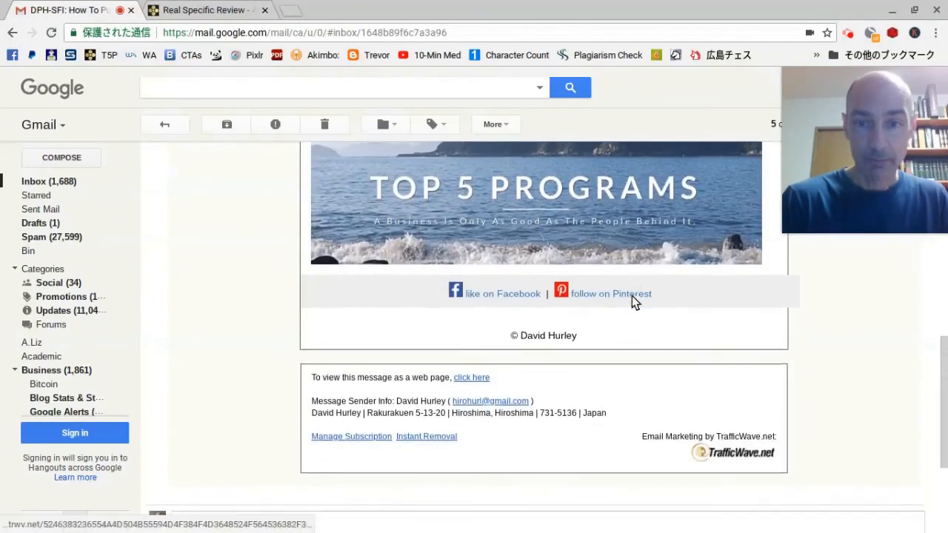
pyautogui.scroll(-2, 632, 295)
pyautogui.scroll(10, 631, 295)
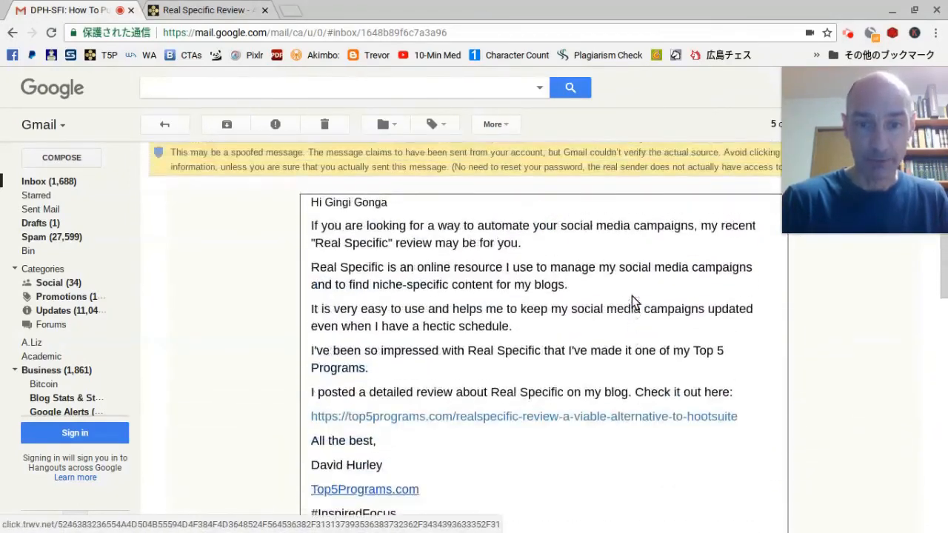
pyautogui.scroll(-8, 632, 295)
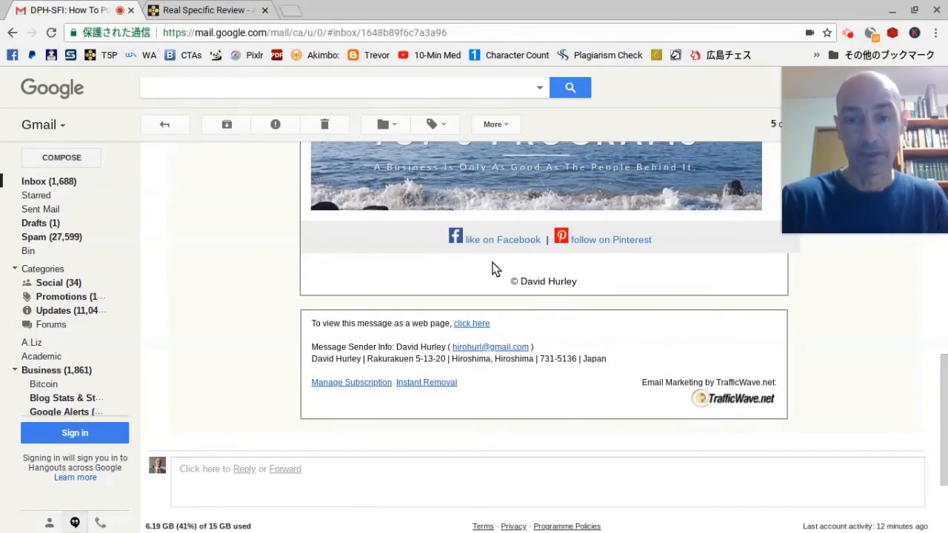
pyautogui.scroll(1, 489, 263)
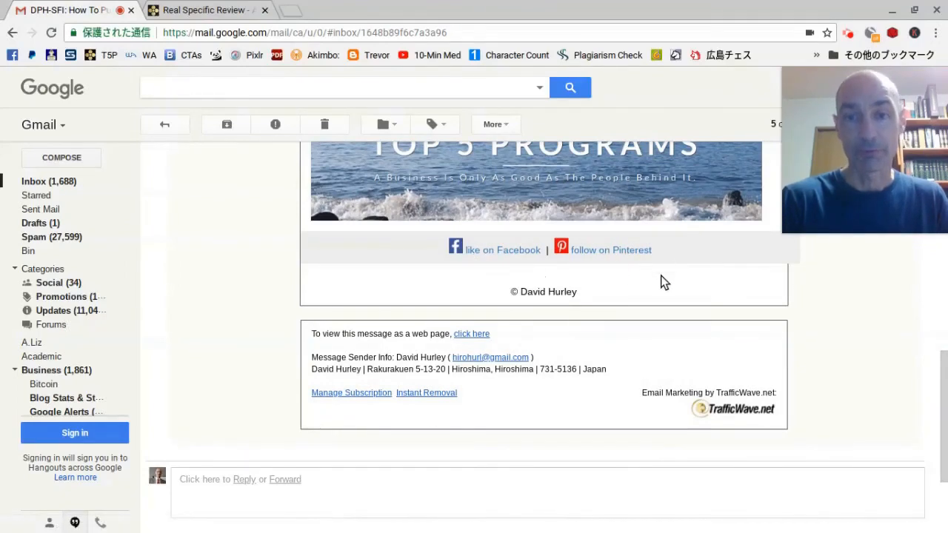
pyautogui.scroll(2, 666, 285)
pyautogui.scroll(8, 665, 285)
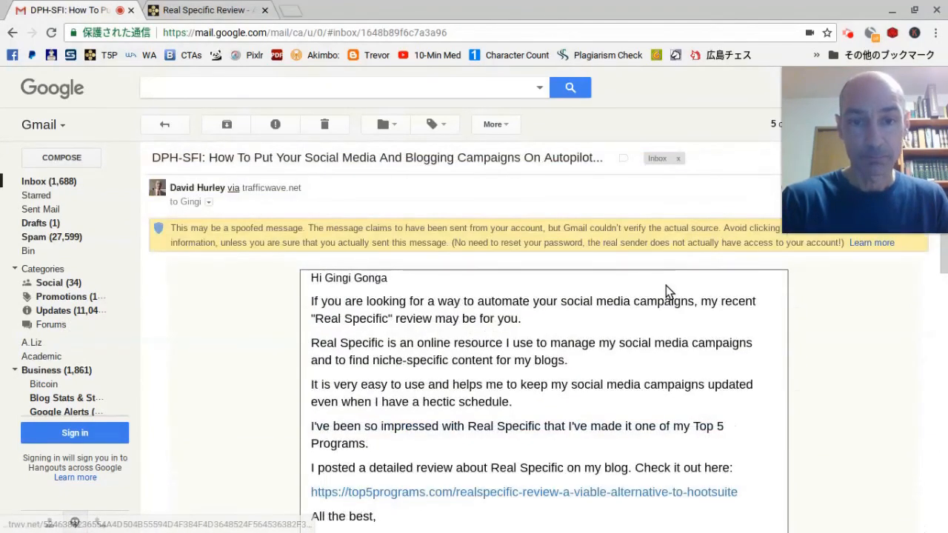